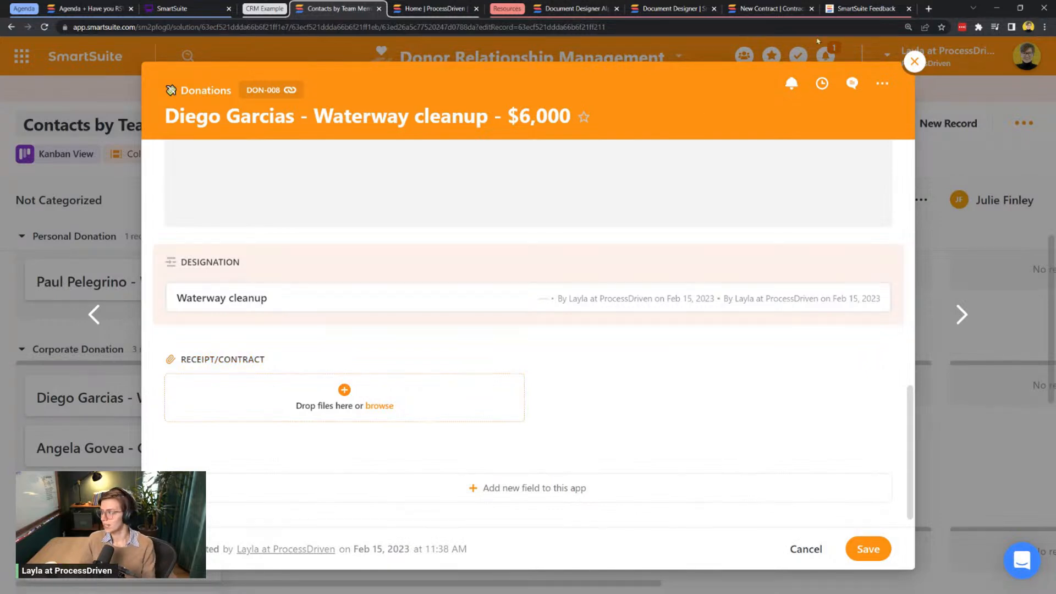
- Close the donation record, open the Donations app's Donation Receipt template in the Document Designer, and show the next record's data
click(915, 61)
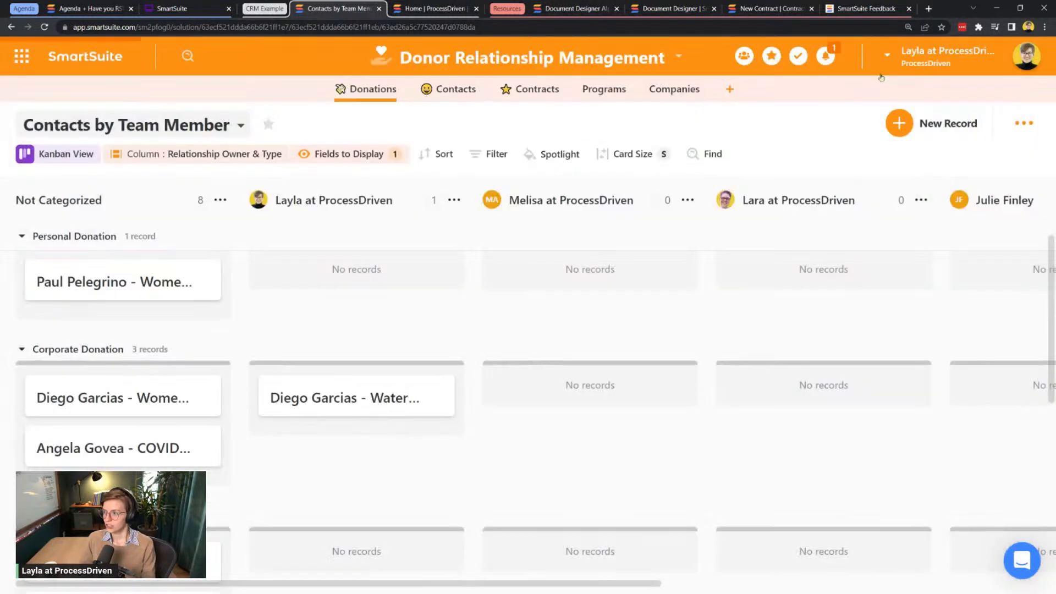
click(402, 90)
mouse_move(369, 258)
drag(370, 257, 608, 259)
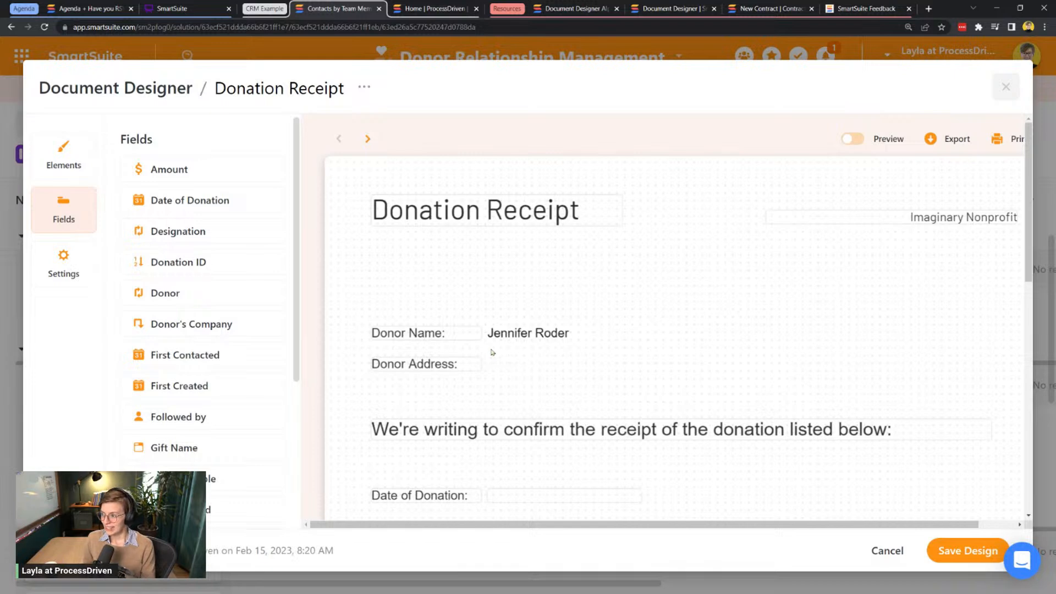
key(ctrl+minus)
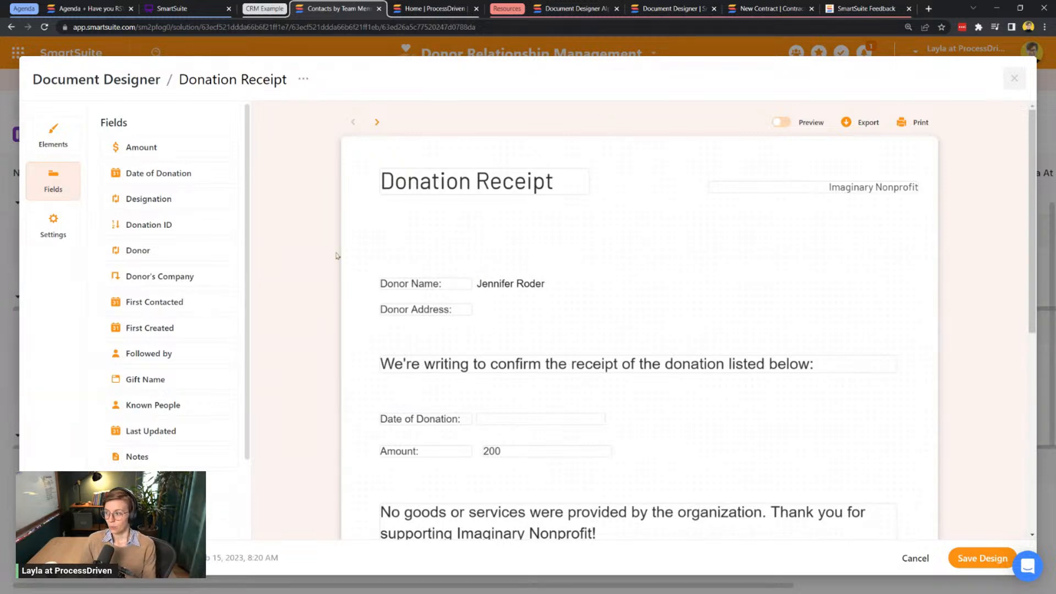
scroll(472, 282, down, 5)
scroll(475, 286, up, 5)
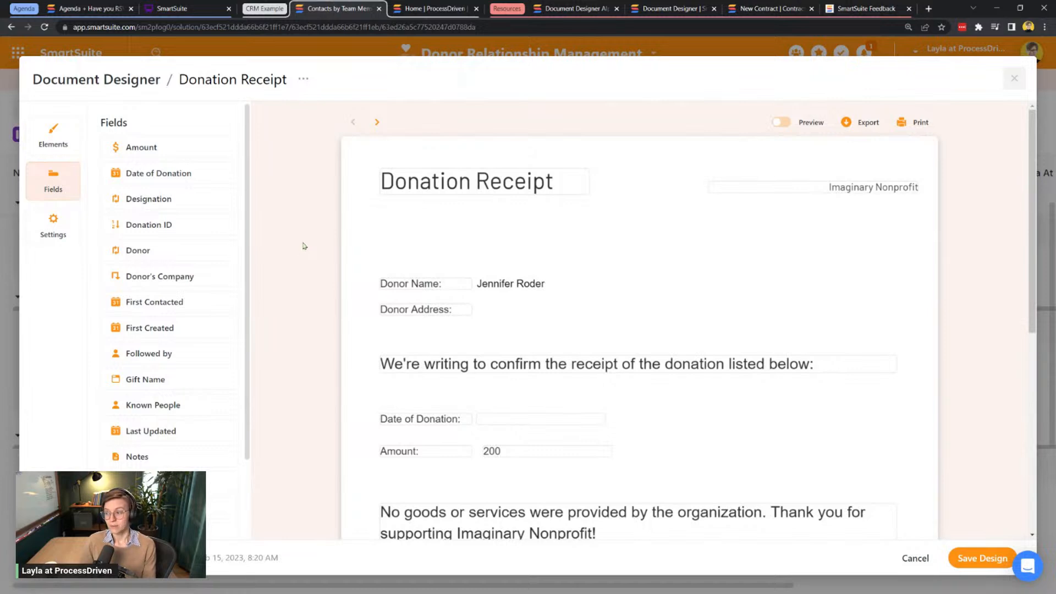
click(376, 123)
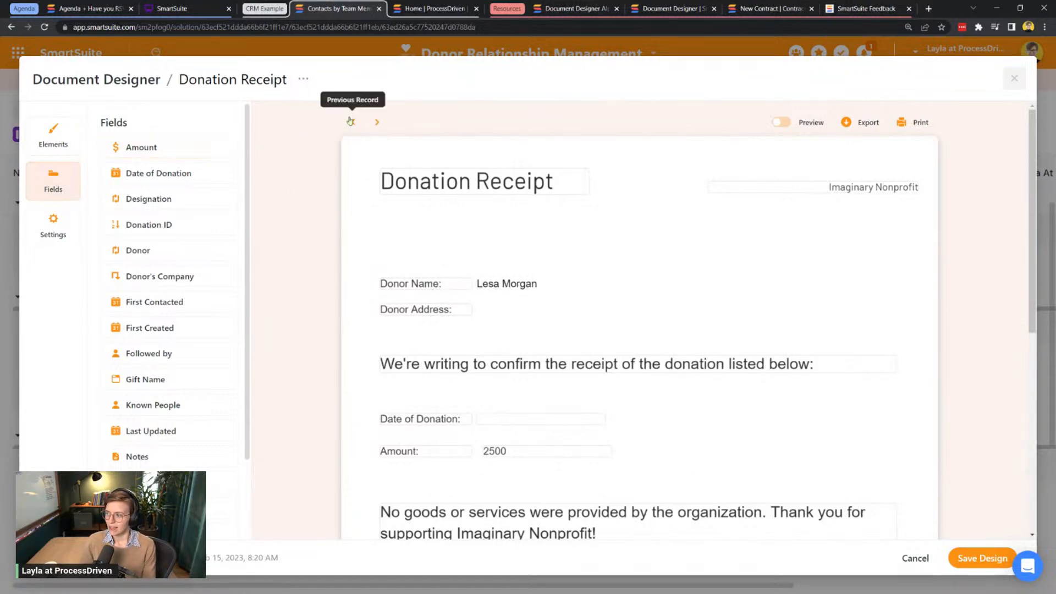
- Frame the receipt's header with a rectangle 100 high, with a transparent background, extending past both sides of the page
click(63, 136)
click(138, 173)
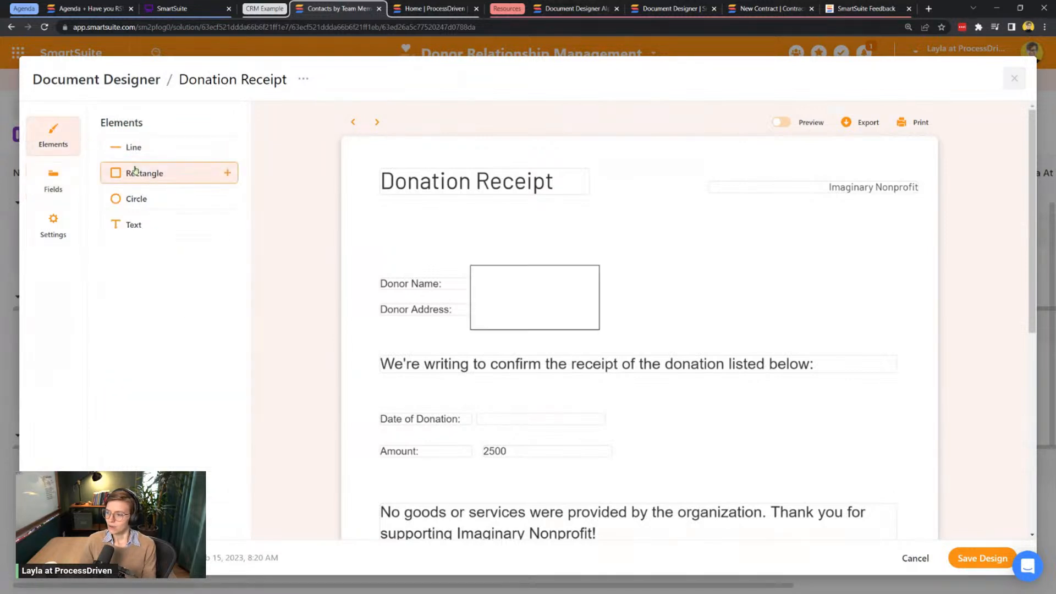
drag(556, 295, 837, 188)
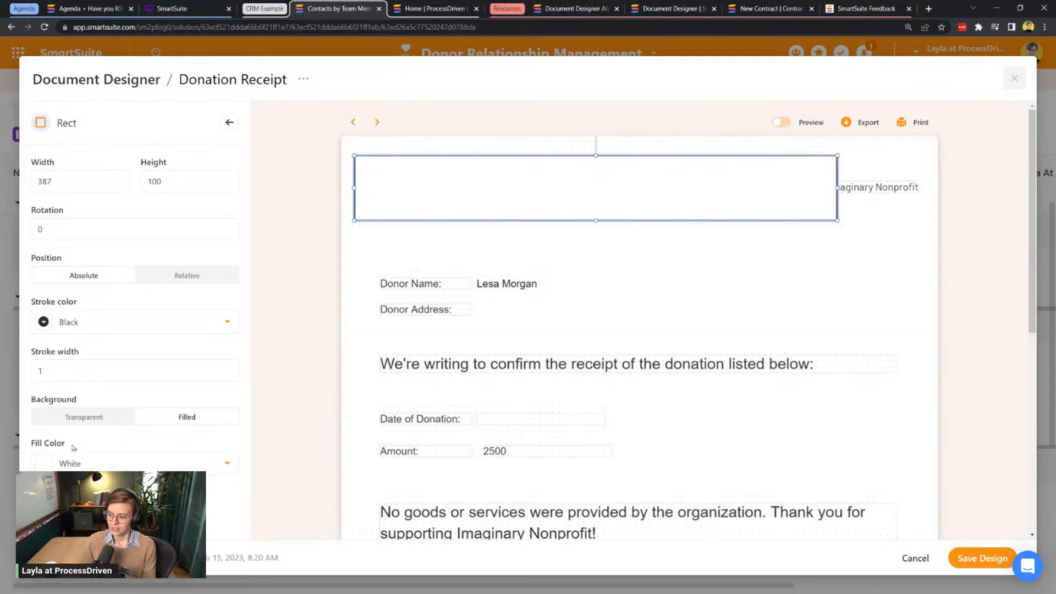
click(109, 416)
drag(426, 207, 439, 199)
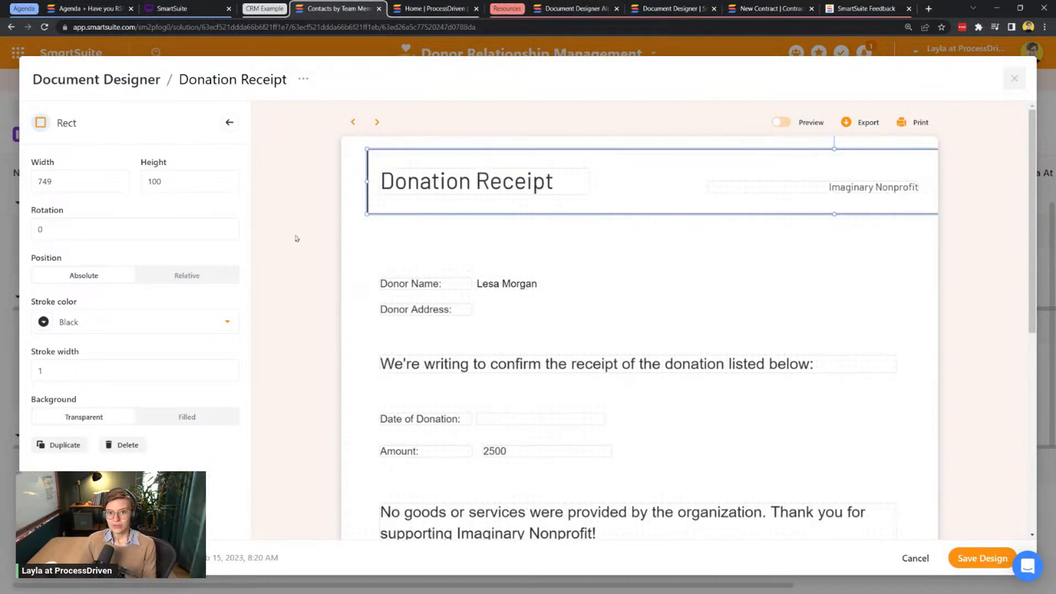
click(719, 297)
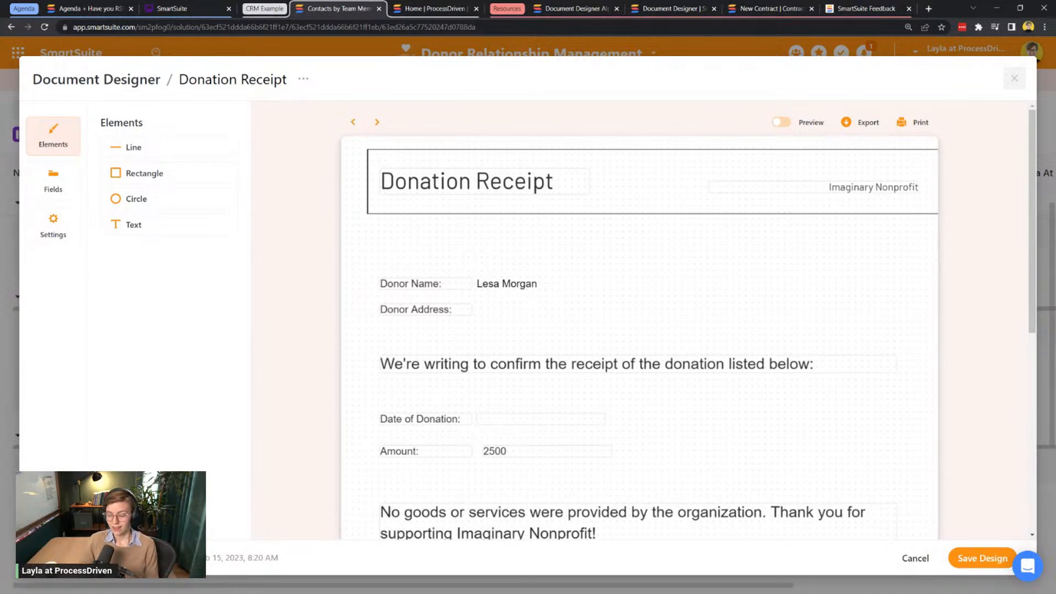
click(790, 212)
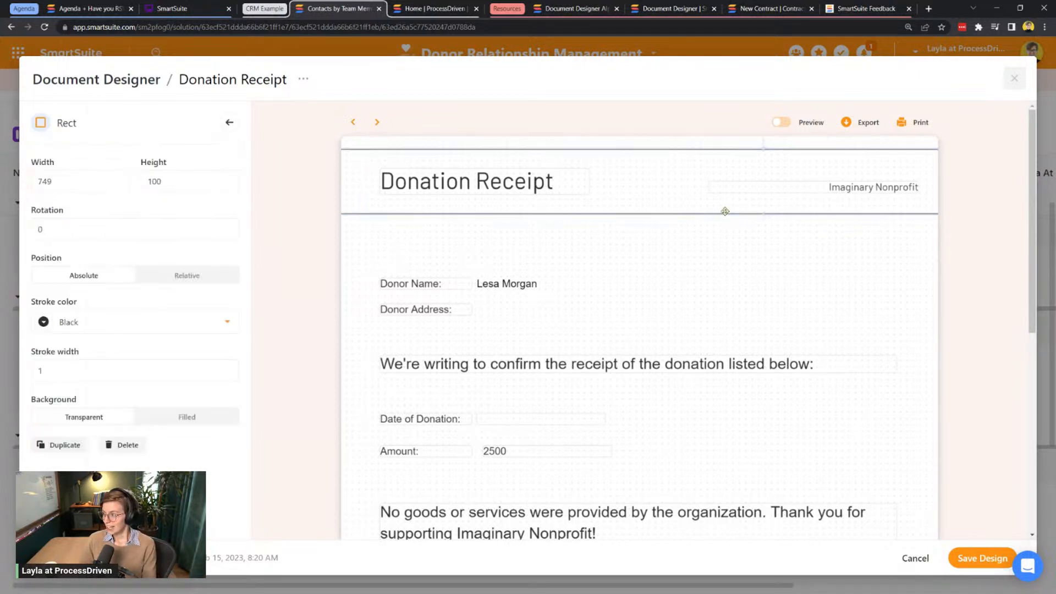
- Move the Designation field from below the header to the line beside the Donor Address label
click(703, 236)
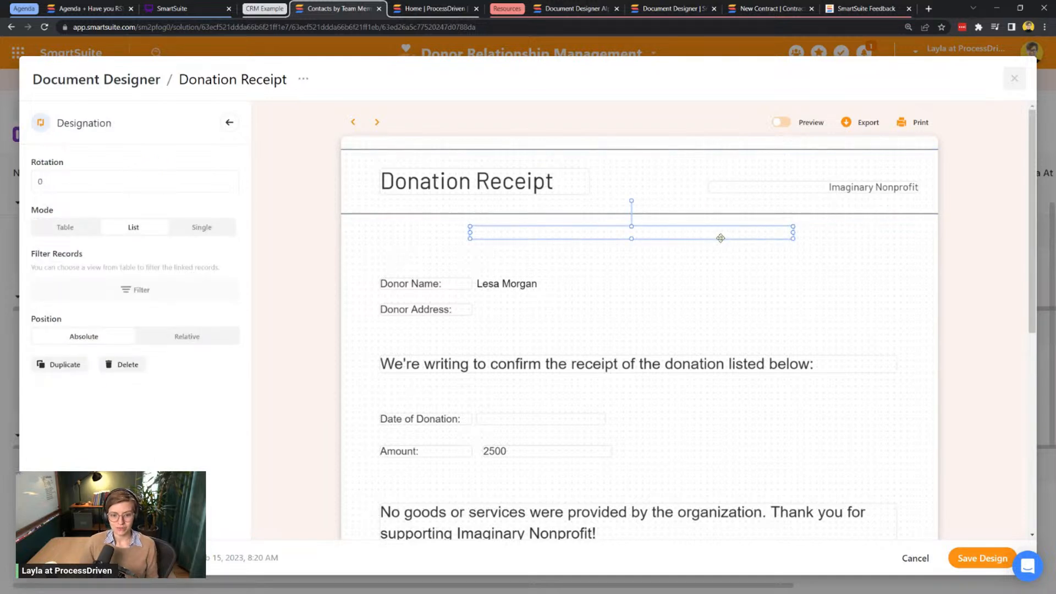
drag(533, 235, 542, 309)
click(518, 247)
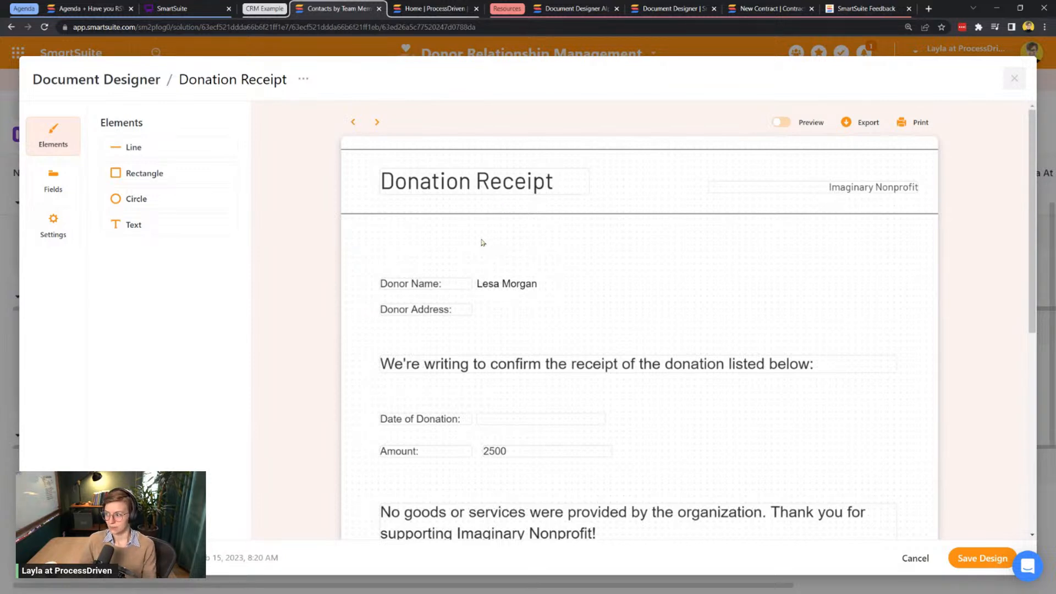
- Examine which elements and data fields make up the receipt, including the header frame, confirmation text, Designation, Donor and Amount
click(456, 182)
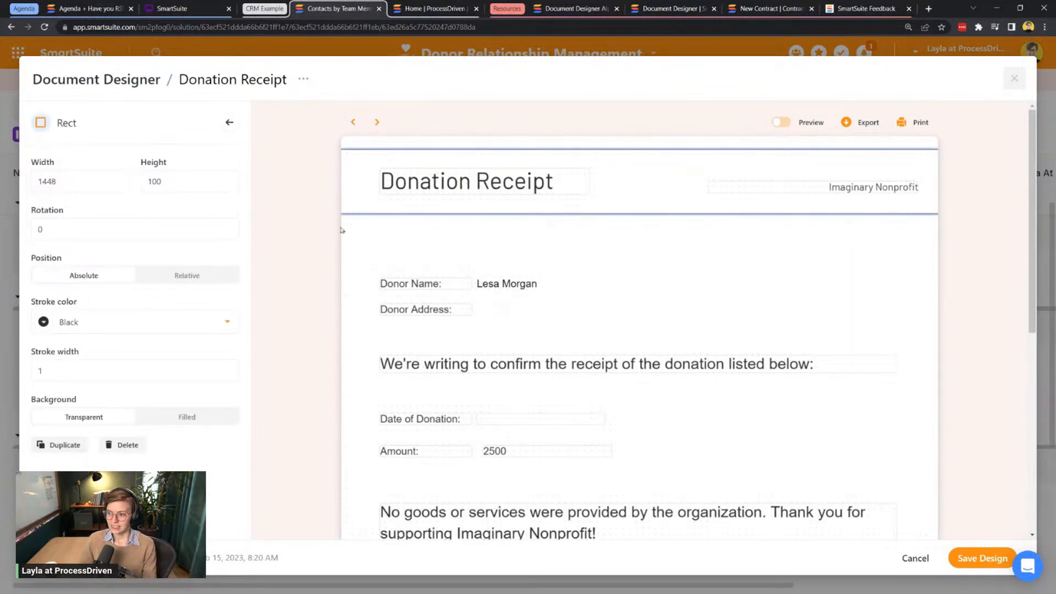
click(518, 243)
scroll(703, 250, down, 4)
scroll(714, 292, up, 4)
click(591, 359)
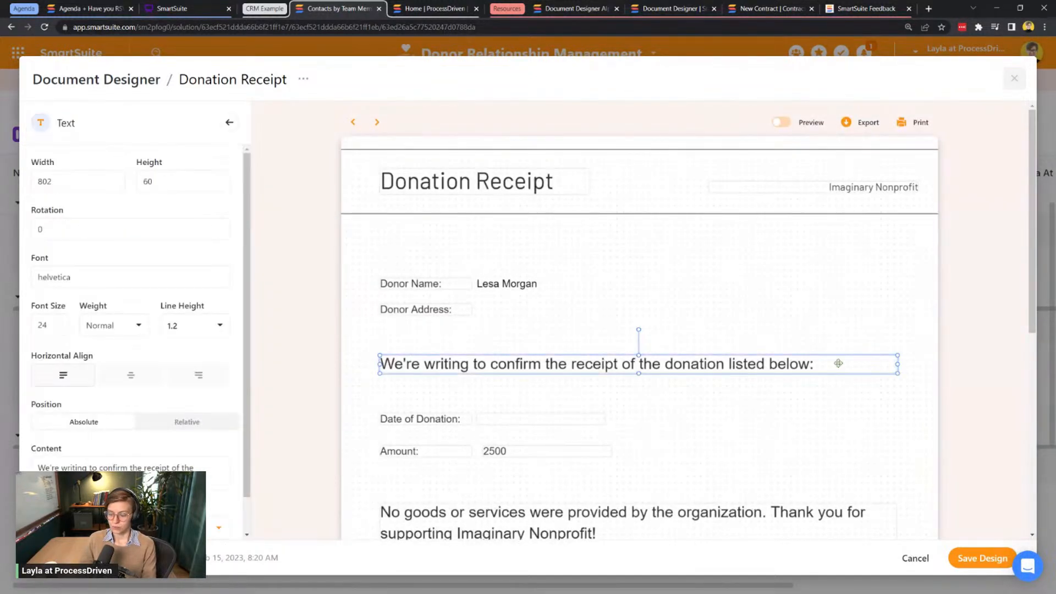
click(577, 311)
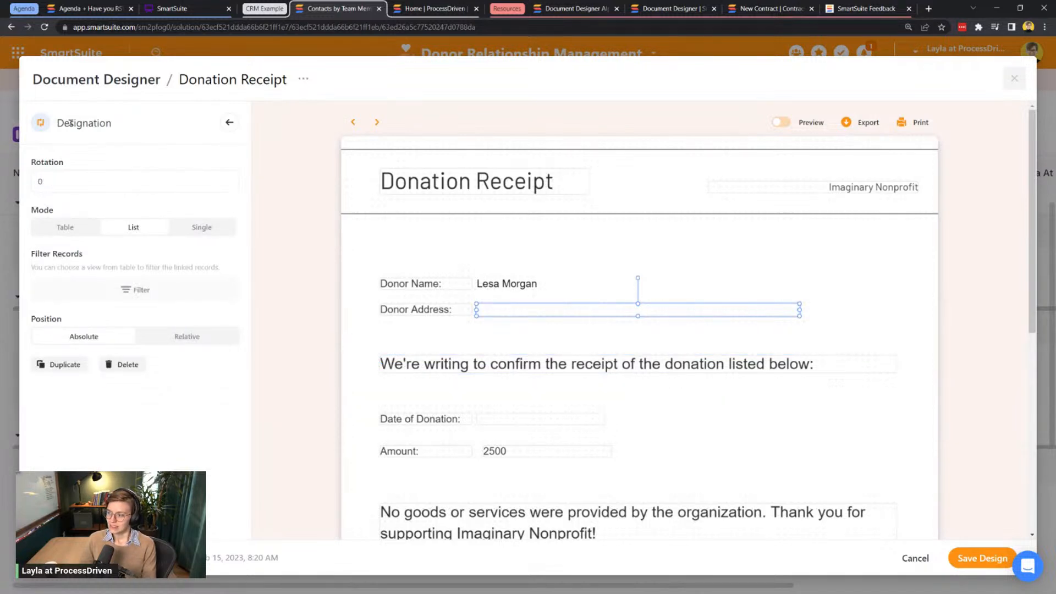
click(519, 281)
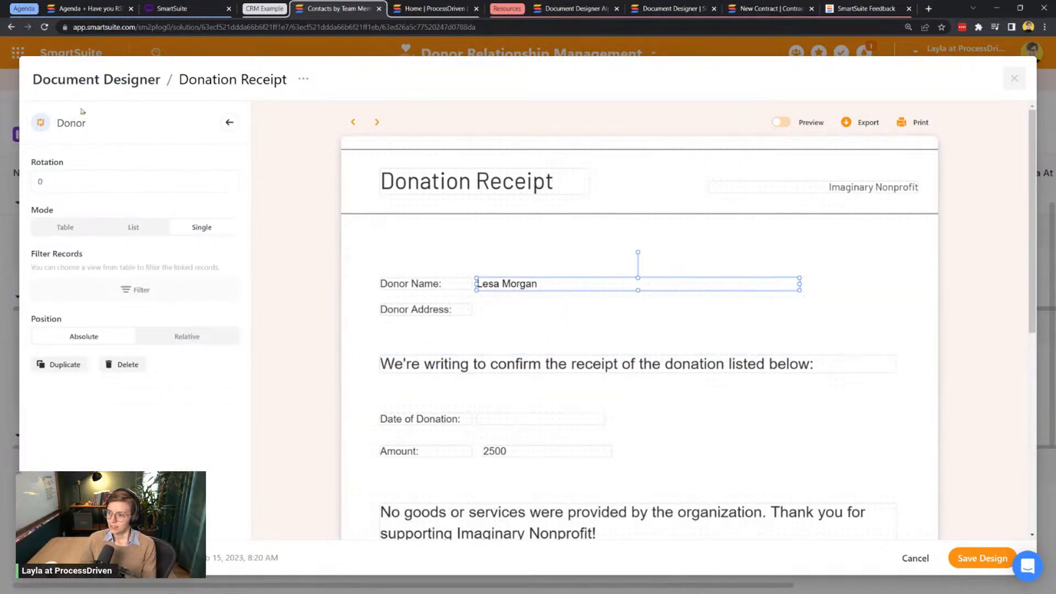
click(523, 449)
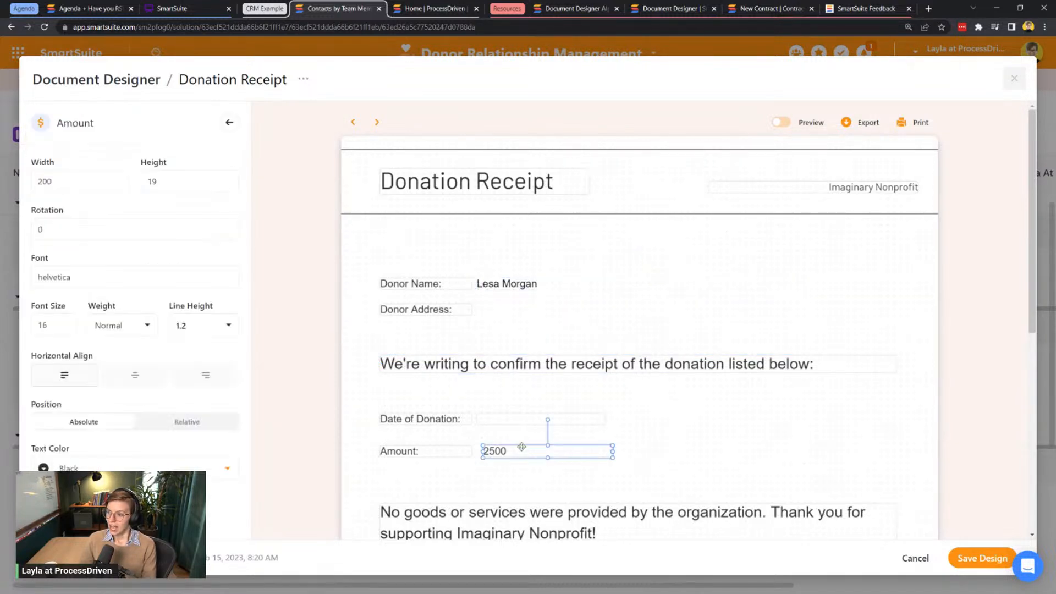
click(358, 248)
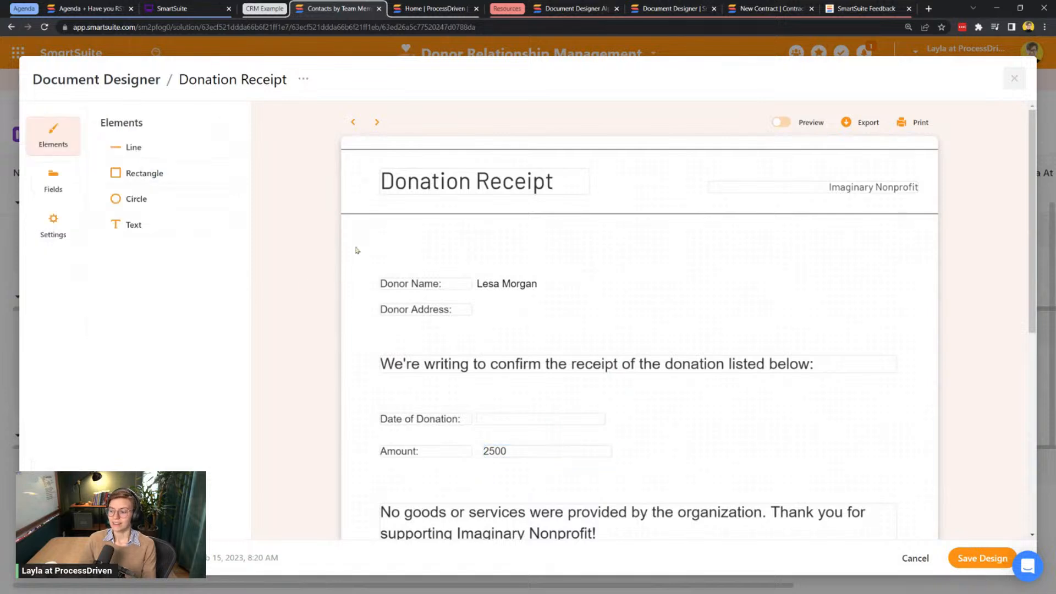
- Place the Donor's Company field directly under the donor's name, shifting the Donor Address label and its field down to make room
click(60, 192)
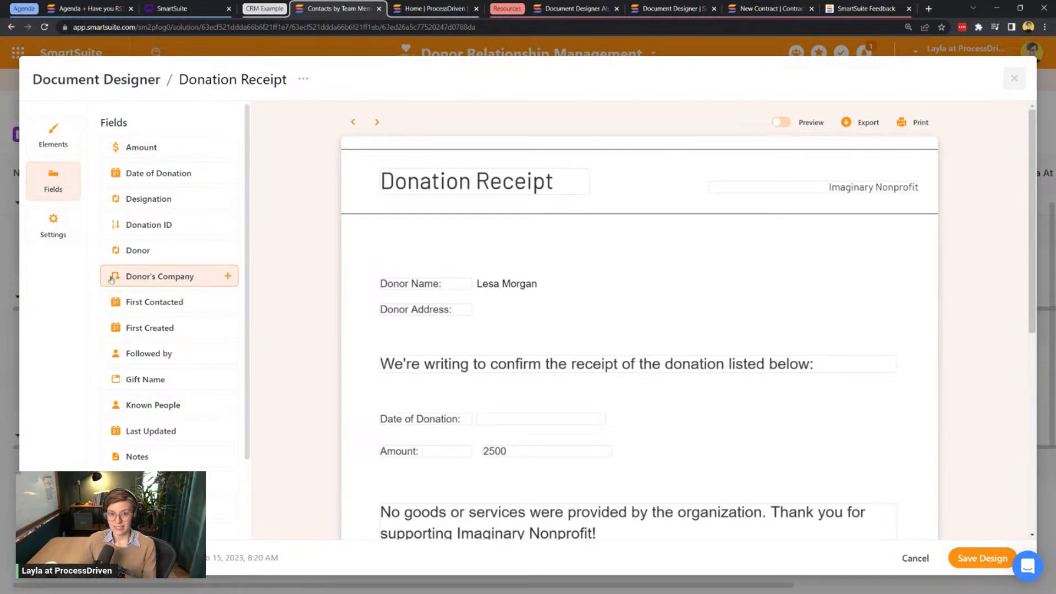
drag(111, 279, 500, 296)
drag(424, 308, 424, 323)
drag(563, 309, 562, 319)
click(574, 237)
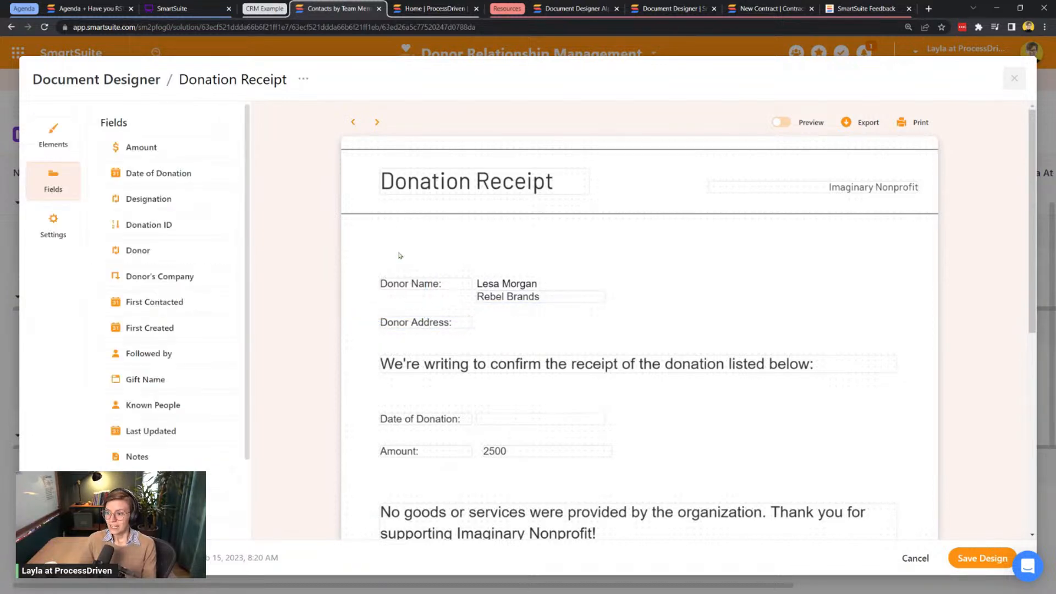
- Preview the finished receipt with the next record's data, check the whole page, and close the Document Designer
click(782, 127)
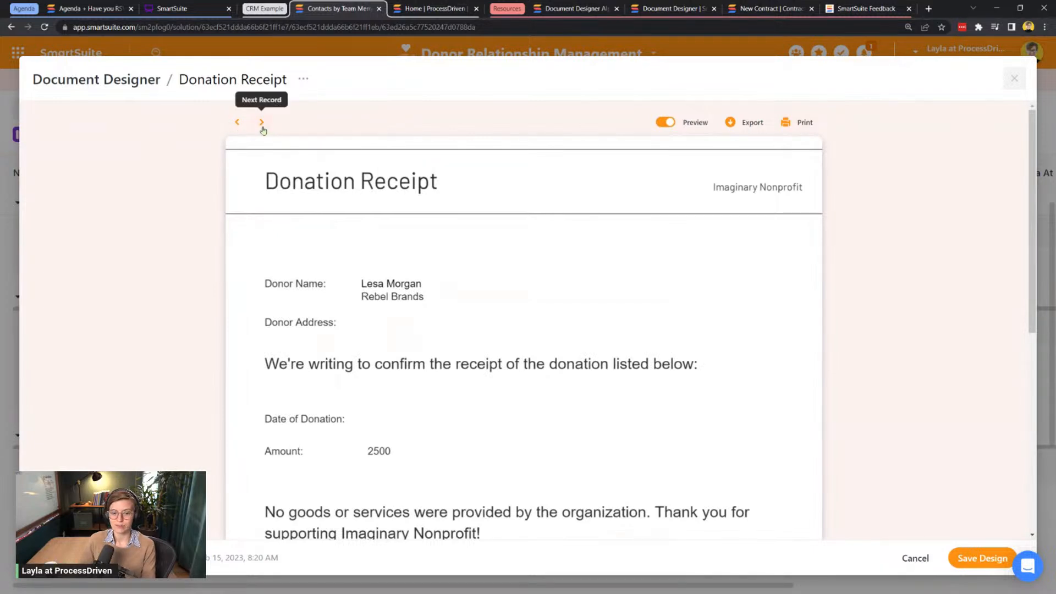
click(262, 123)
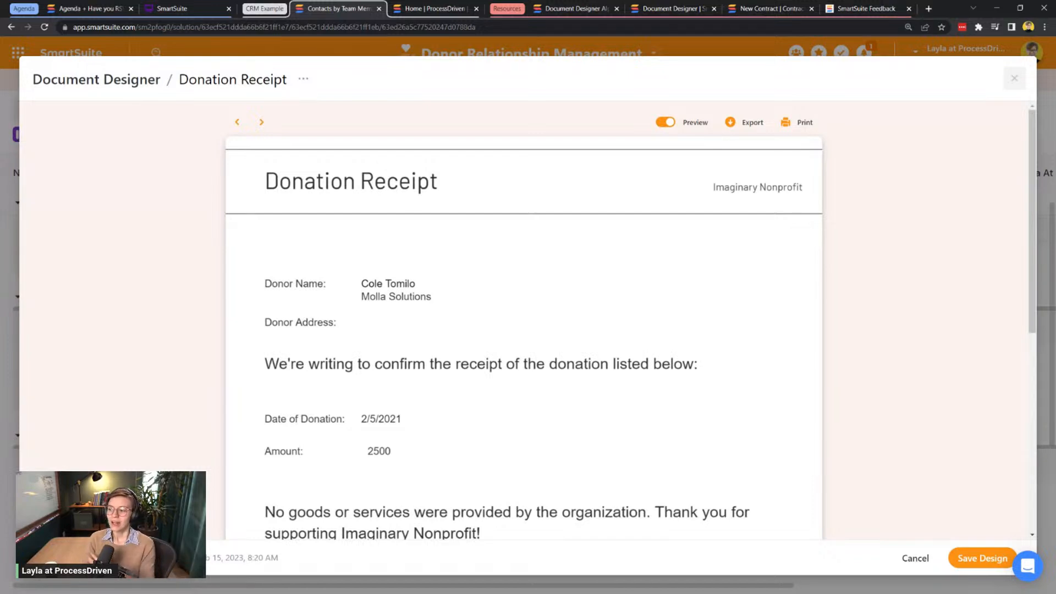
scroll(369, 264, down, 3)
scroll(499, 180, up, 3)
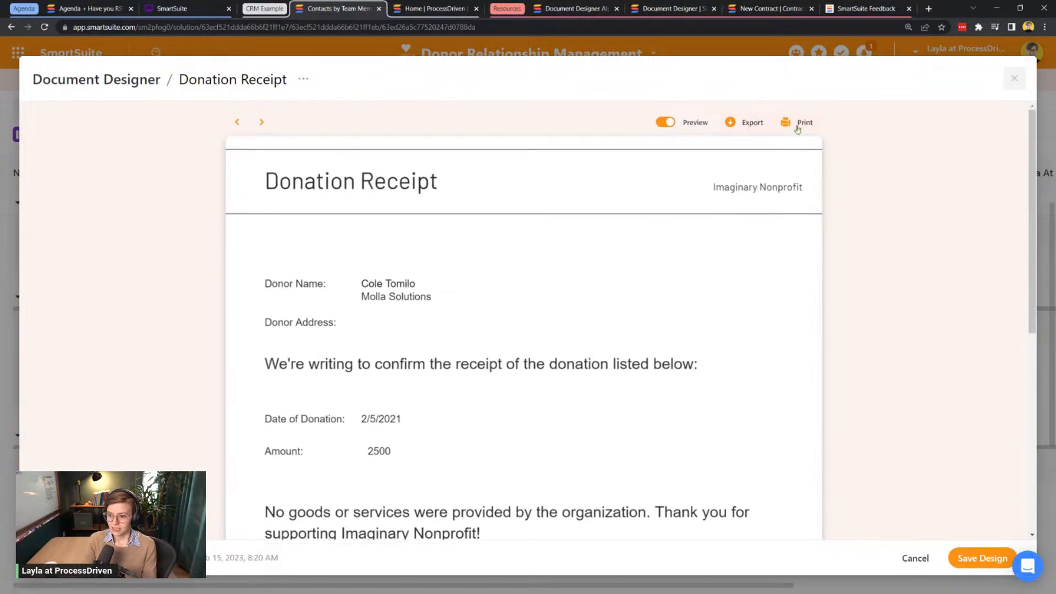
scroll(541, 350, down, 5)
scroll(544, 346, up, 5)
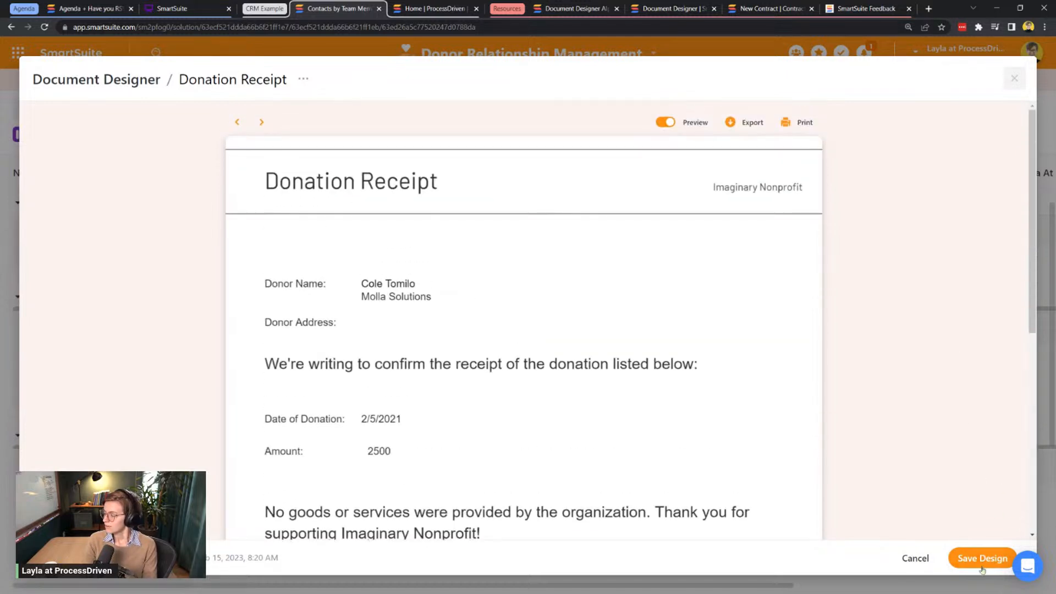
click(1015, 78)
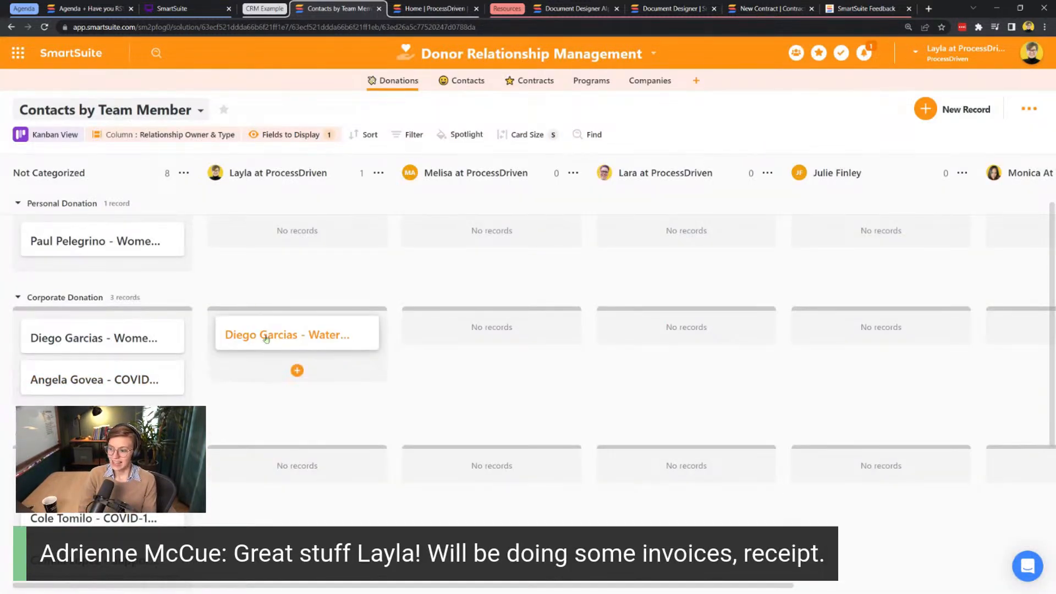
- Open the $6,000 Waterway cleanup donation record, and view the Document Designer Alpha announcement in the SmartSuite Community
click(282, 345)
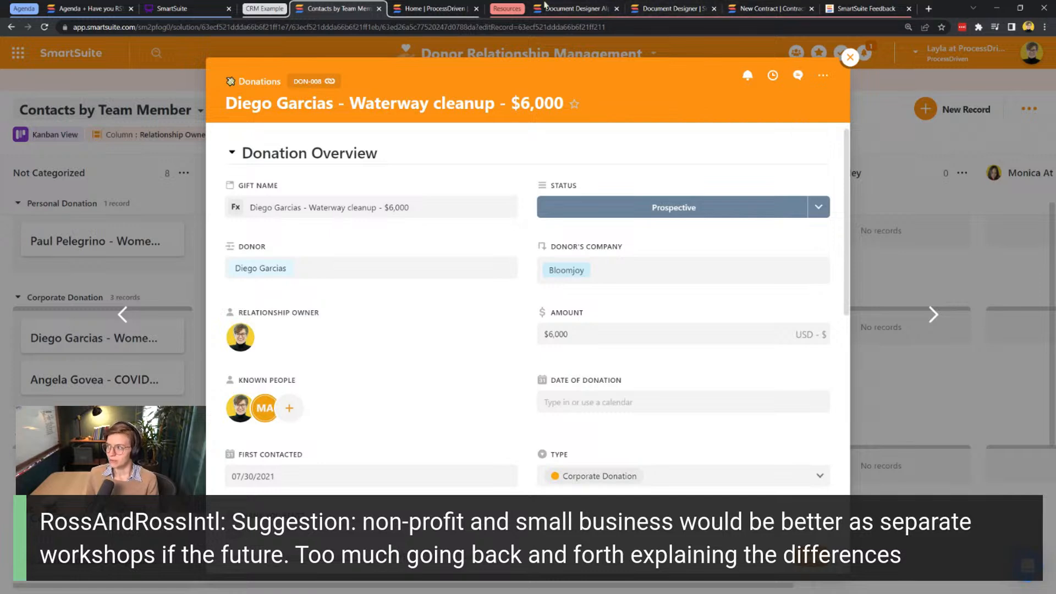
click(528, 9)
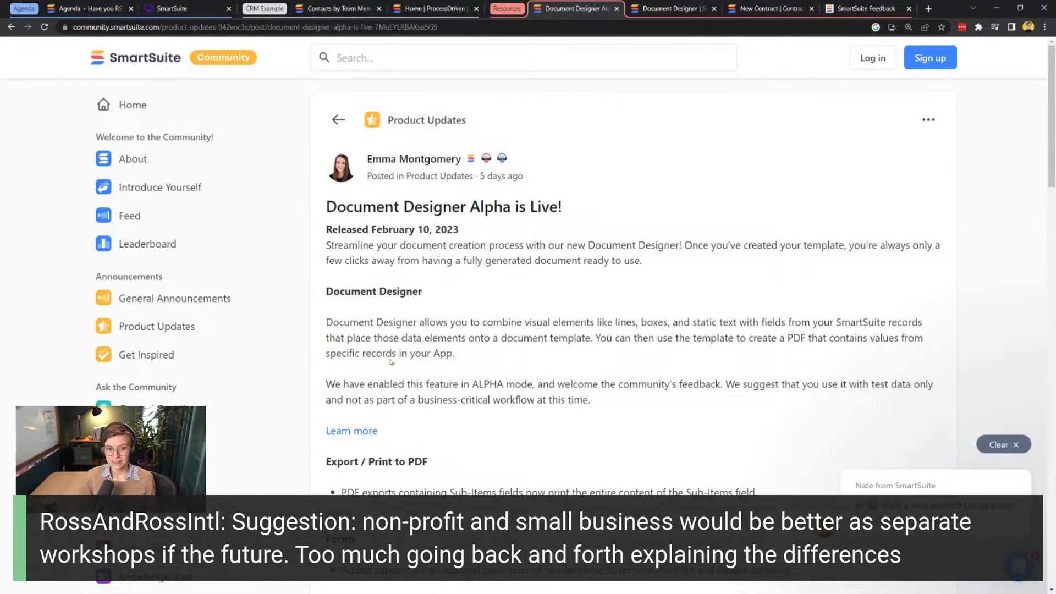
key(F11)
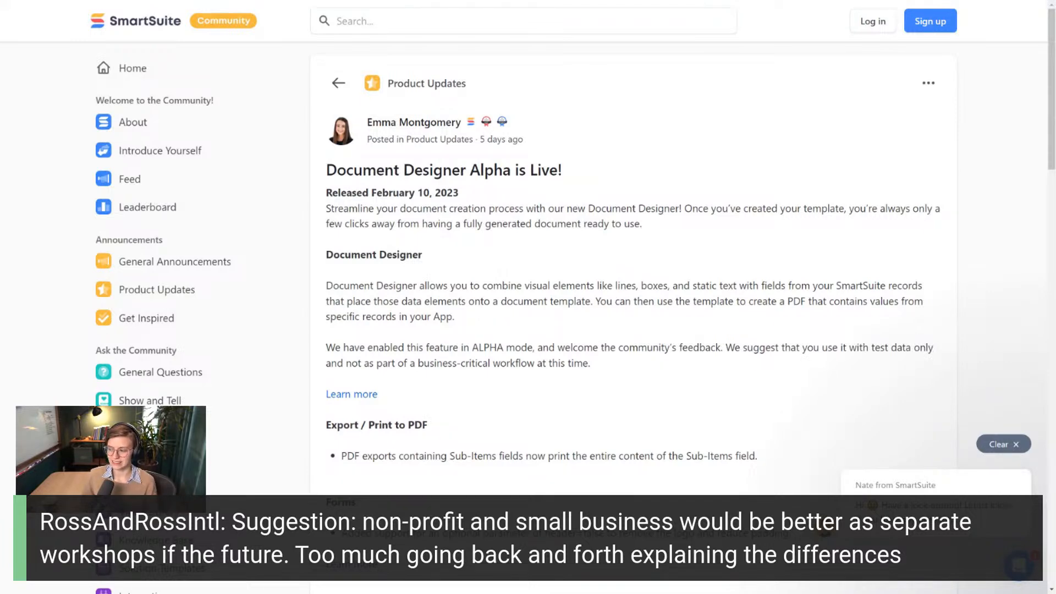
key(F11)
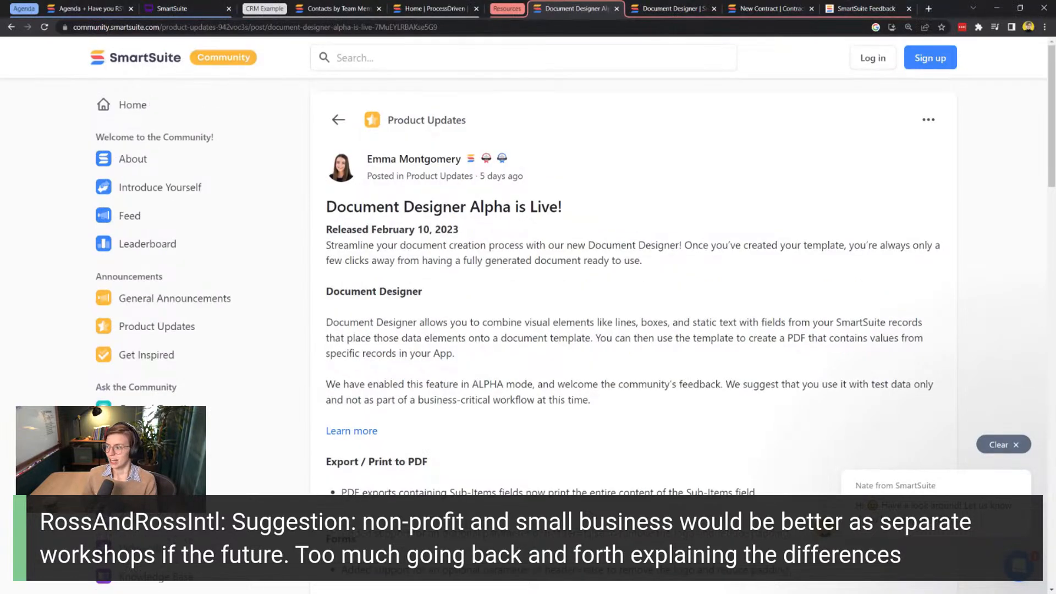
- Return to the Waterway cleanup donation, look at its Receipt/Contract attachment field, and save the record
click(324, 8)
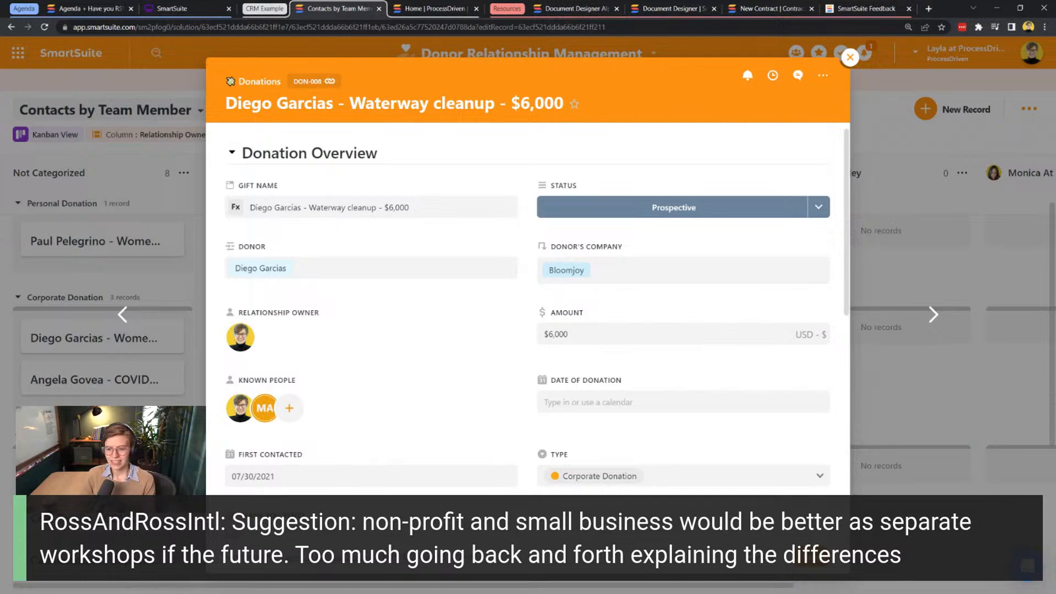
scroll(276, 451, down, 8)
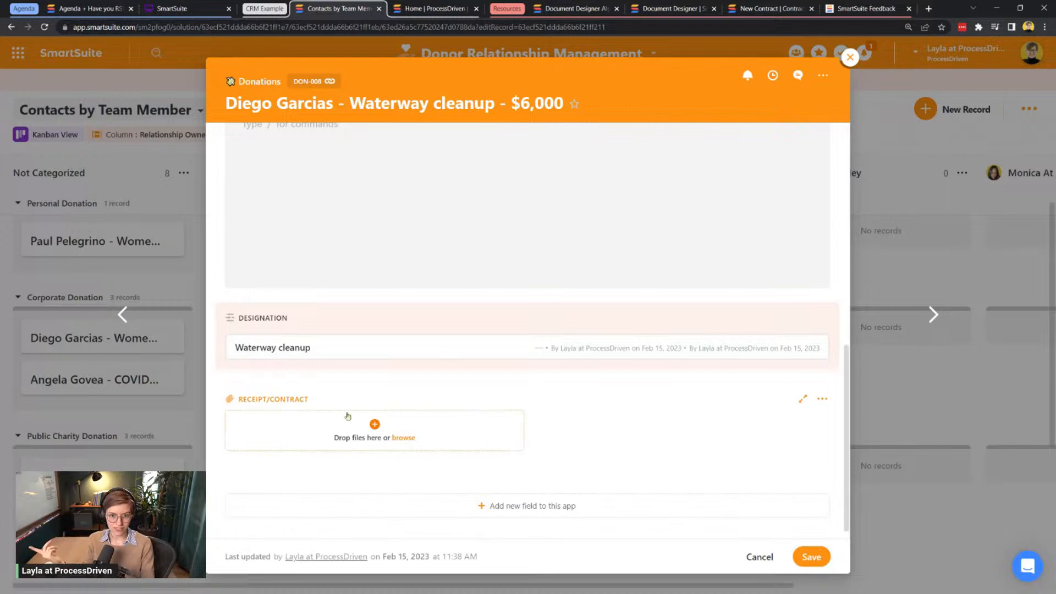
click(812, 557)
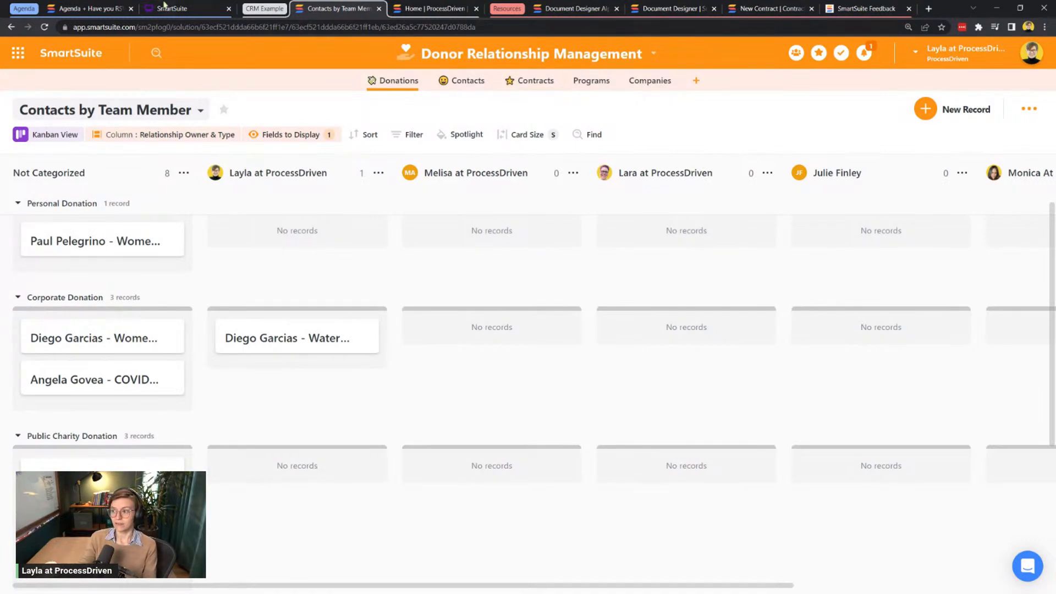
- Switch to the Whimsical board and make Paperwork/Contract a larger purple box beside Opportunity/Deal
click(193, 8)
drag(449, 532, 689, 138)
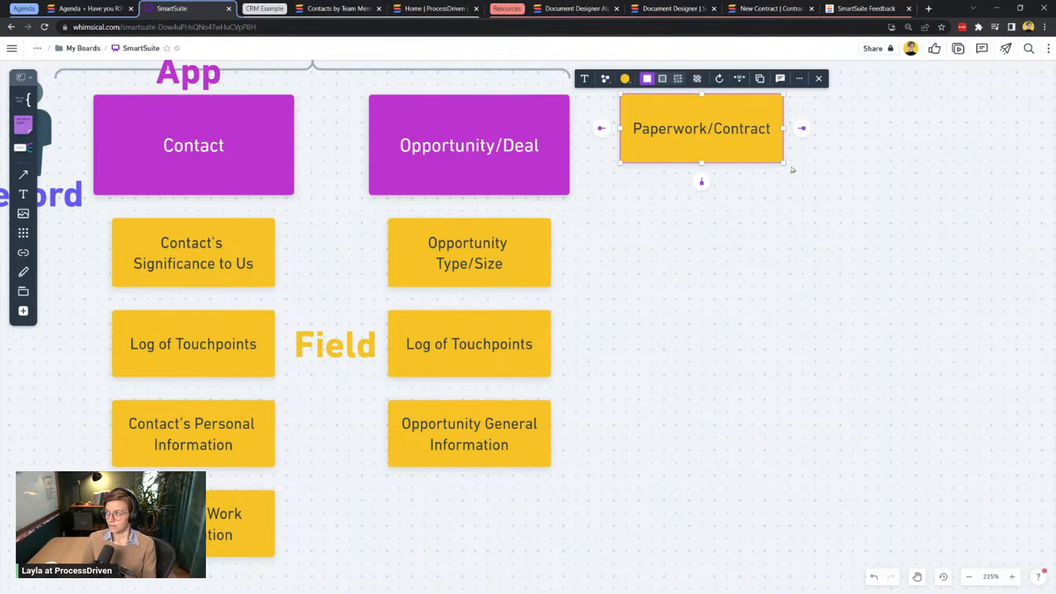
drag(786, 162, 846, 196)
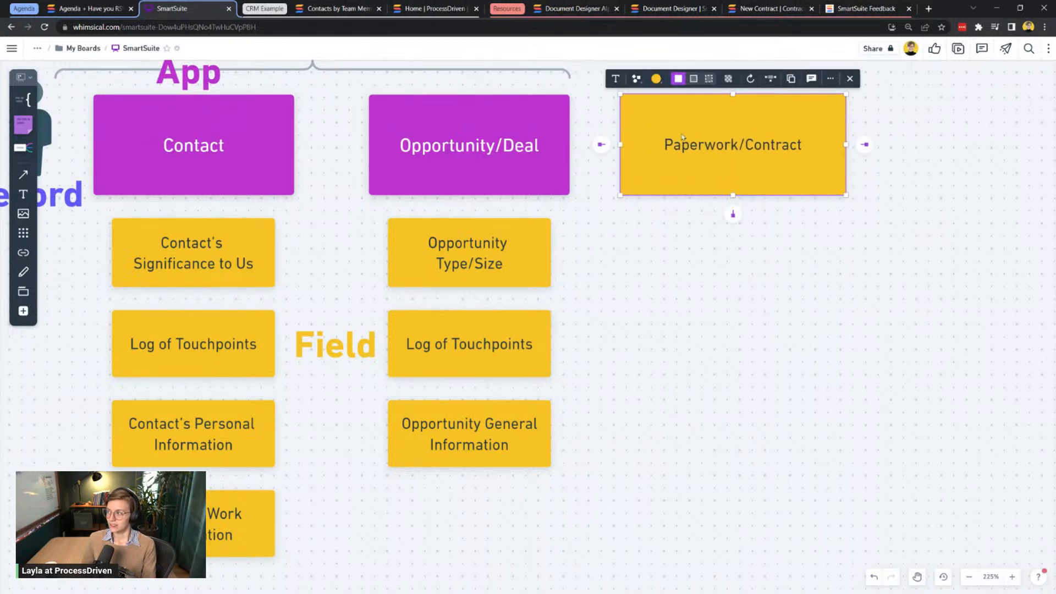
click(656, 79)
click(654, 128)
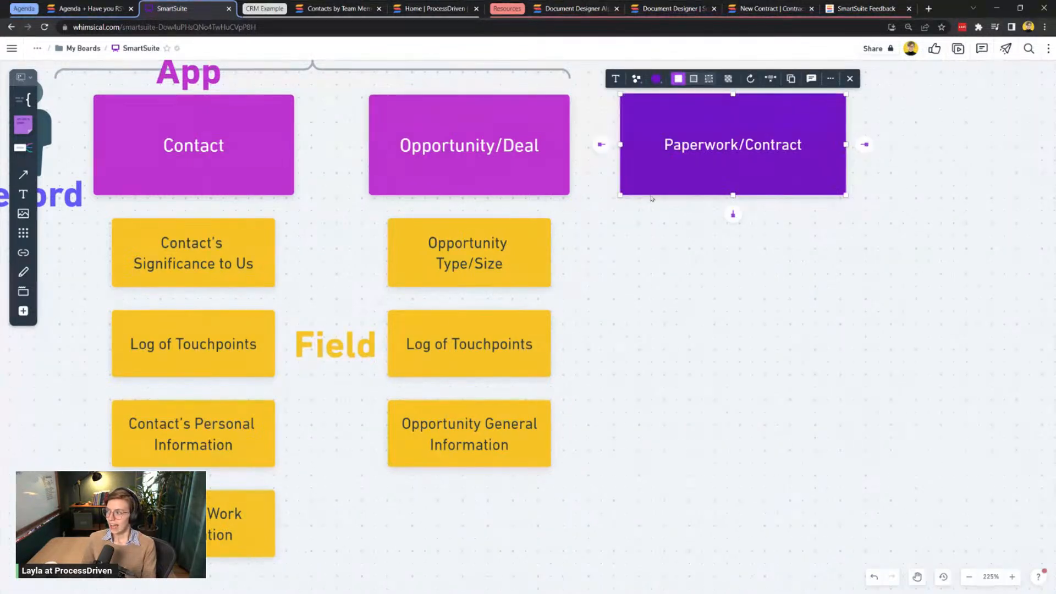
- Switch from the Whimsical board to the Donor Relationship Management solution in SmartSuite and show its Contracts app
click(657, 303)
click(351, 7)
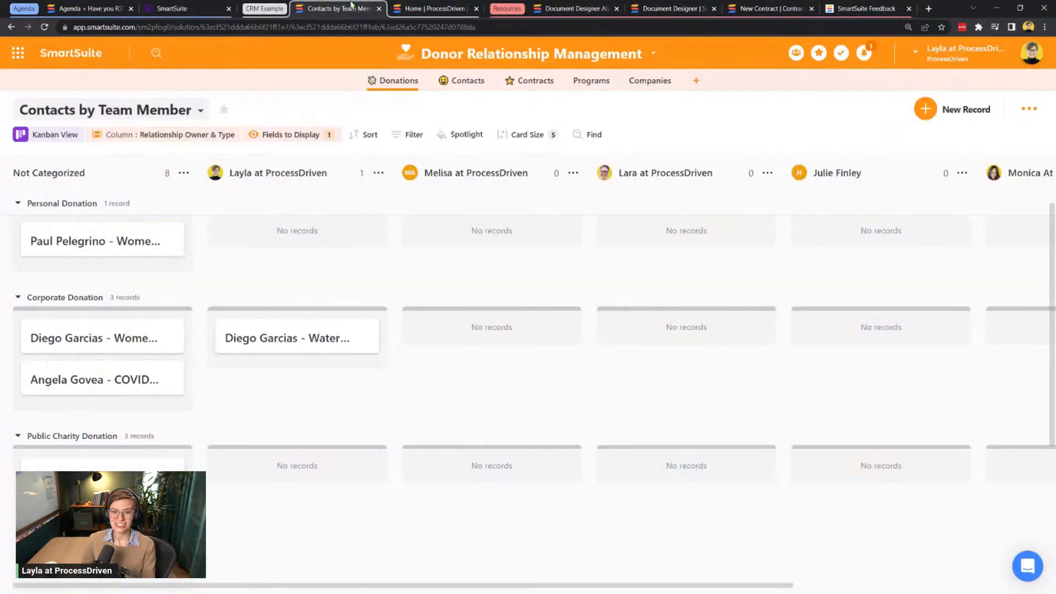
click(531, 81)
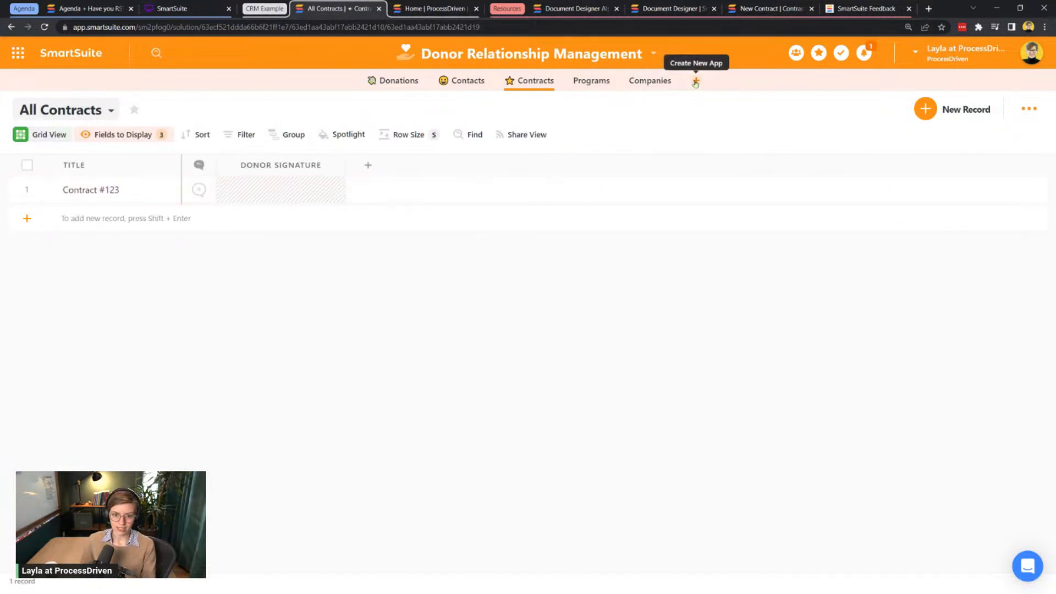
key(ctrl+plus)
key(ctrl+plus)
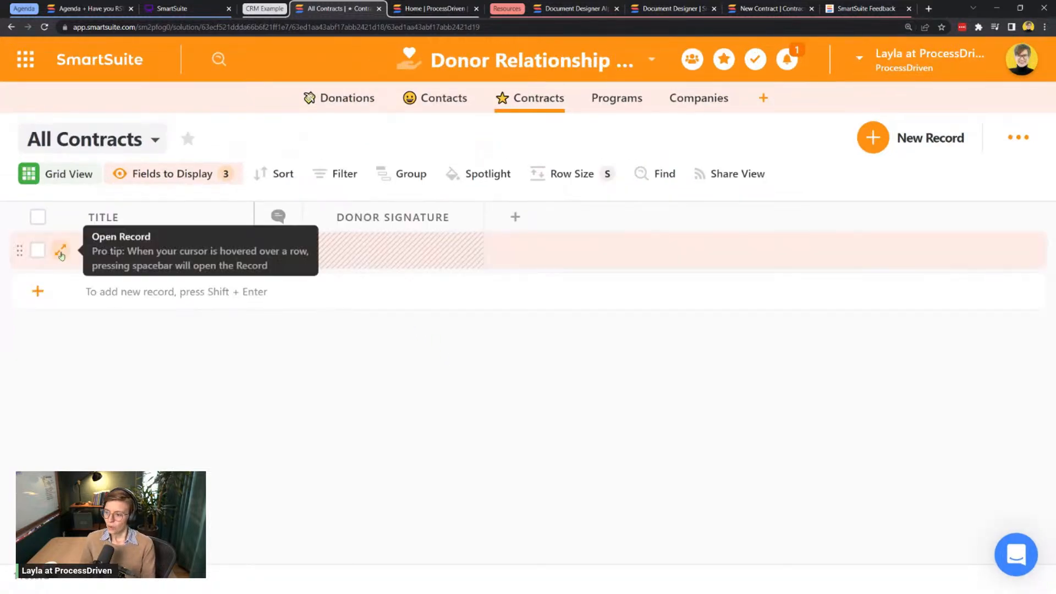
- Open the Contract #123 record and look through its title, signature and terms fields
click(63, 252)
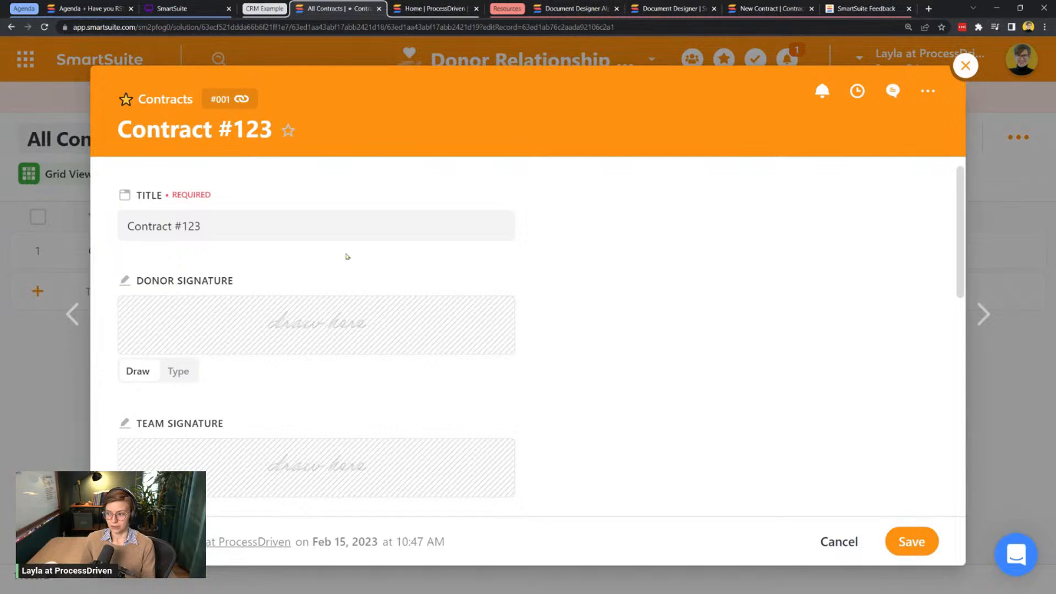
triple_click(187, 225)
scroll(175, 264, down, 3)
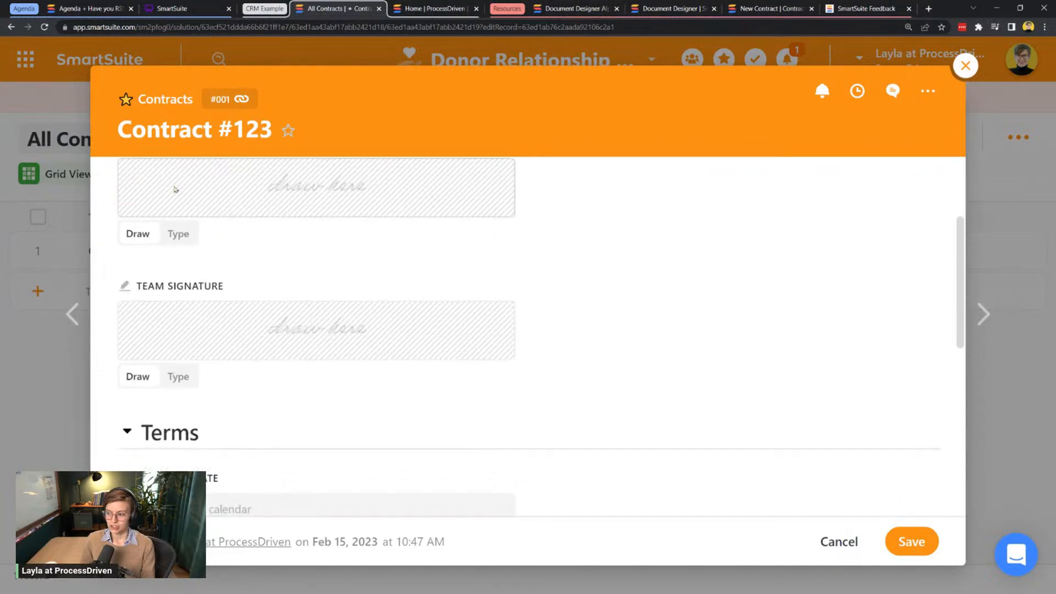
scroll(204, 338, down, 4)
scroll(206, 305, down, 3)
scroll(240, 407, up, 10)
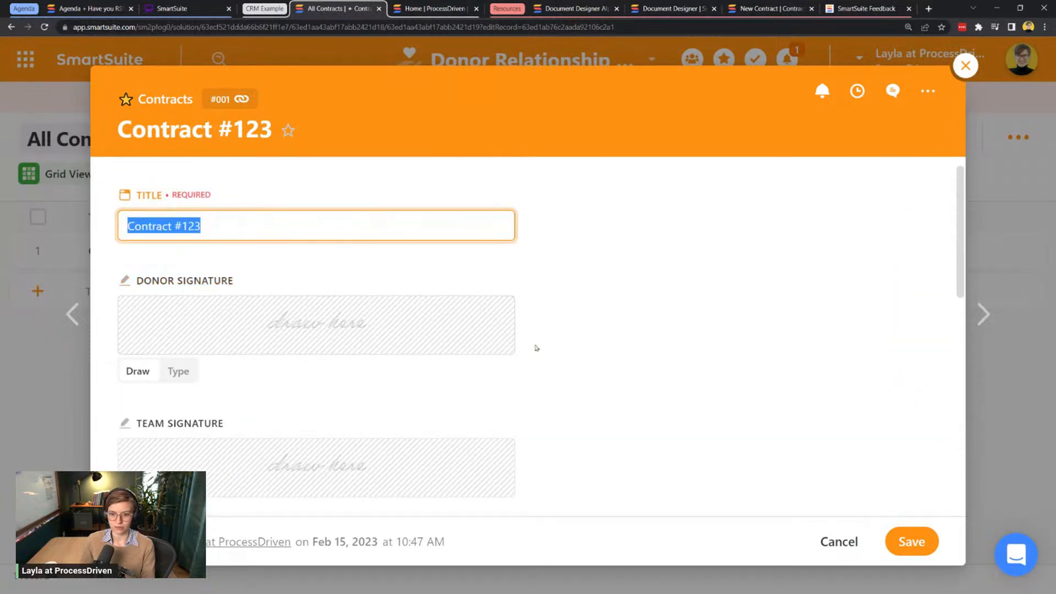
- Change the contract record's page layout from two columns to the narrow single-column option, check the fields, and save the record
click(928, 91)
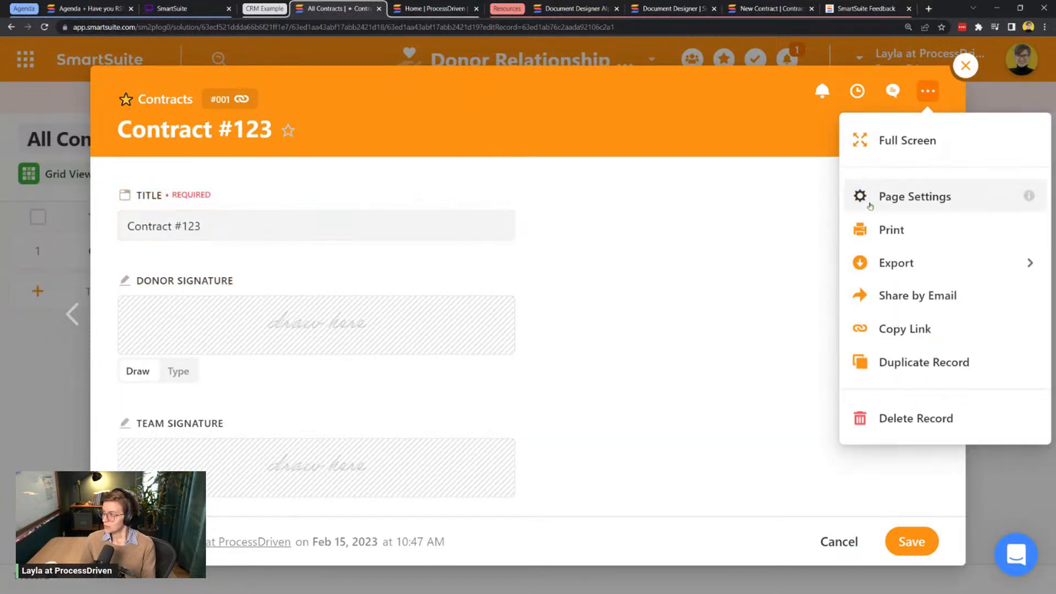
click(860, 195)
scroll(813, 202, down, 3)
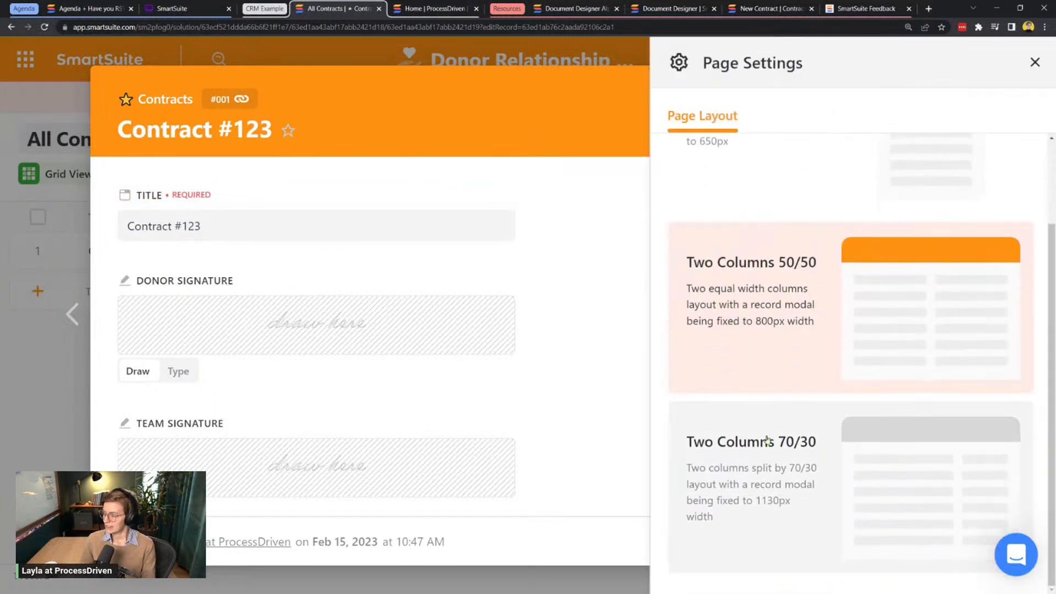
scroll(731, 347, up, 3)
click(738, 257)
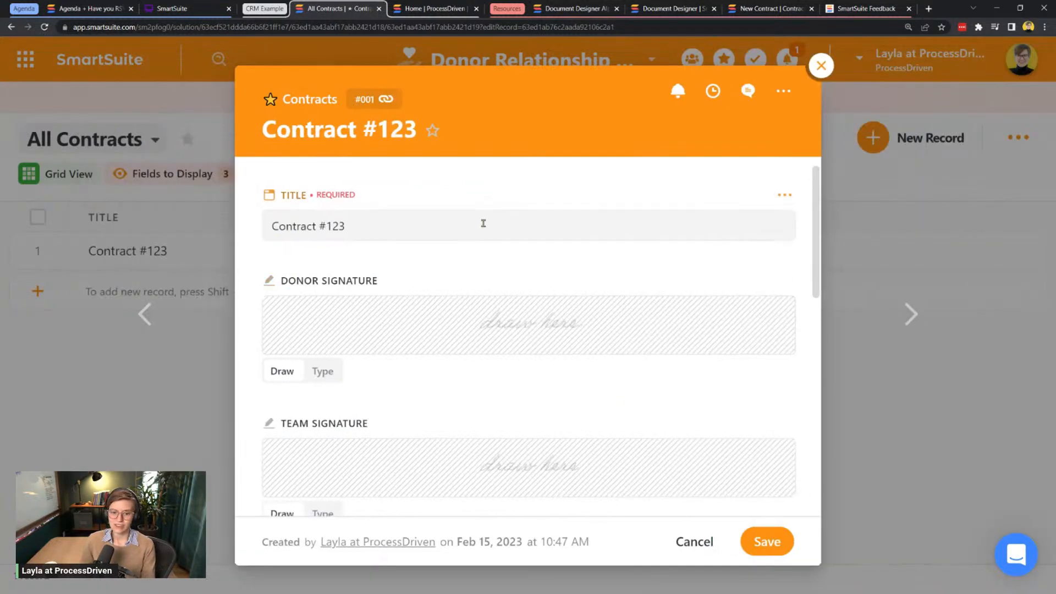
scroll(575, 400, down, 10)
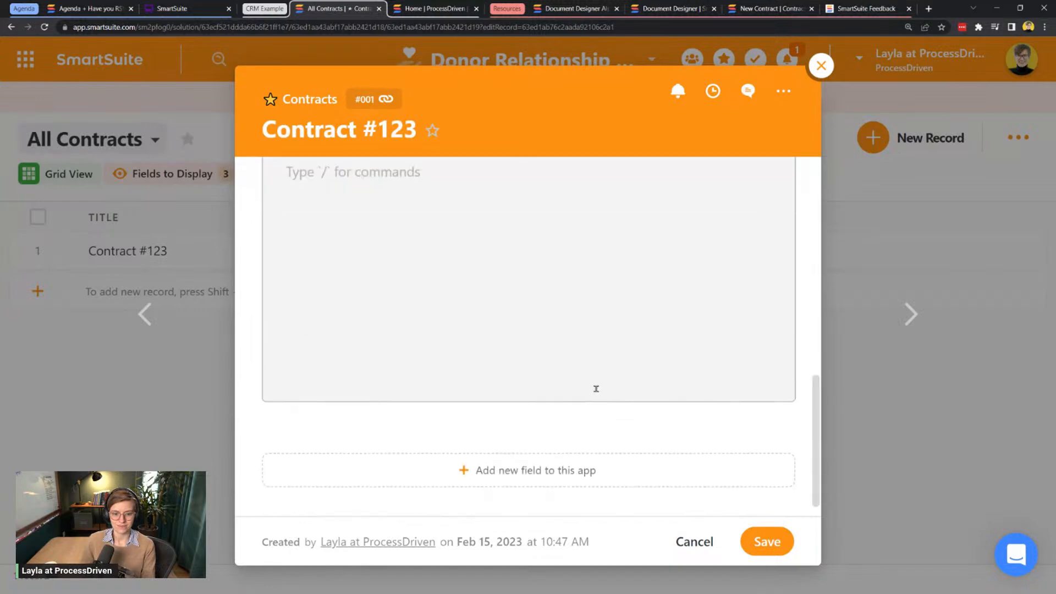
click(768, 540)
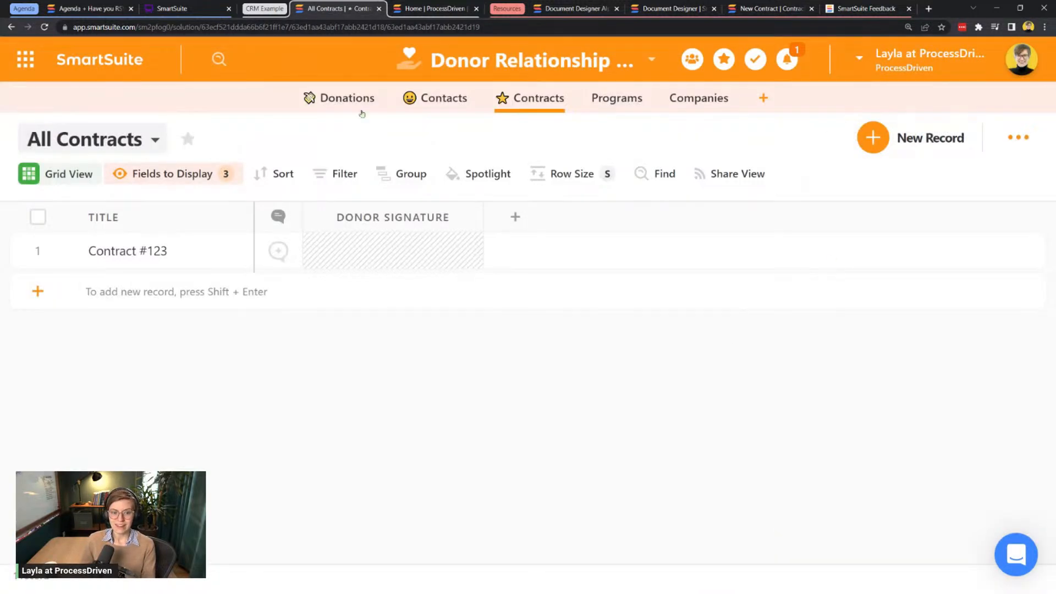
- Show the New Contract form view of the Contracts app and look over the form's terms and fields
click(98, 140)
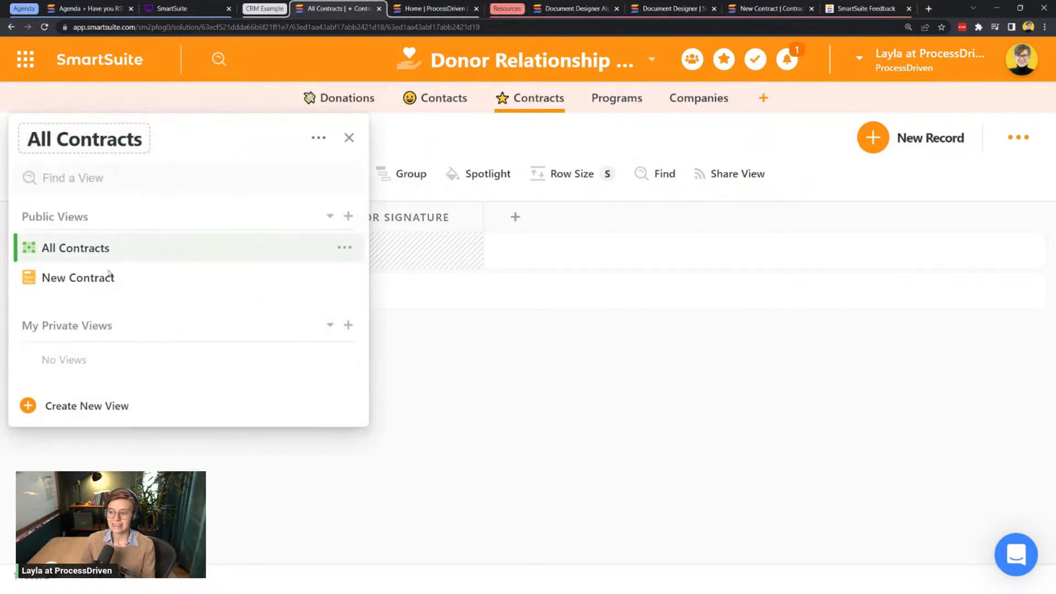
click(78, 278)
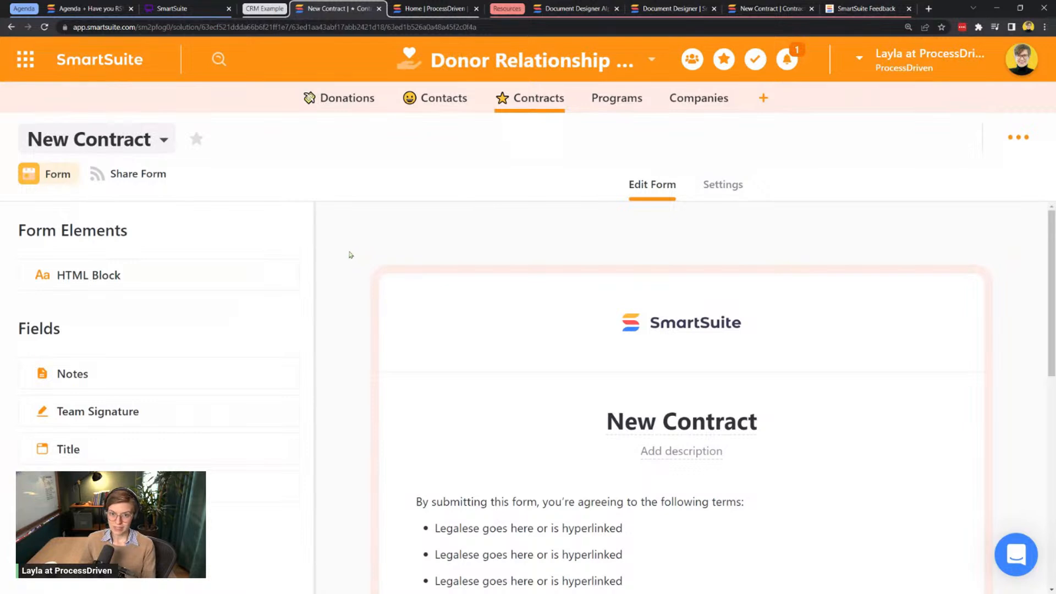
scroll(561, 276, down, 3)
scroll(562, 276, up, 2)
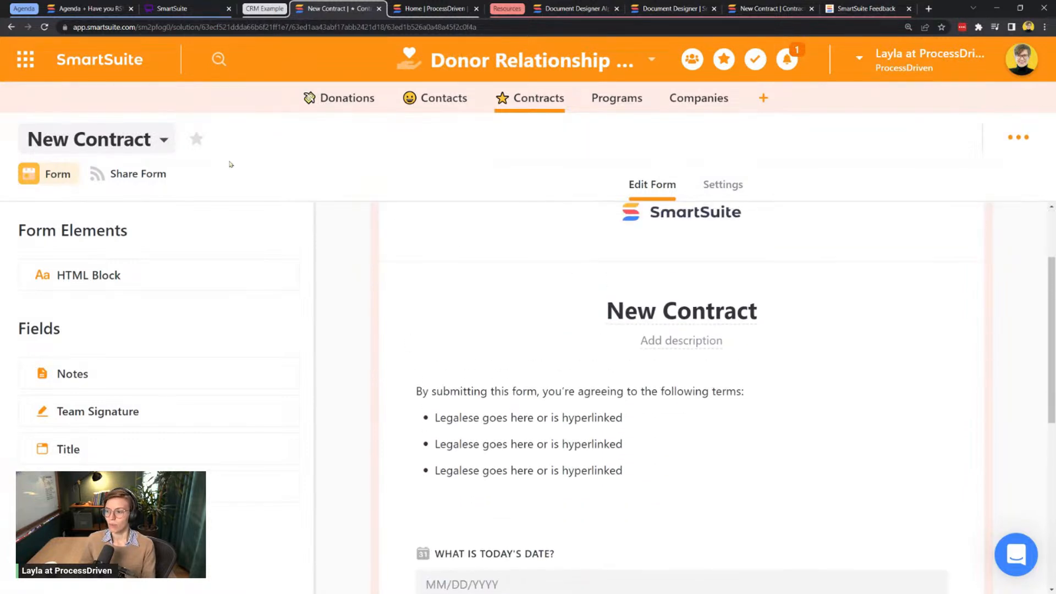
- Share the New Contract form by link and view the public form on its own page
click(130, 174)
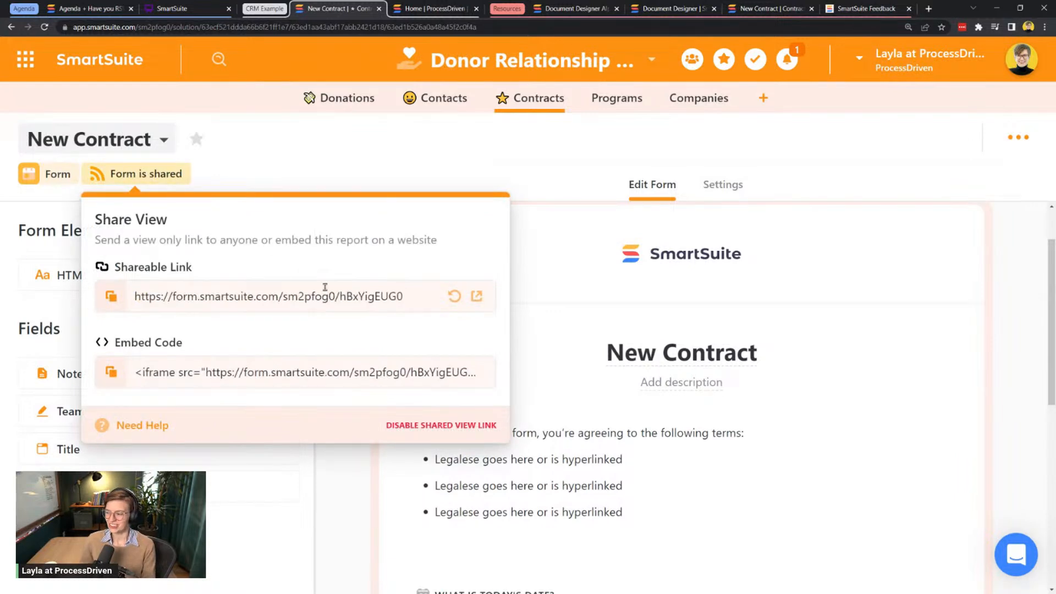
click(476, 296)
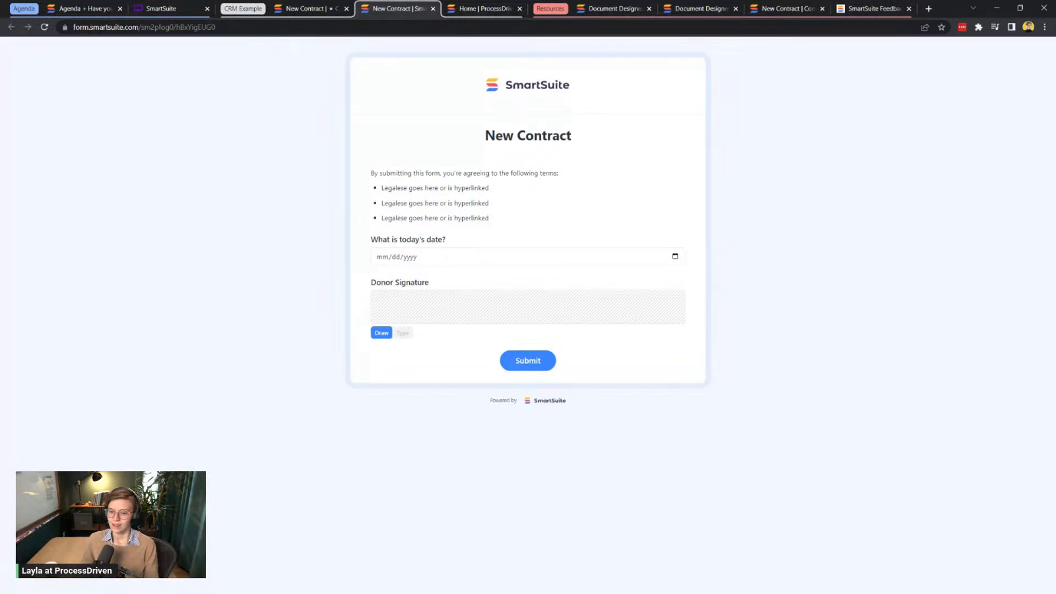
key(ctrl+plus)
key(ctrl+plus)
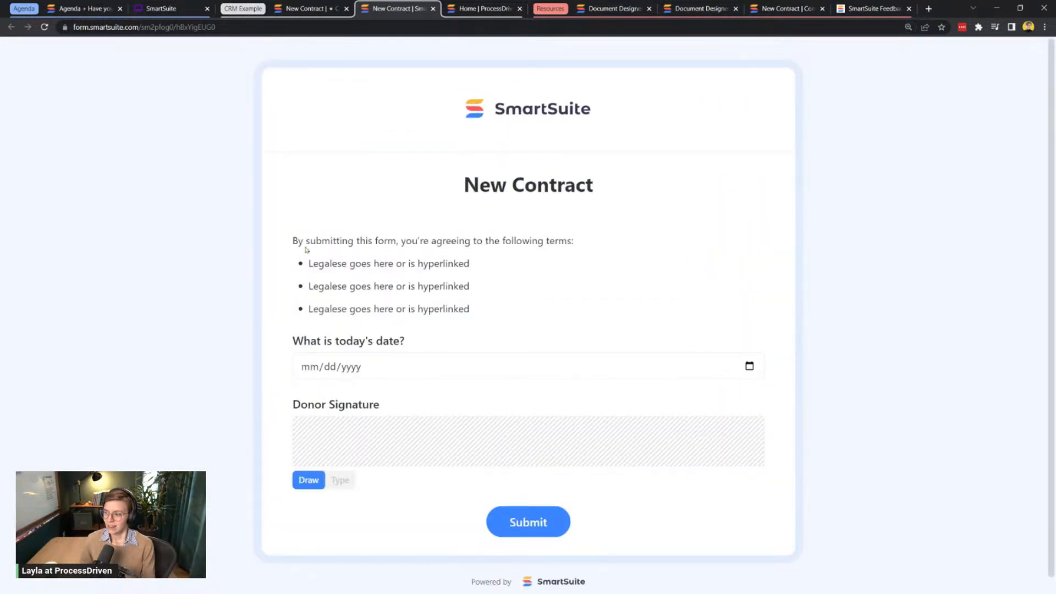
- Return to the New Contract form editor and examine the date question, donor signature field and block of agreement terms
click(329, 7)
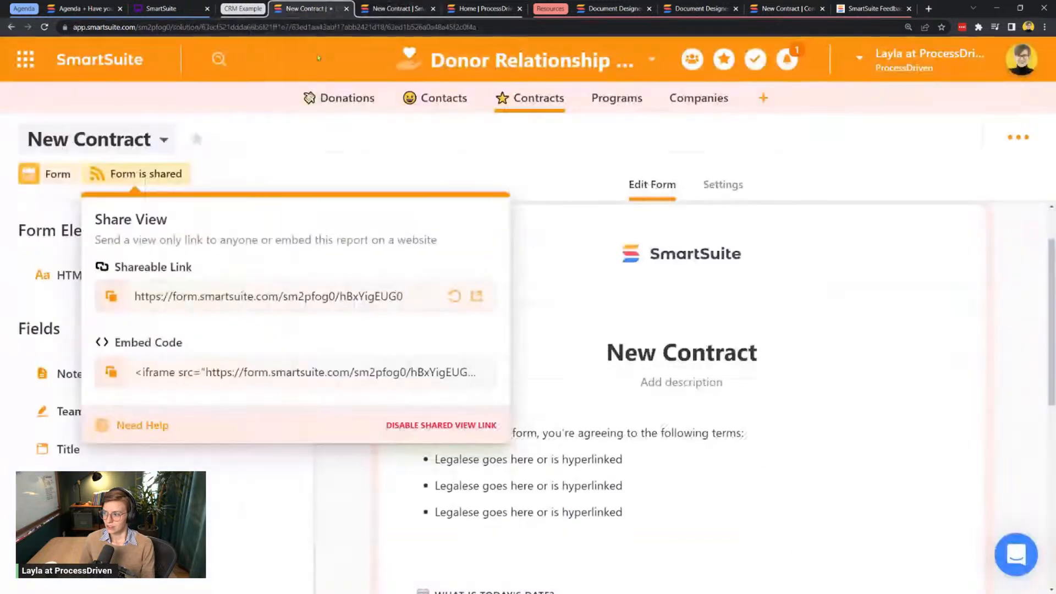
click(750, 320)
scroll(752, 318, down, 4)
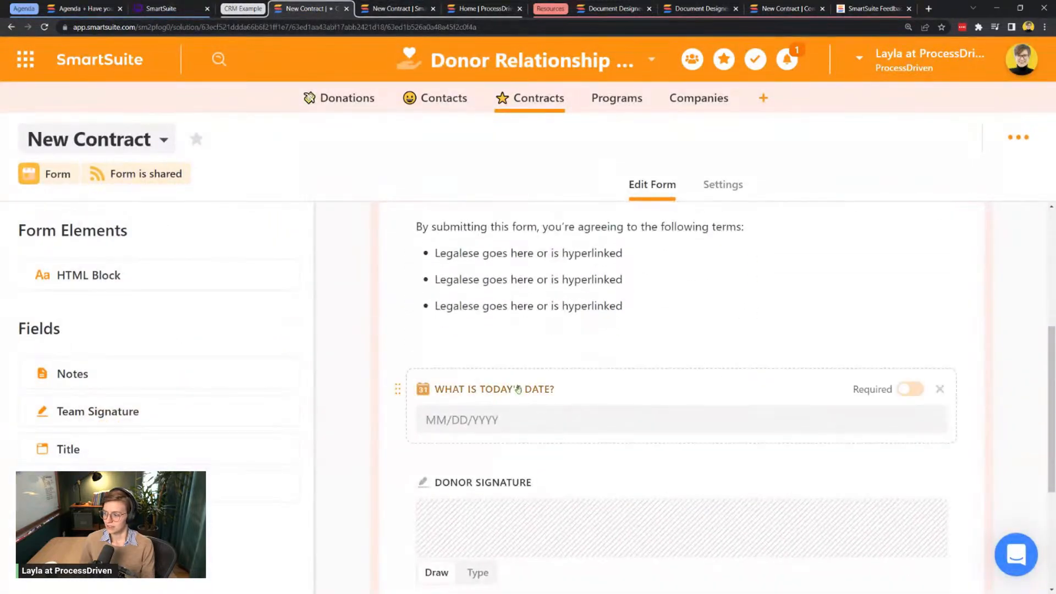
scroll(514, 401, down, 3)
scroll(473, 372, up, 1)
scroll(473, 372, up, 5)
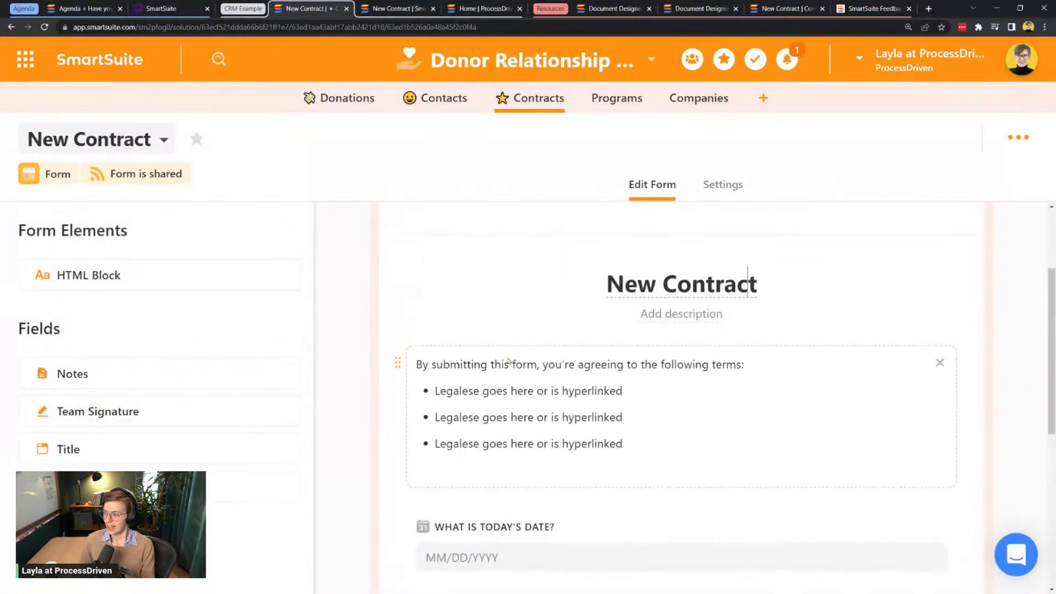
drag(686, 446, 317, 345)
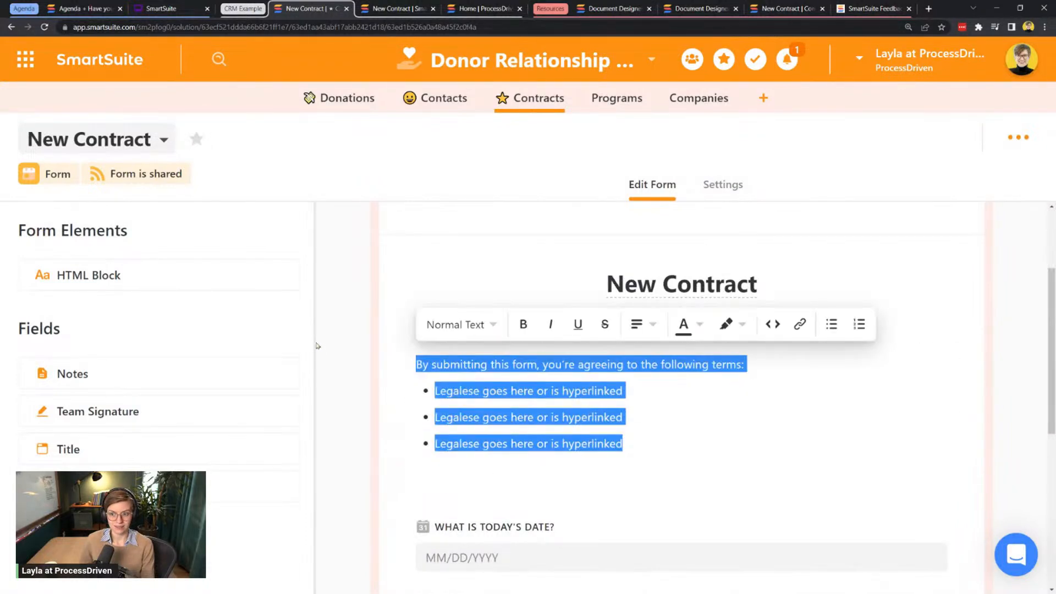
click(379, 295)
drag(423, 364, 617, 445)
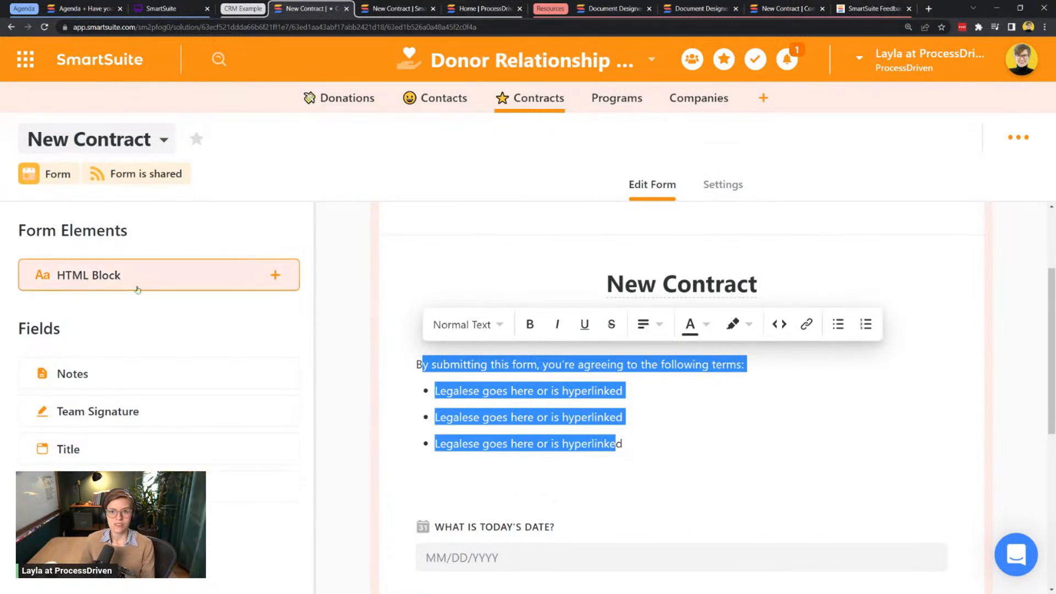
- Try an HTML block above the agreement terms with placeholder text and a callout, and remove that block
drag(137, 290, 476, 341)
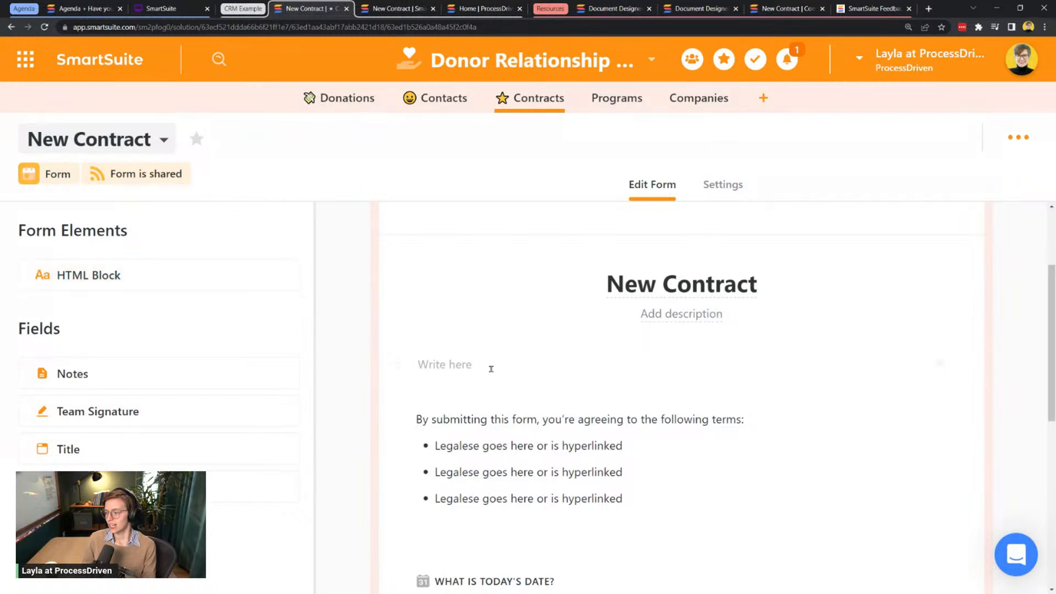
click(513, 358)
text(lkjlkjlkjlkjlkj)
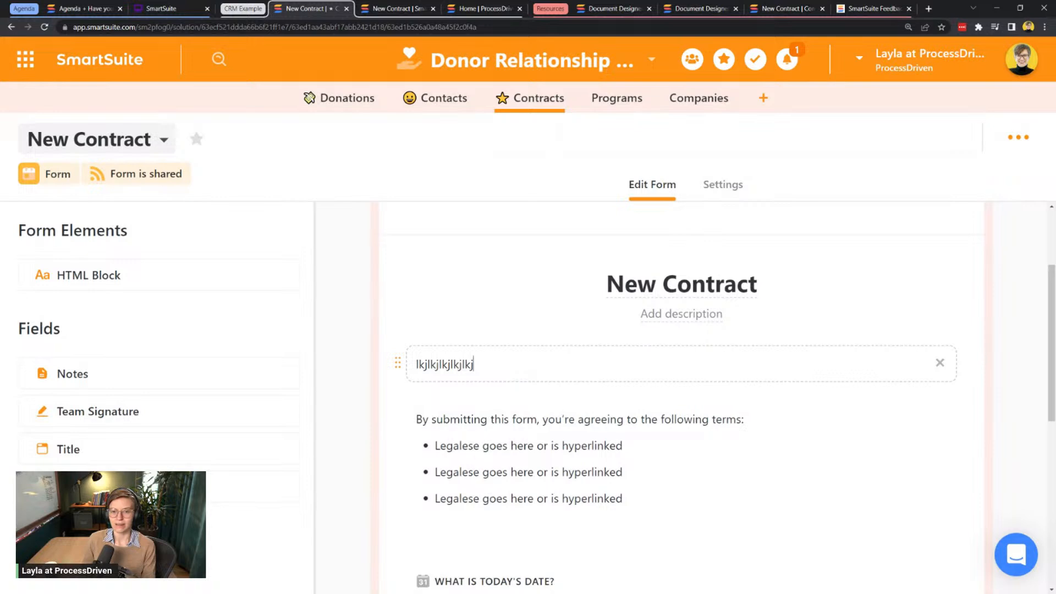
key(Return)
text(/)
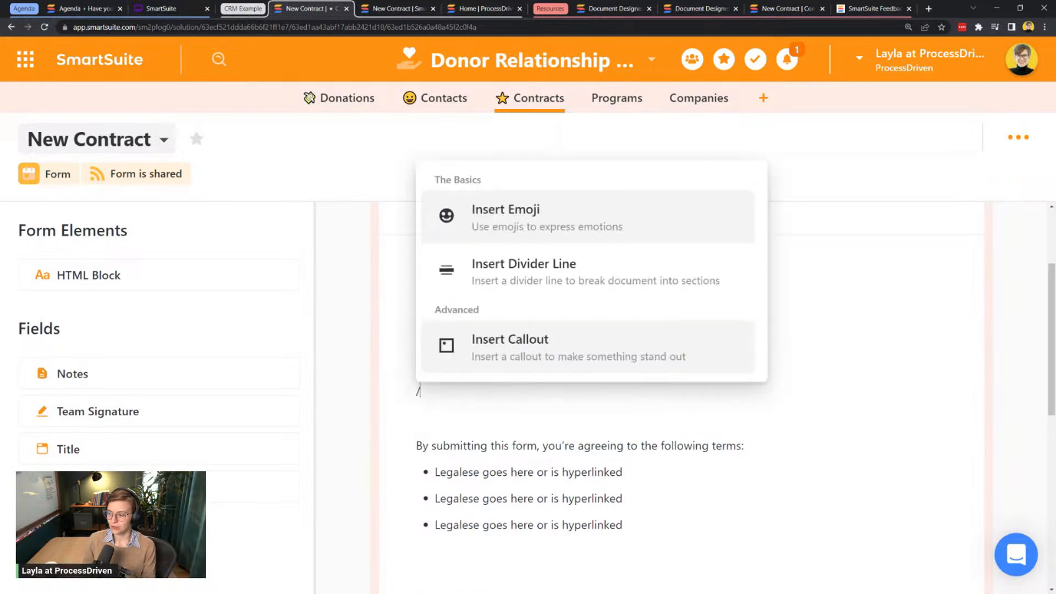
click(583, 348)
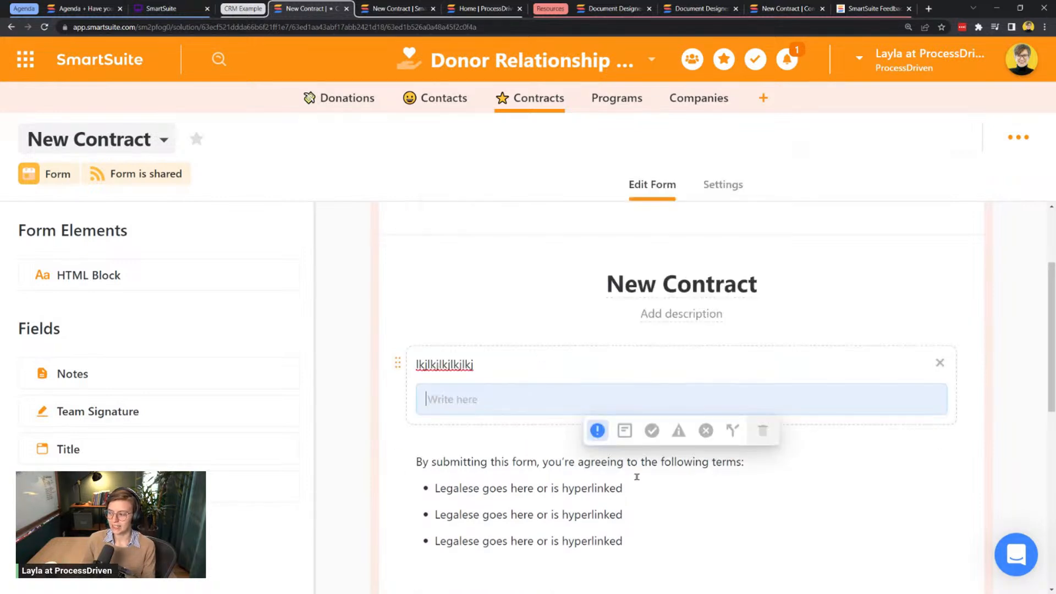
click(939, 362)
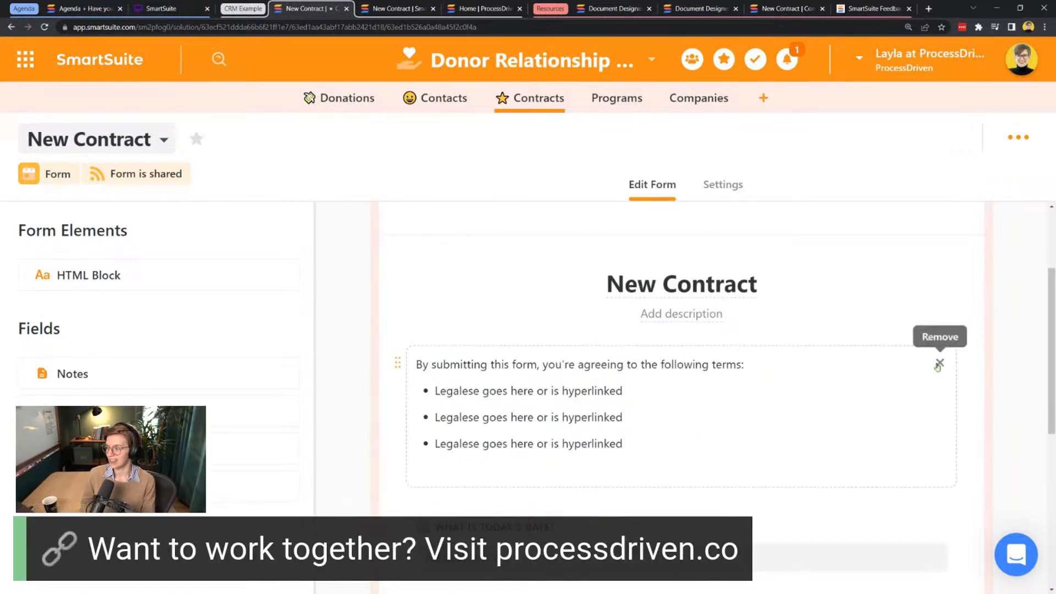
- In the public New Contract form, enter the date 08/14/2000, draw a scribbled donor signature, and submit the response
click(408, 6)
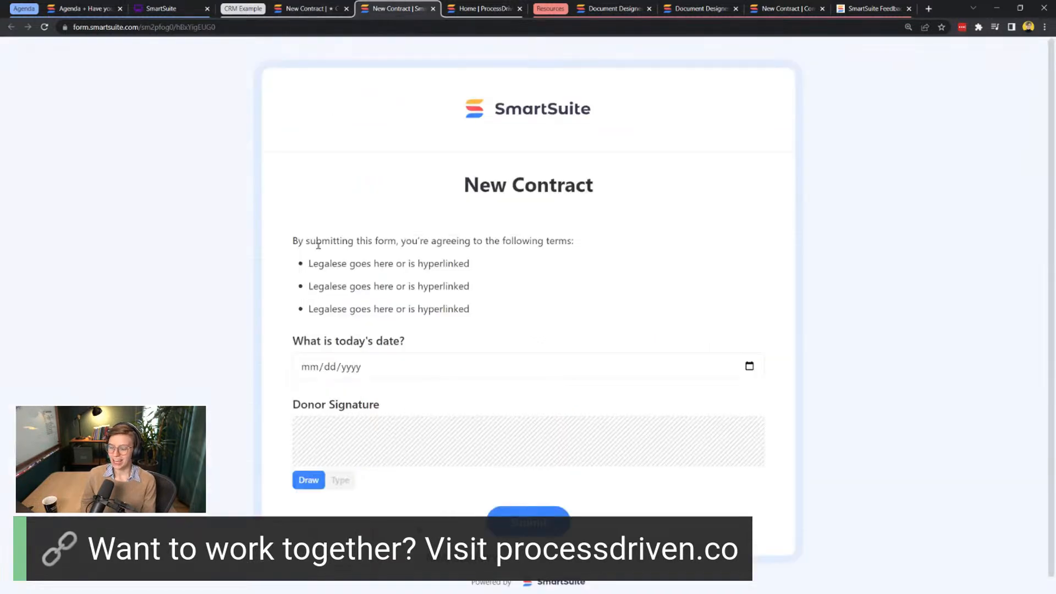
scroll(531, 334, down, 1)
click(386, 350)
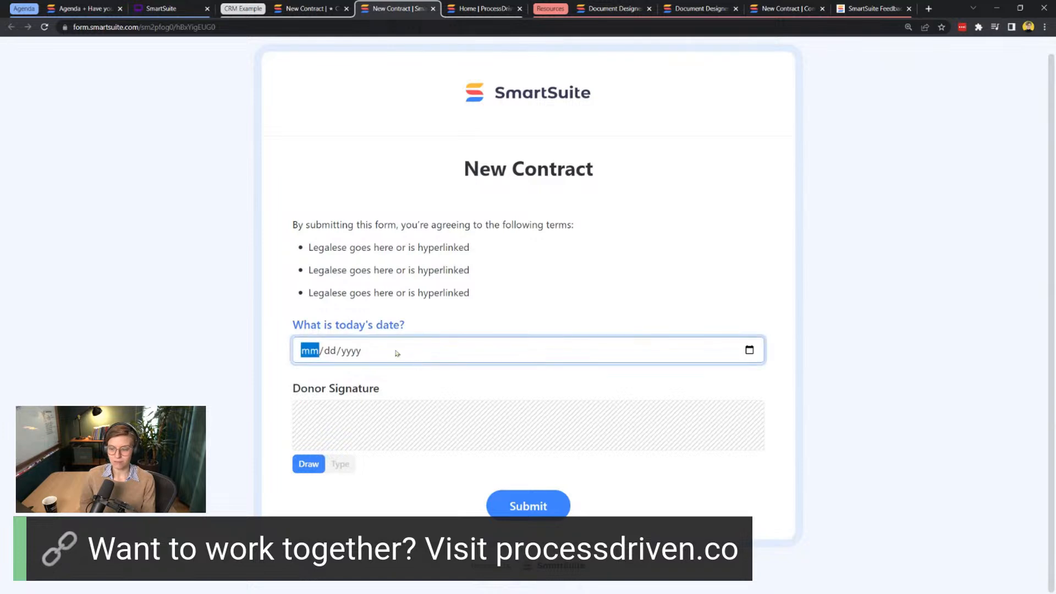
text(08/14/)
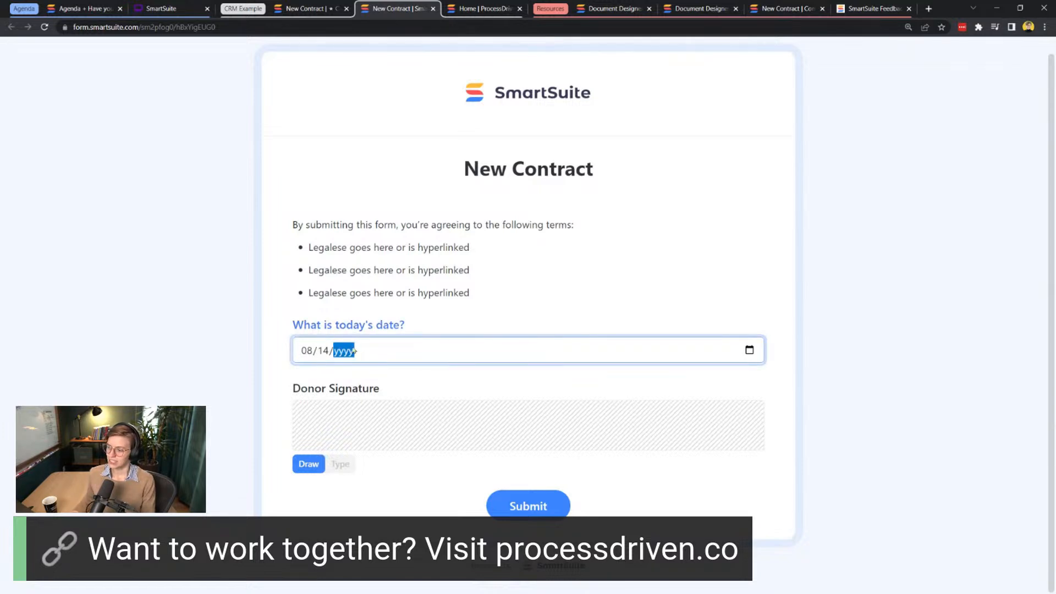
text(02000)
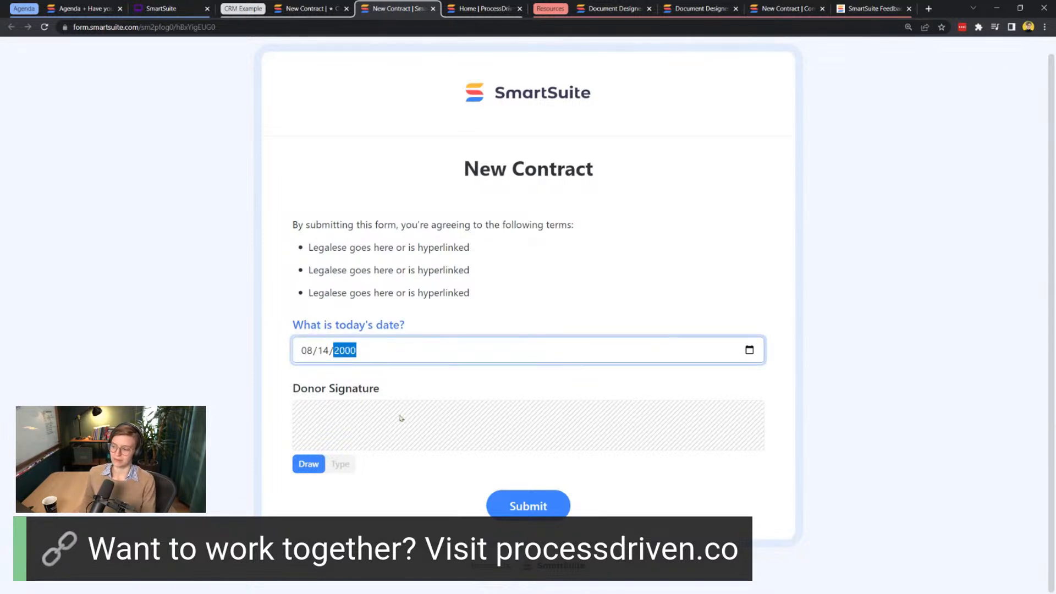
mouse_move(311, 410)
mouse_down()
mouse_move(423, 426)
mouse_move(695, 424)
mouse_up()
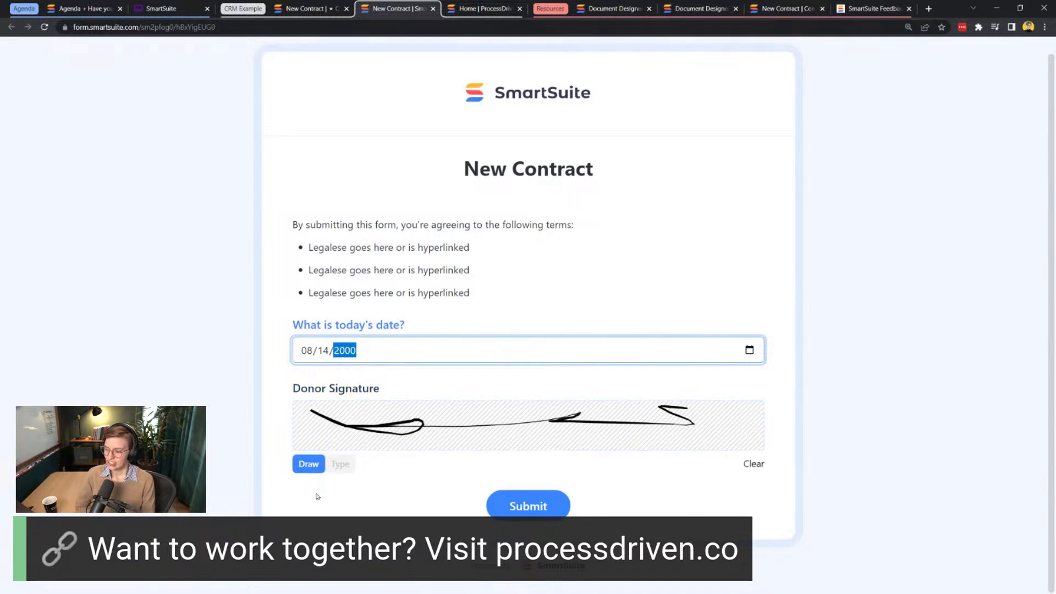
click(503, 505)
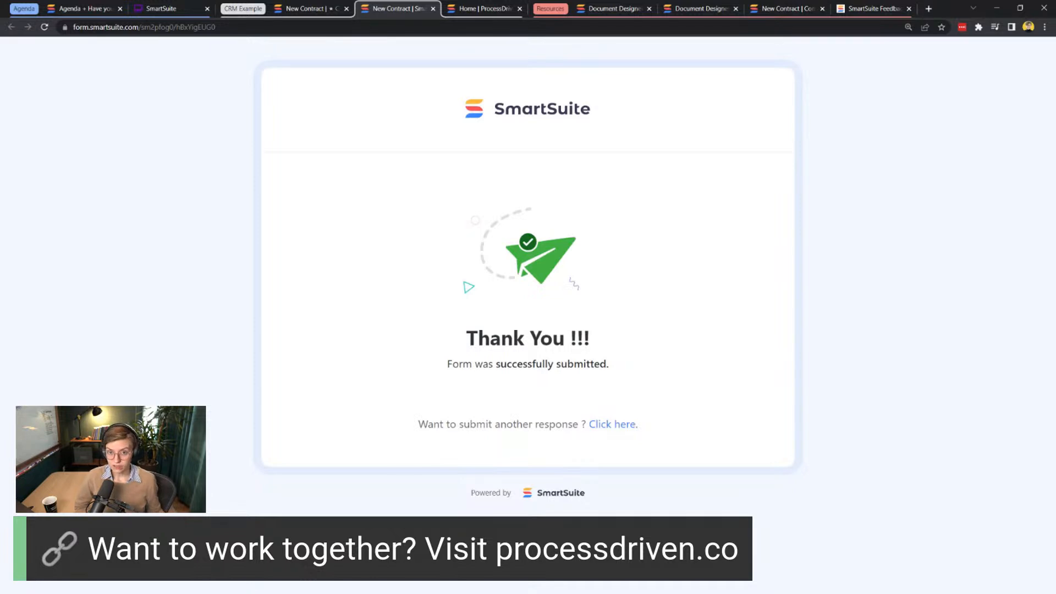
- Return to the New Contract form editor and add the help text "Just write today's" to the date question
click(318, 7)
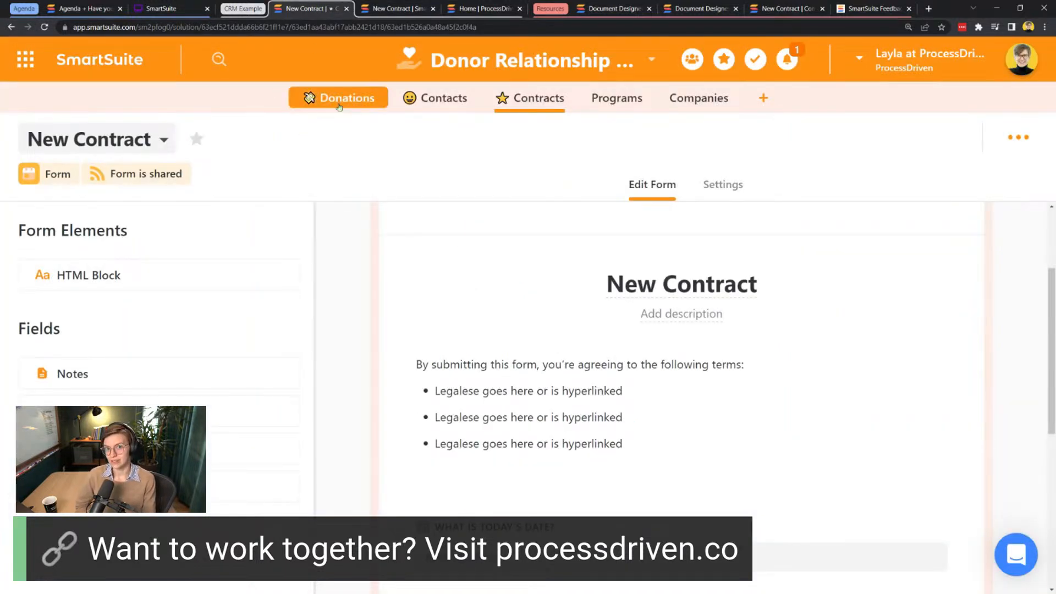
scroll(512, 264, down, 5)
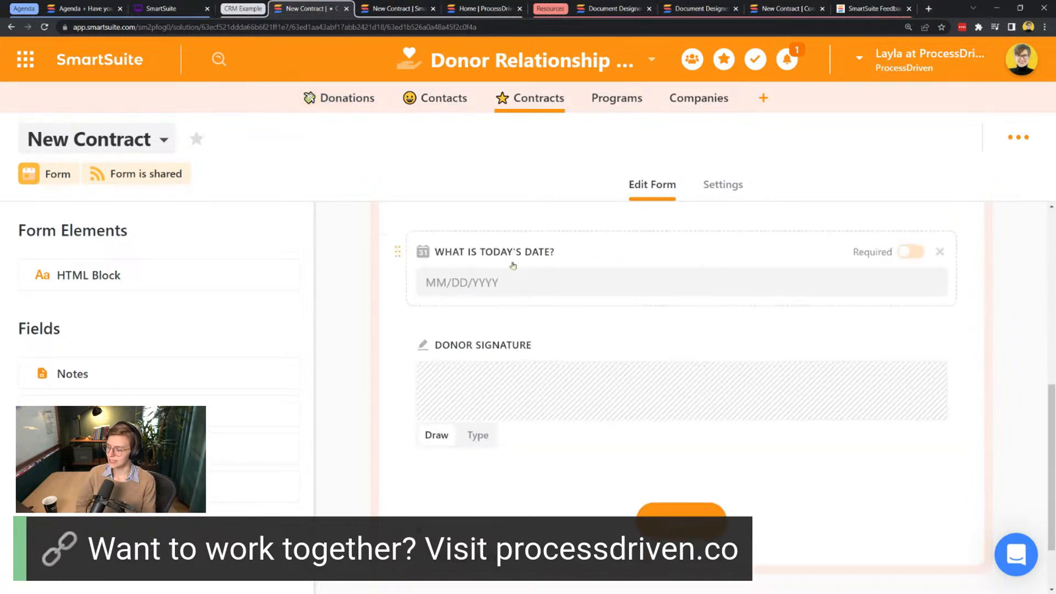
scroll(493, 504, up, 6)
scroll(534, 498, down, 5)
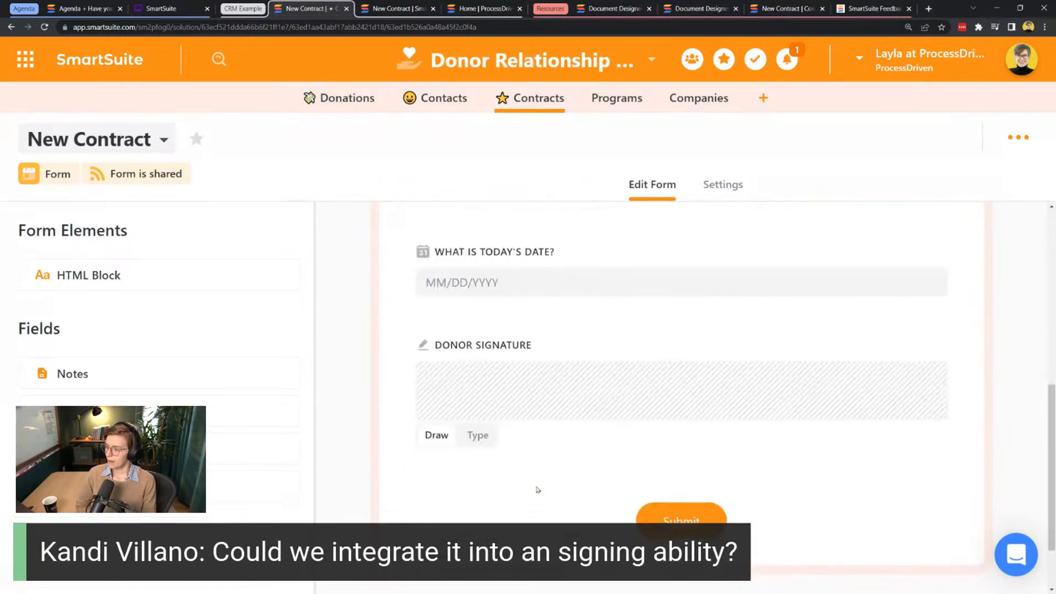
click(466, 252)
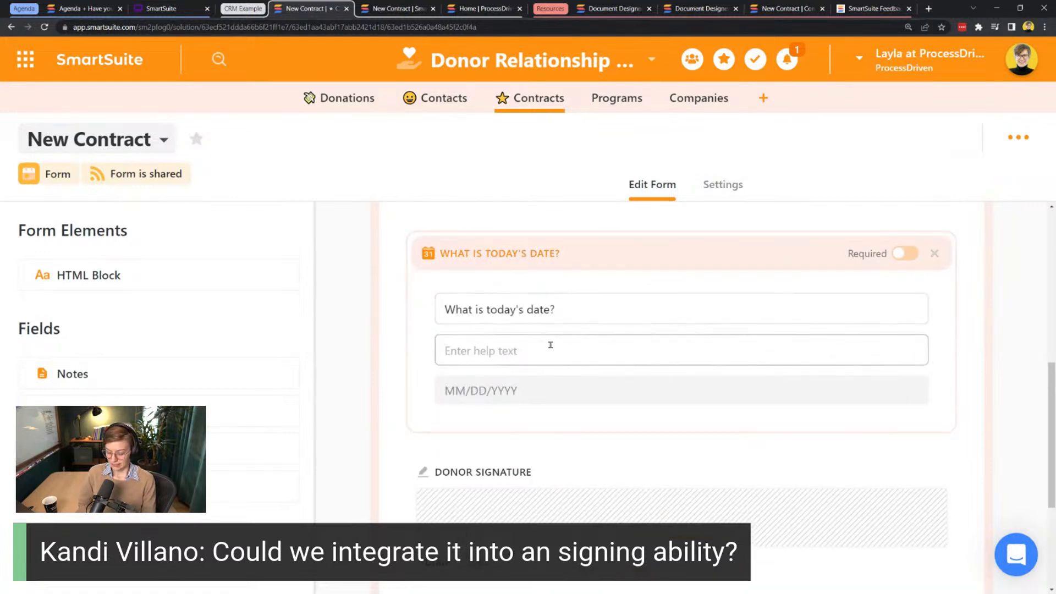
text(Just write today's)
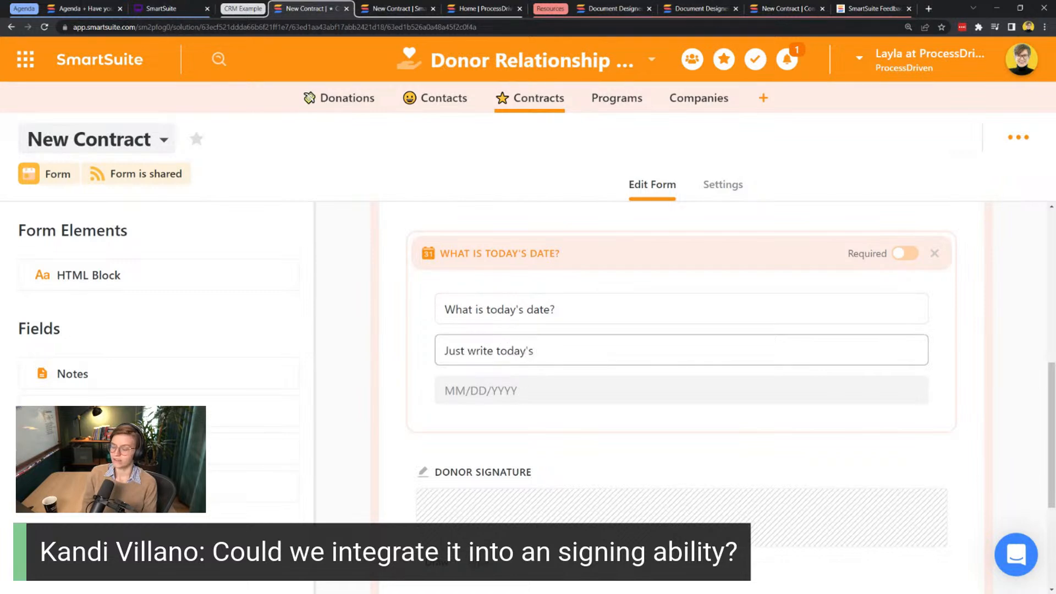
click(360, 304)
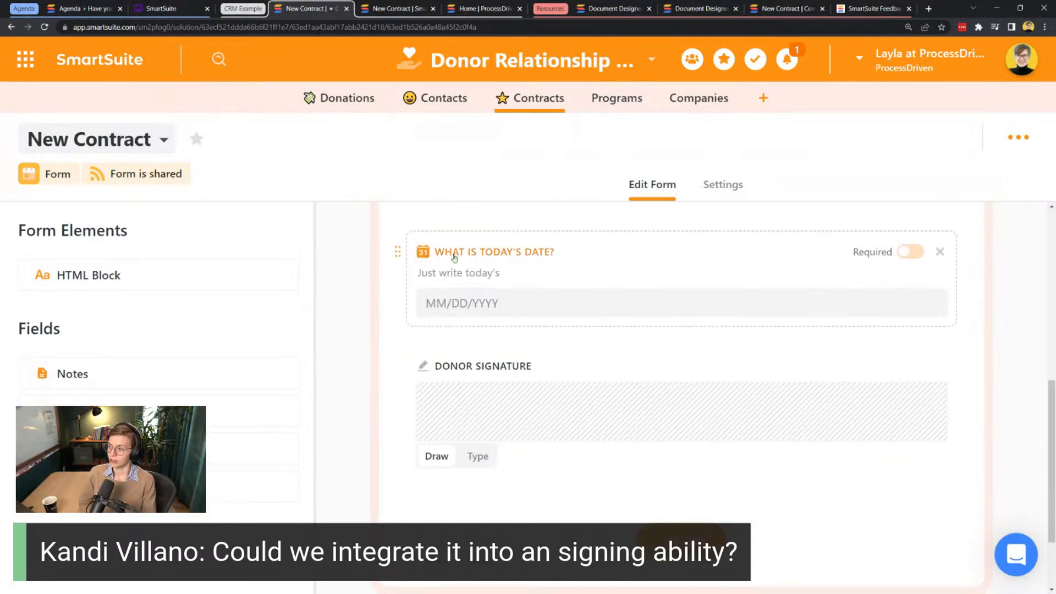
- Reopen the date question's settings to review its label and help text, and close them
click(429, 256)
triple_click(575, 306)
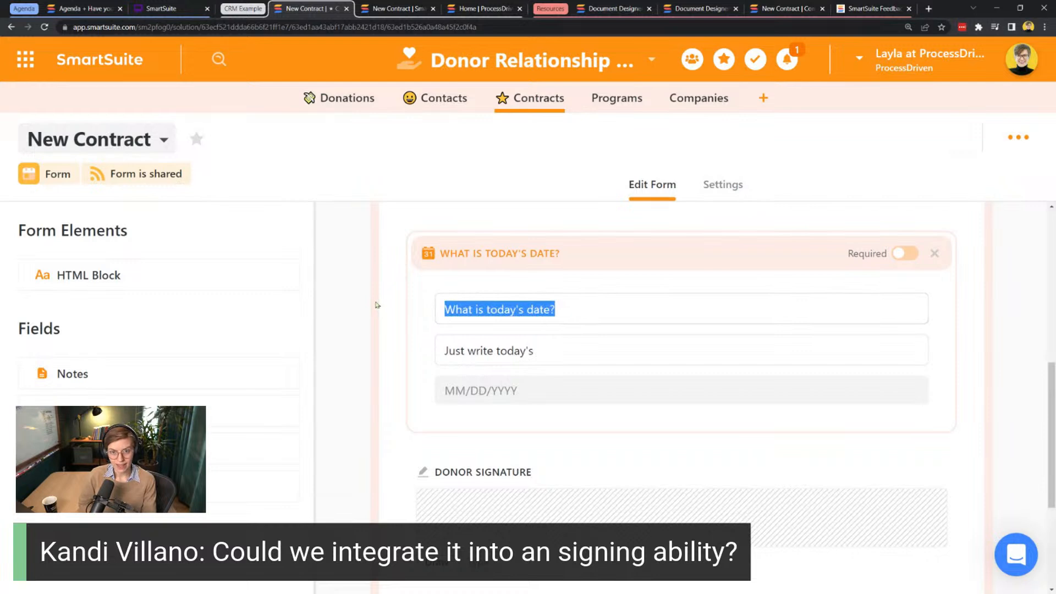
key(Tab)
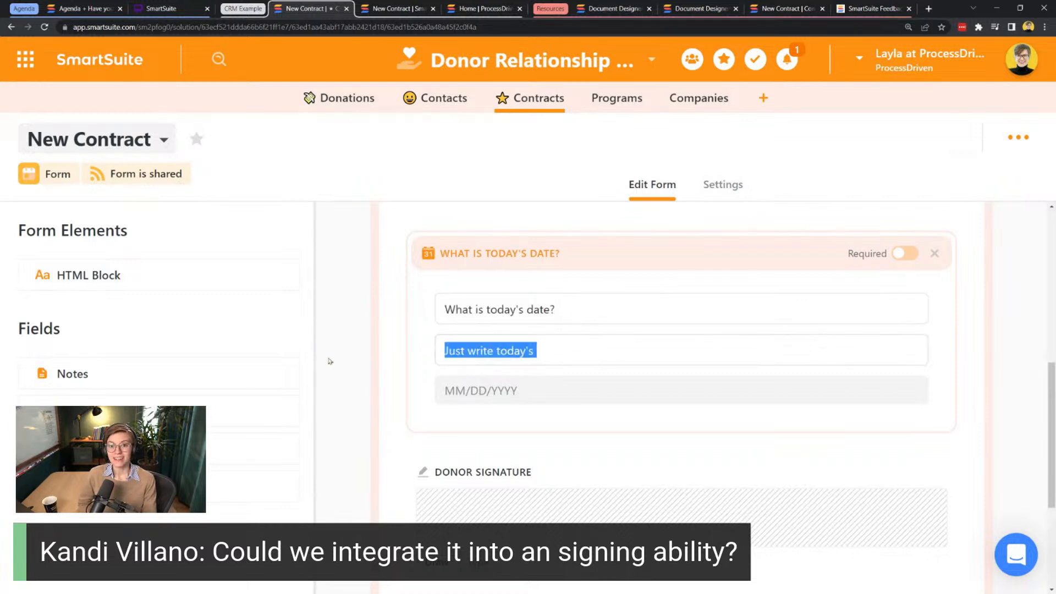
click(490, 354)
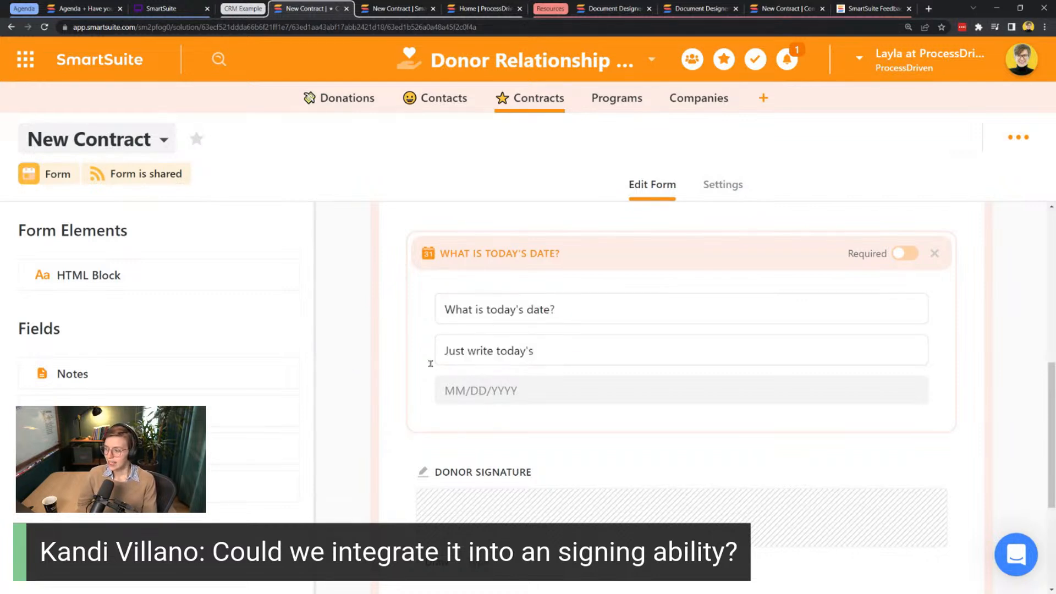
click(462, 383)
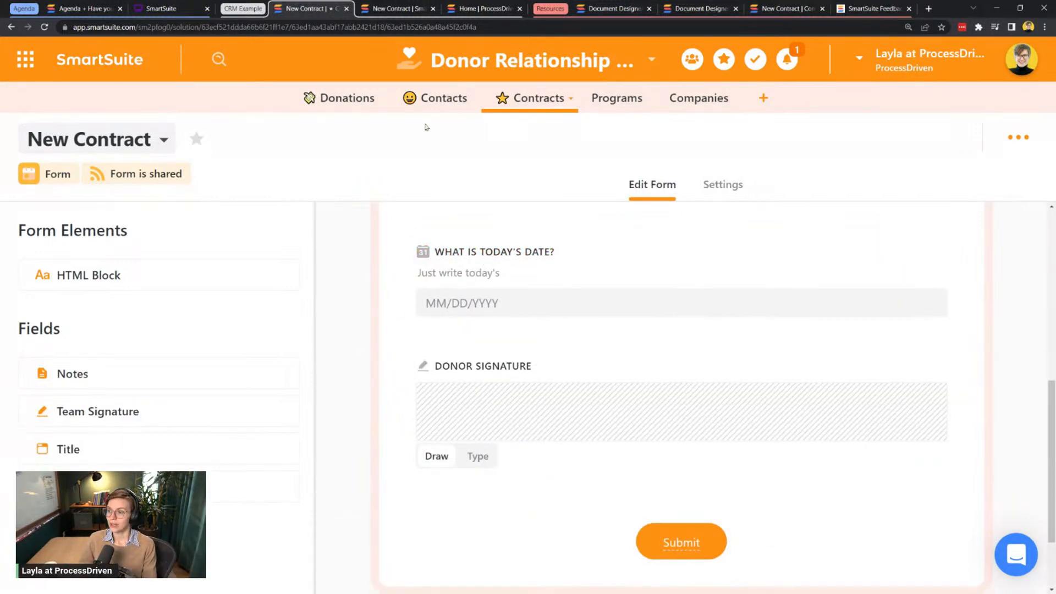
- Switch to the All Contracts view, open the submitted untitled record, and examine its donor signature, contract date and notes
click(163, 140)
click(121, 252)
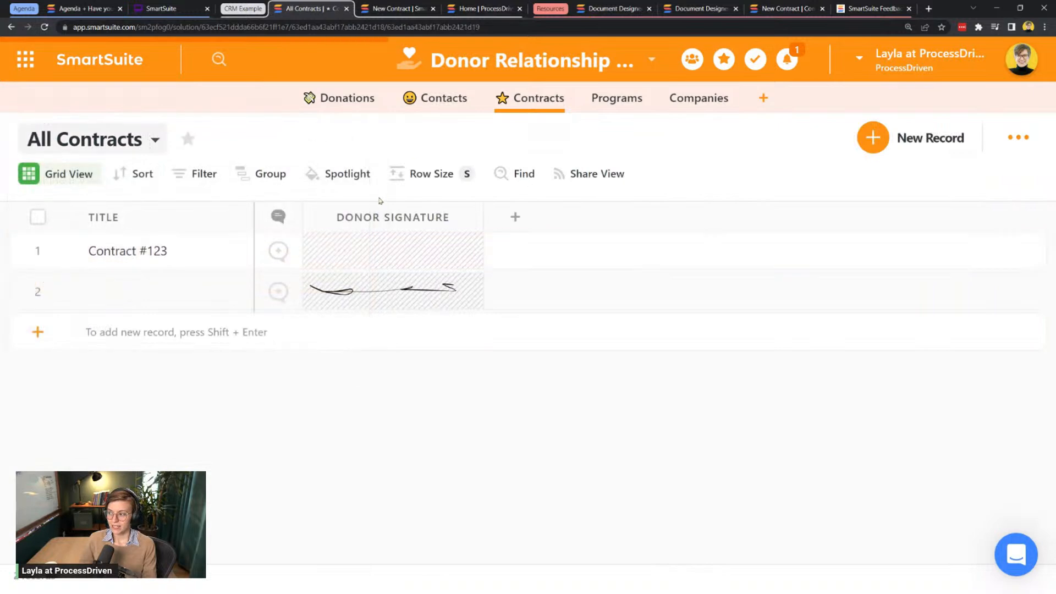
click(57, 293)
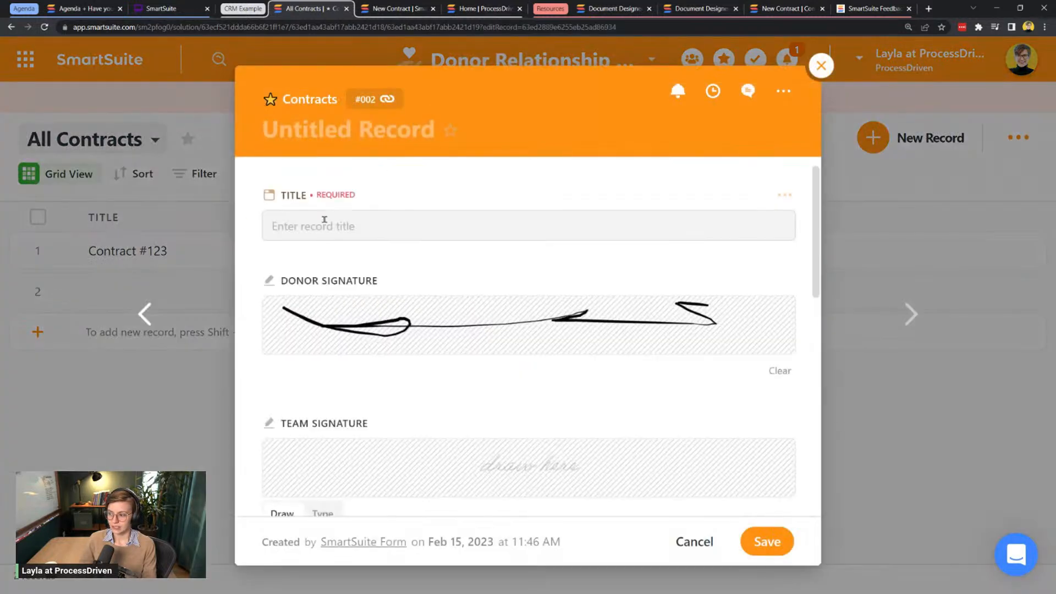
scroll(432, 331, down, 5)
scroll(420, 303, down, 3)
click(327, 317)
scroll(328, 317, up, 3)
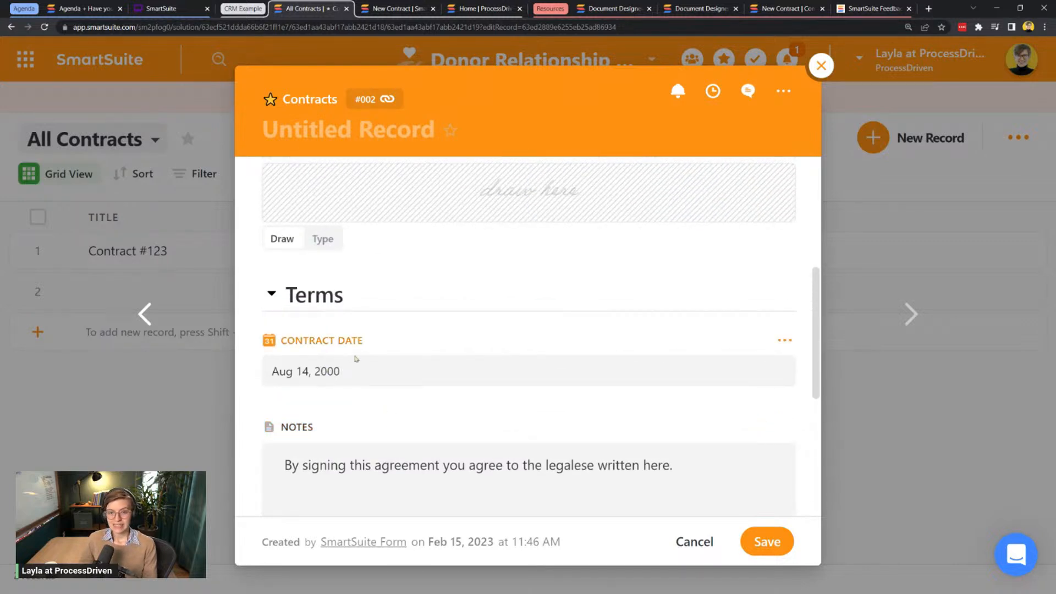
- Try the Compact display format on the Contract Date field, set it back to Standard, and update the field
click(785, 340)
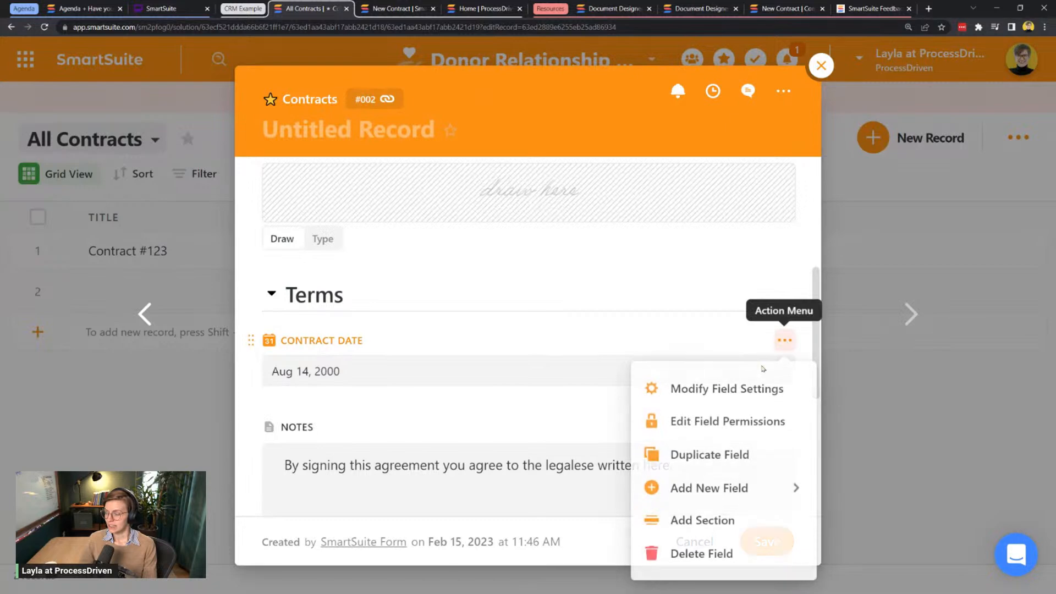
click(721, 390)
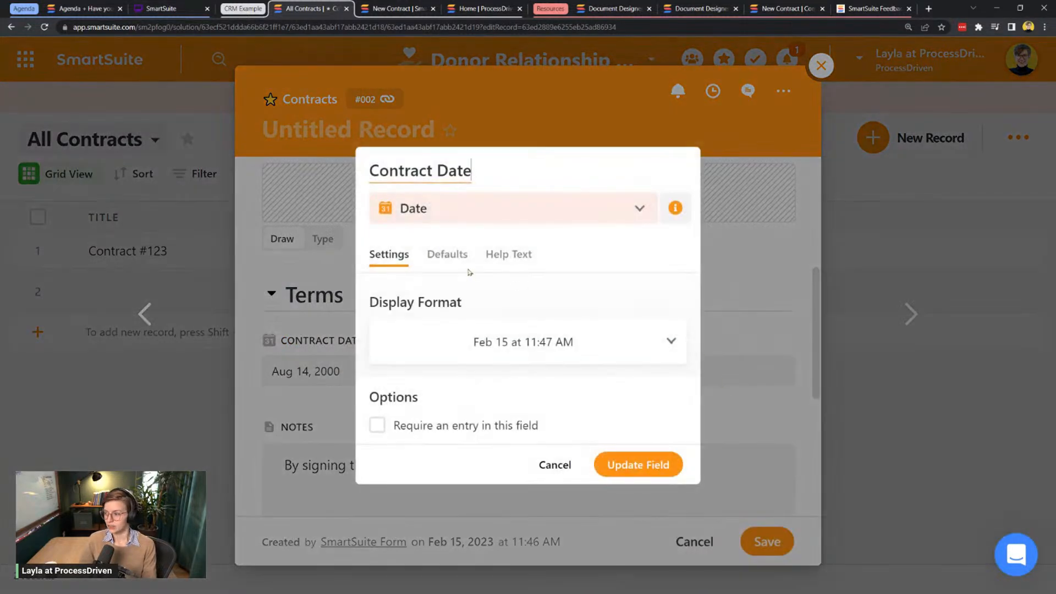
click(560, 349)
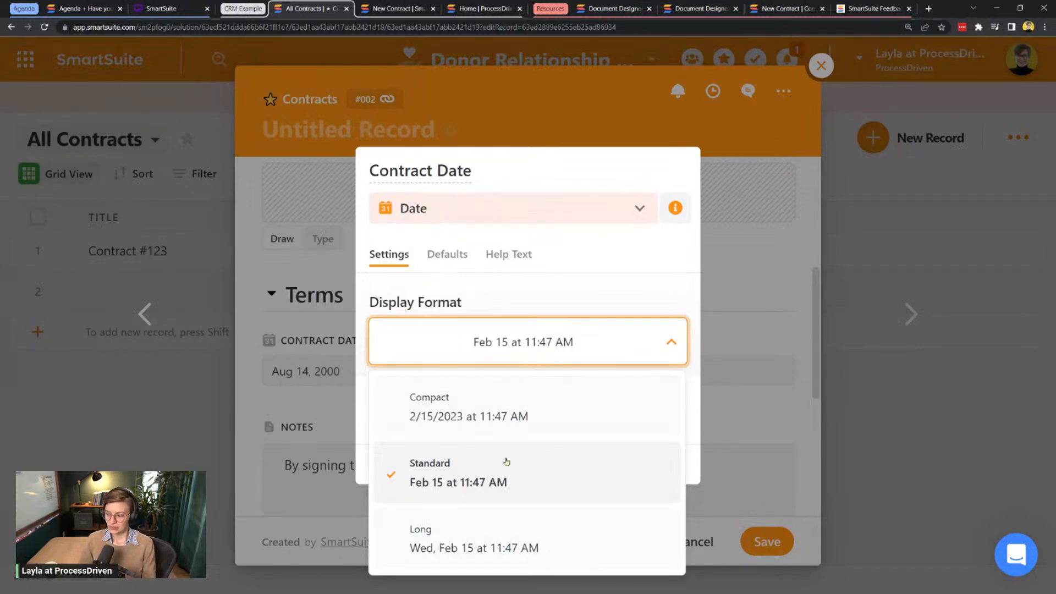
click(461, 422)
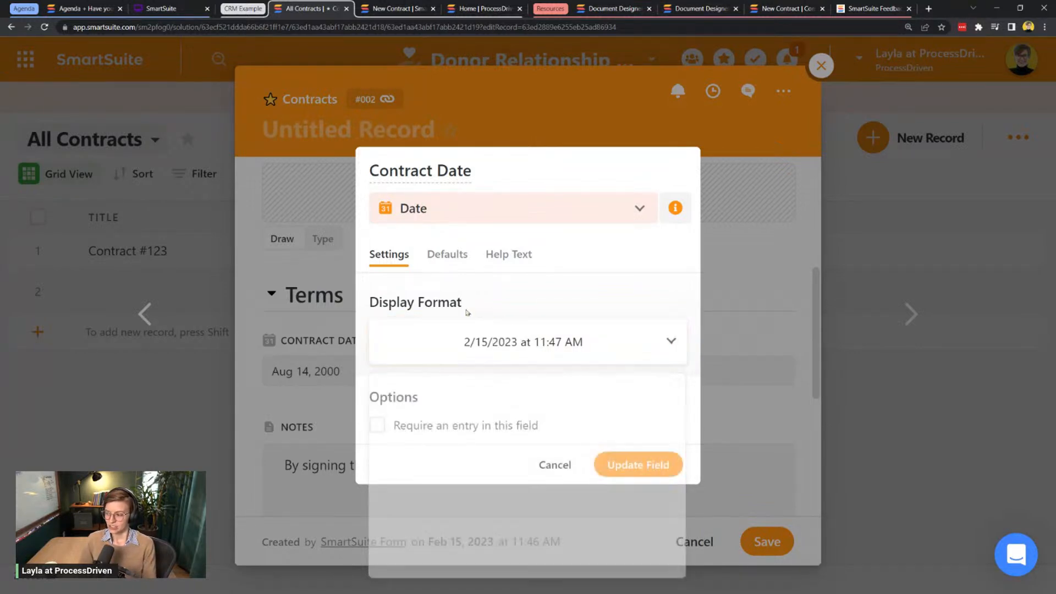
click(540, 327)
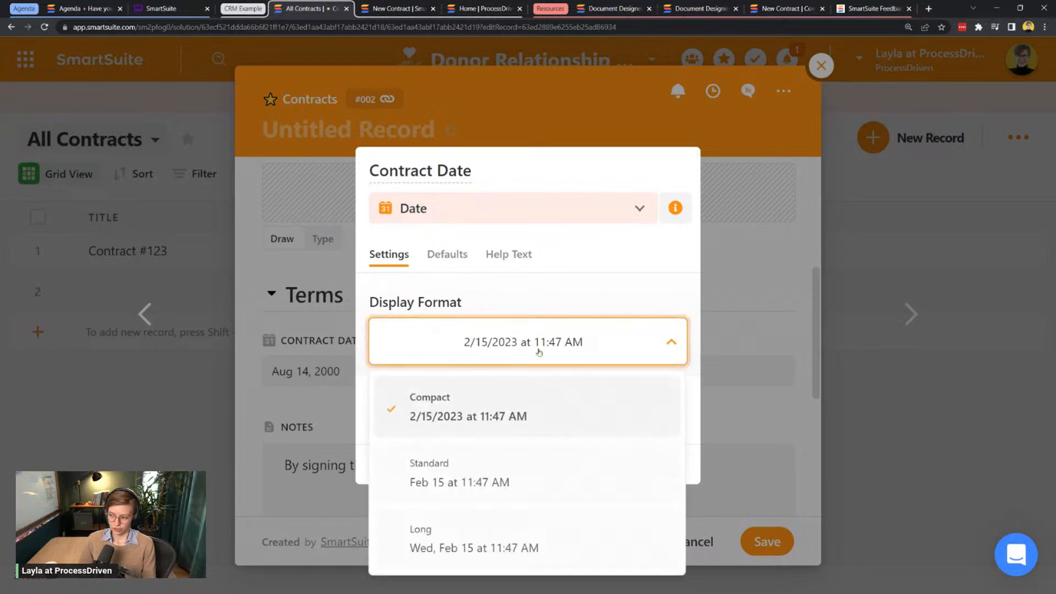
click(498, 474)
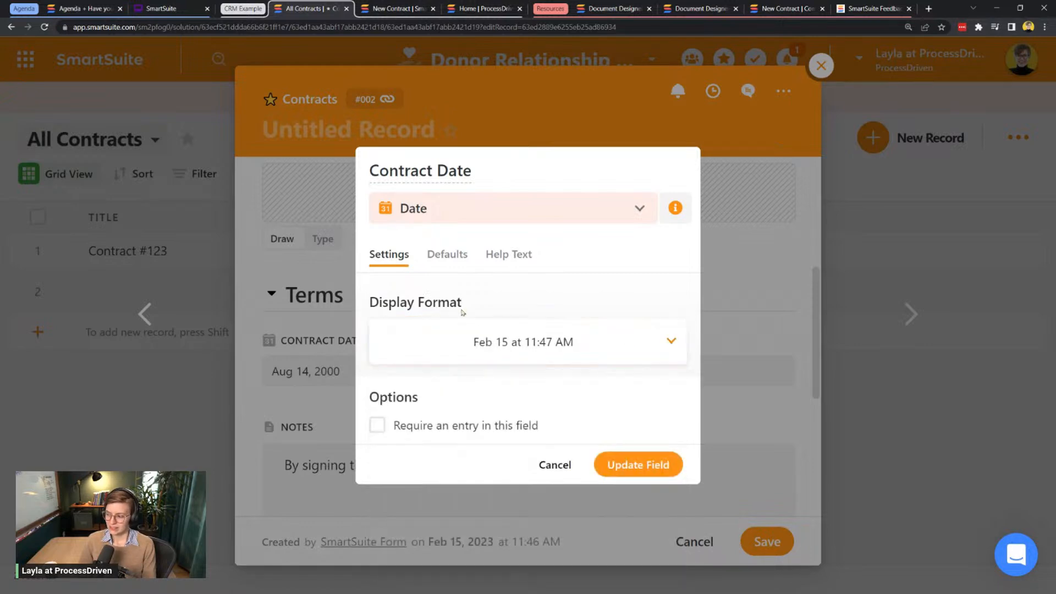
click(636, 463)
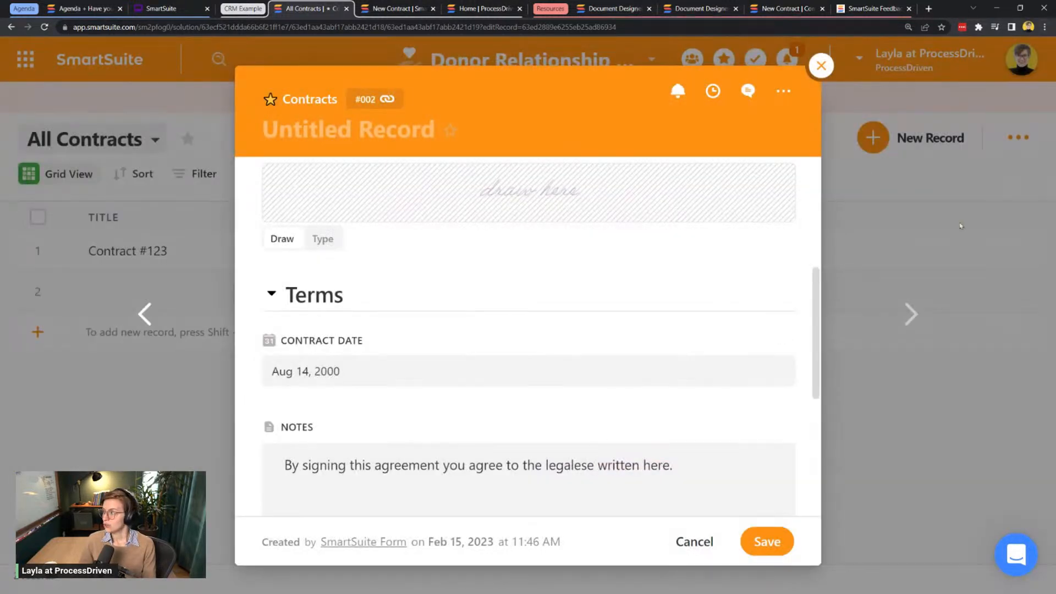
- Close the submitted contract record and reopen it briefly to view its signature fields
click(961, 226)
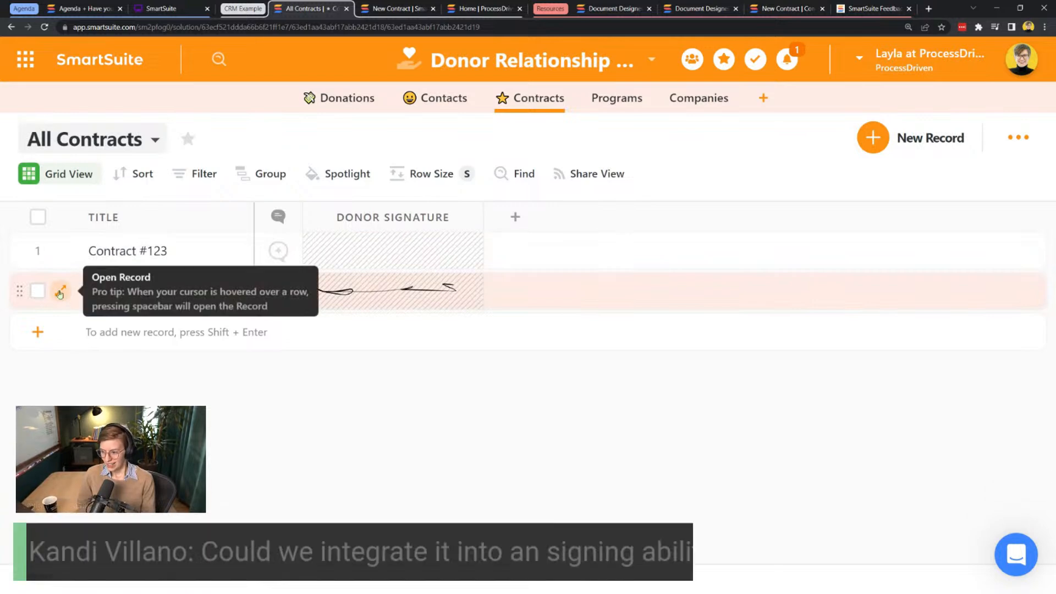
click(62, 292)
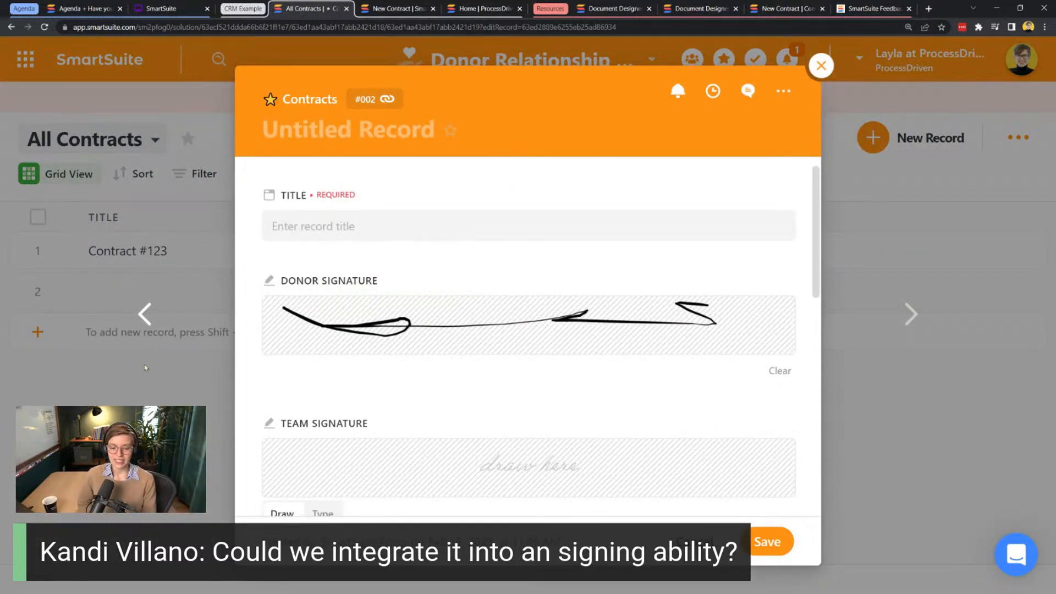
click(146, 367)
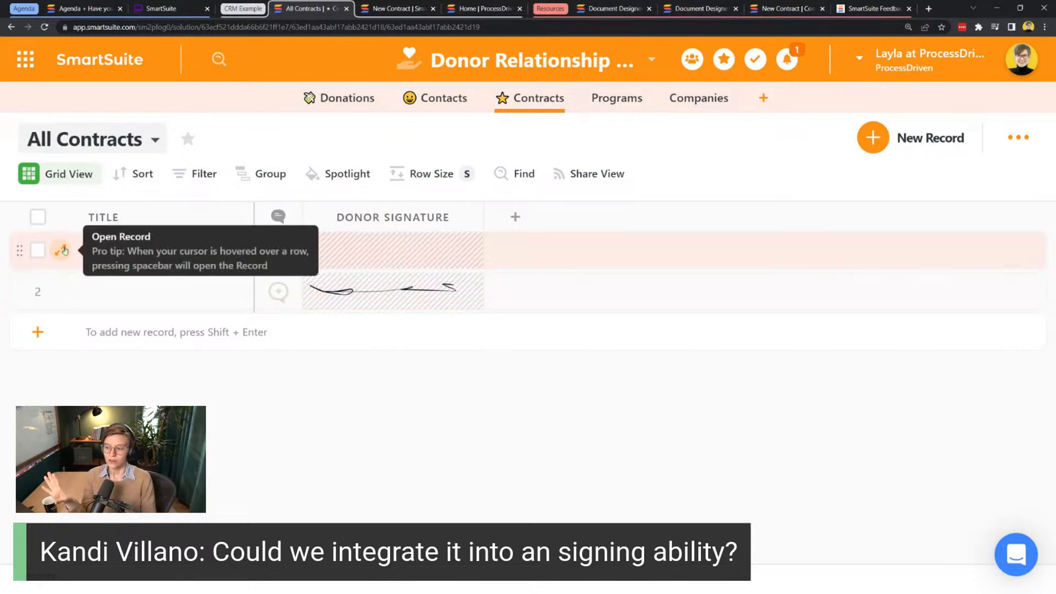
- Open the Contract #123 record and try adding a new Signature field after the Donor Signature field
click(61, 250)
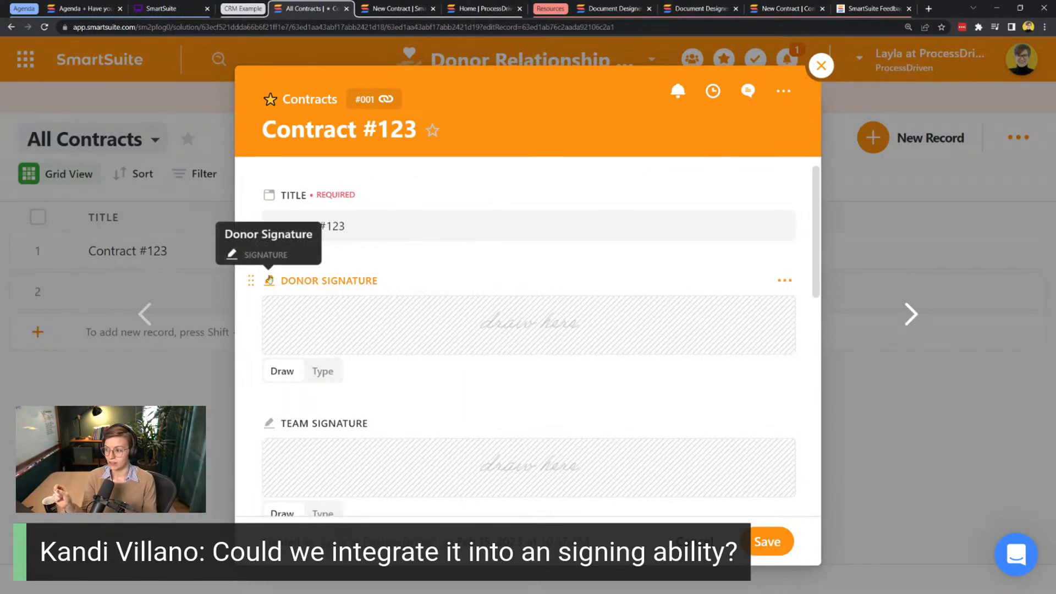
click(785, 281)
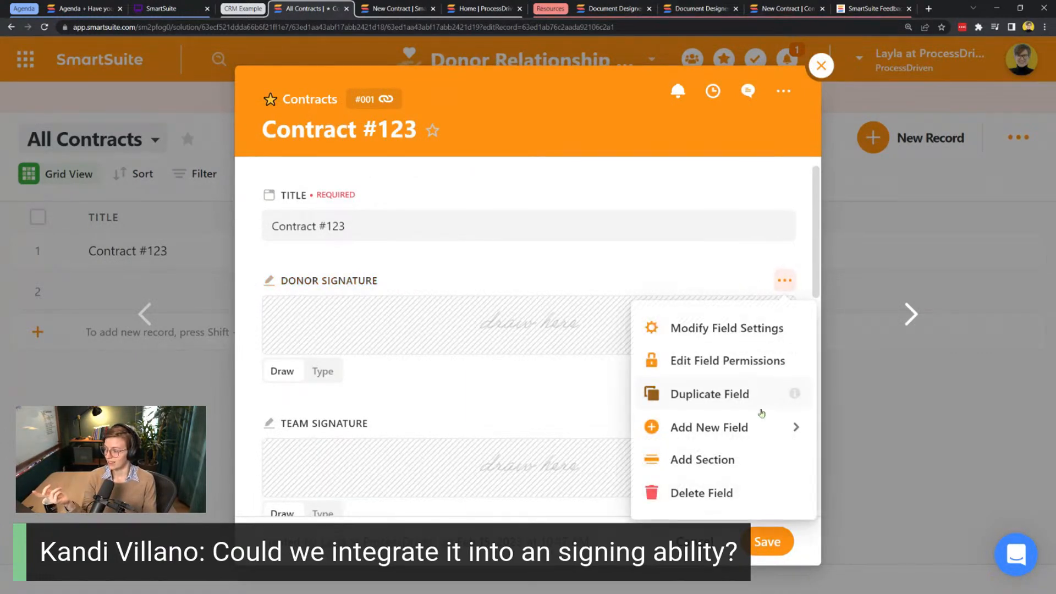
mouse_move(778, 427)
text(signatu)
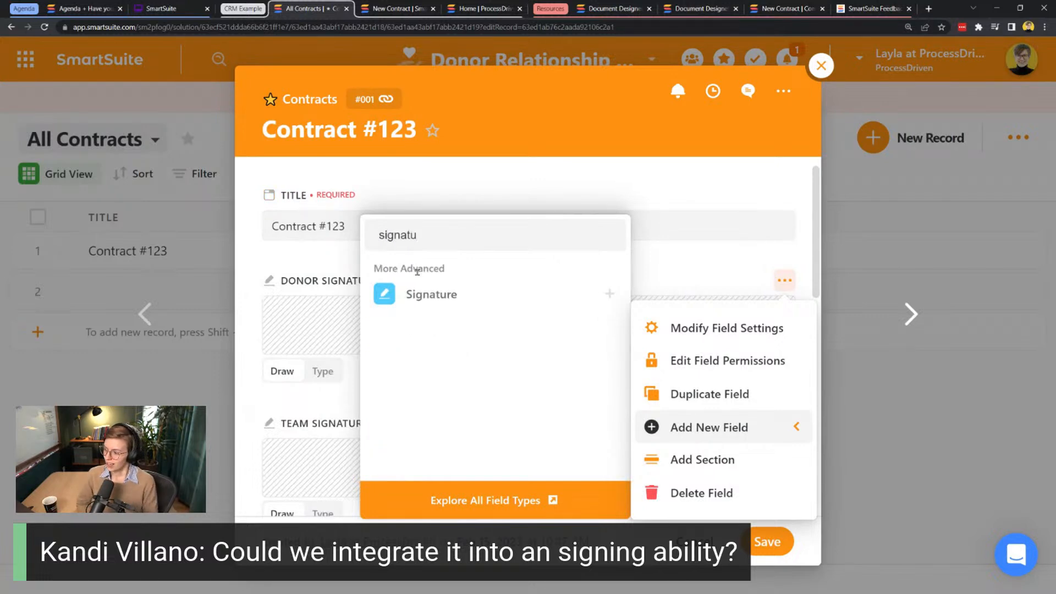
click(431, 294)
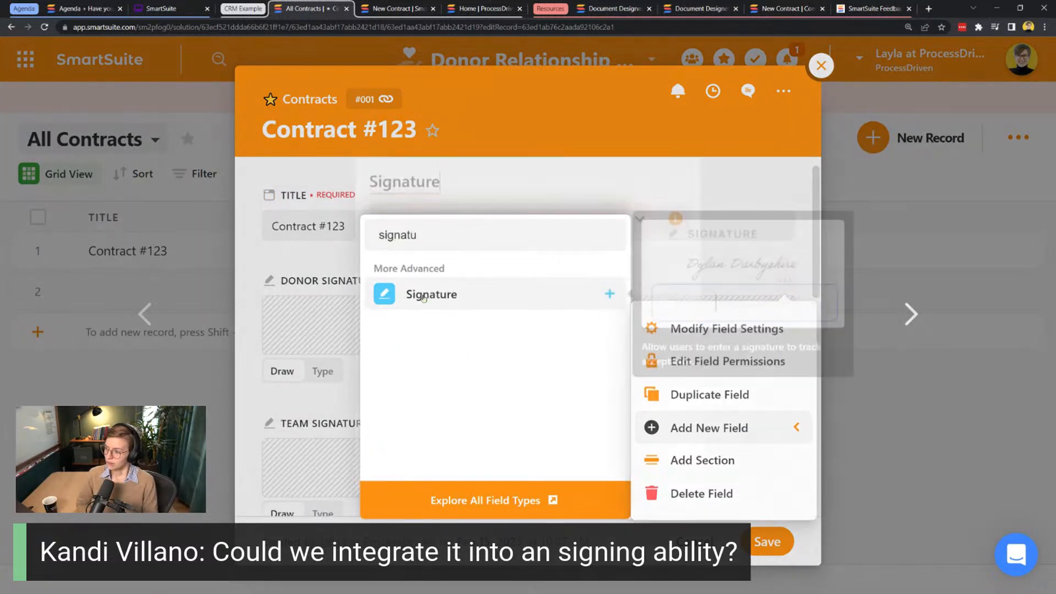
click(563, 466)
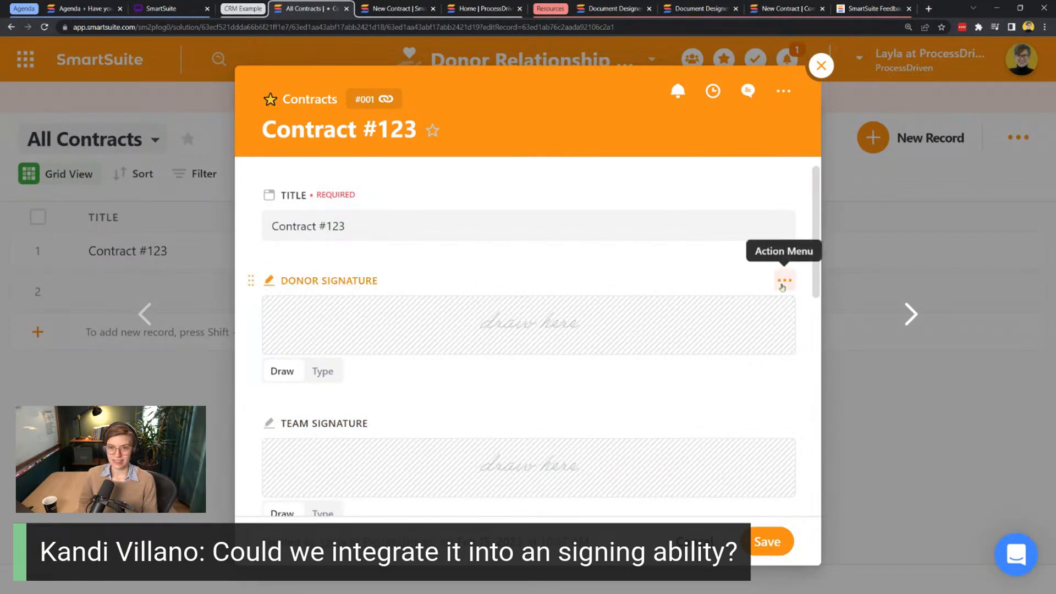
- Examine the view and edit permissions of the Donor Signature field, and close the record without changing them
click(783, 284)
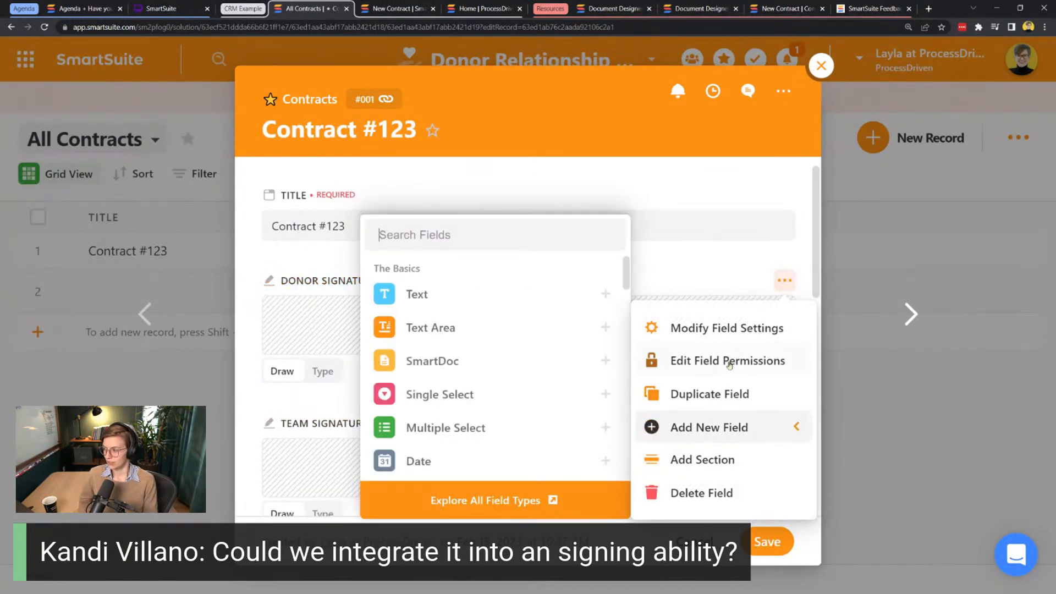
click(729, 363)
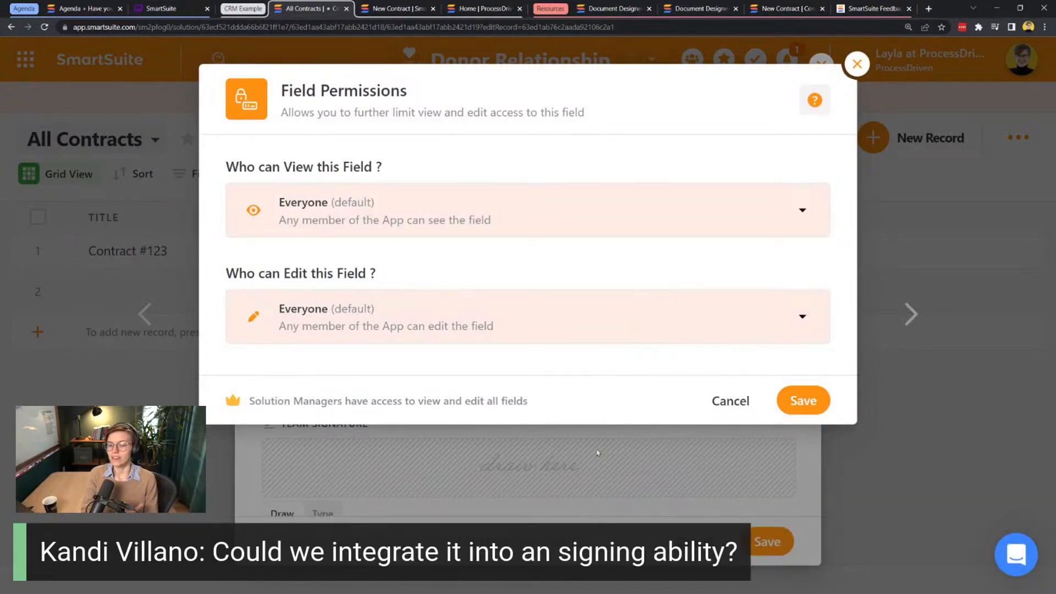
click(858, 64)
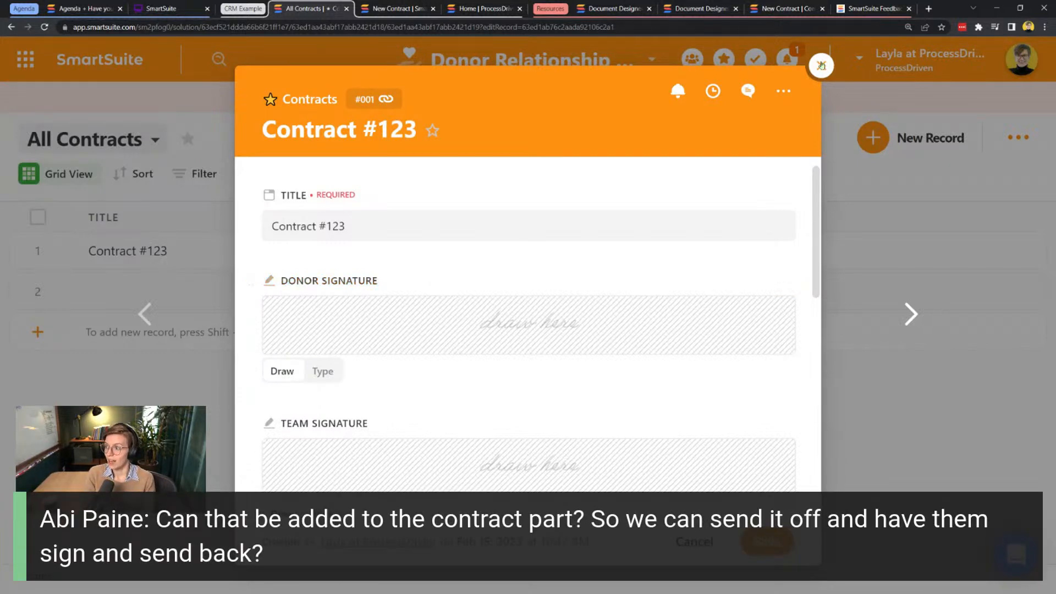
click(821, 65)
- Switch back to the New Contract form view and look over its agreement terms and date question
click(128, 137)
click(62, 279)
scroll(672, 359, down, 5)
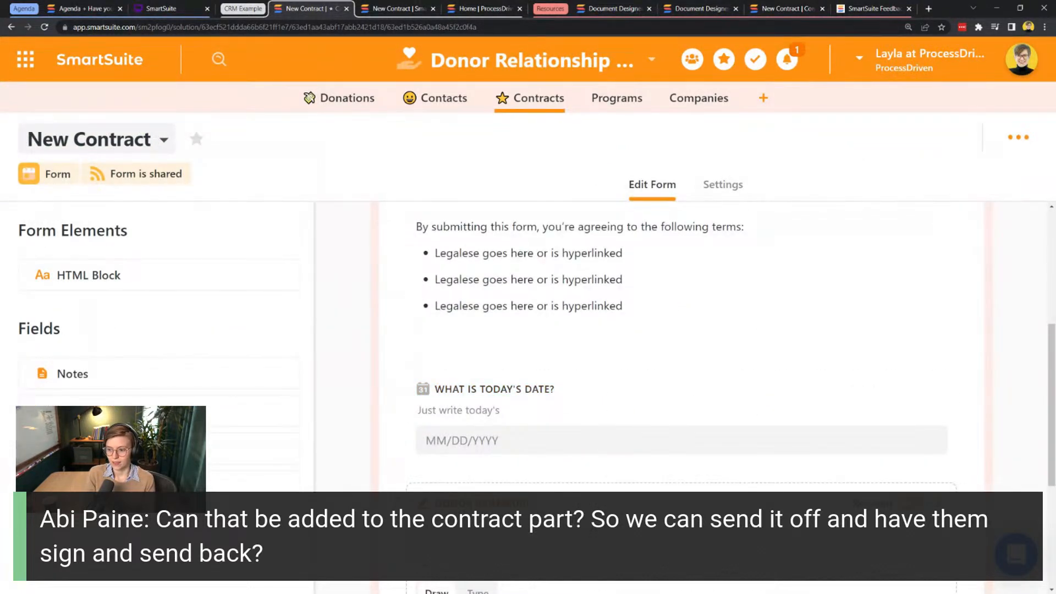
scroll(683, 385, up, 5)
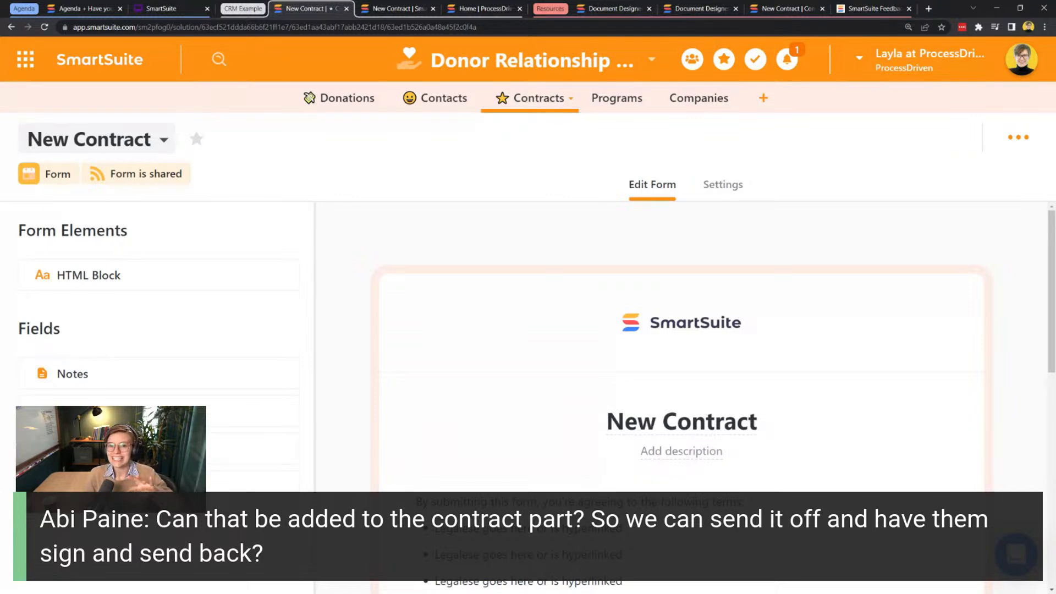
double_click(547, 103)
click(530, 95)
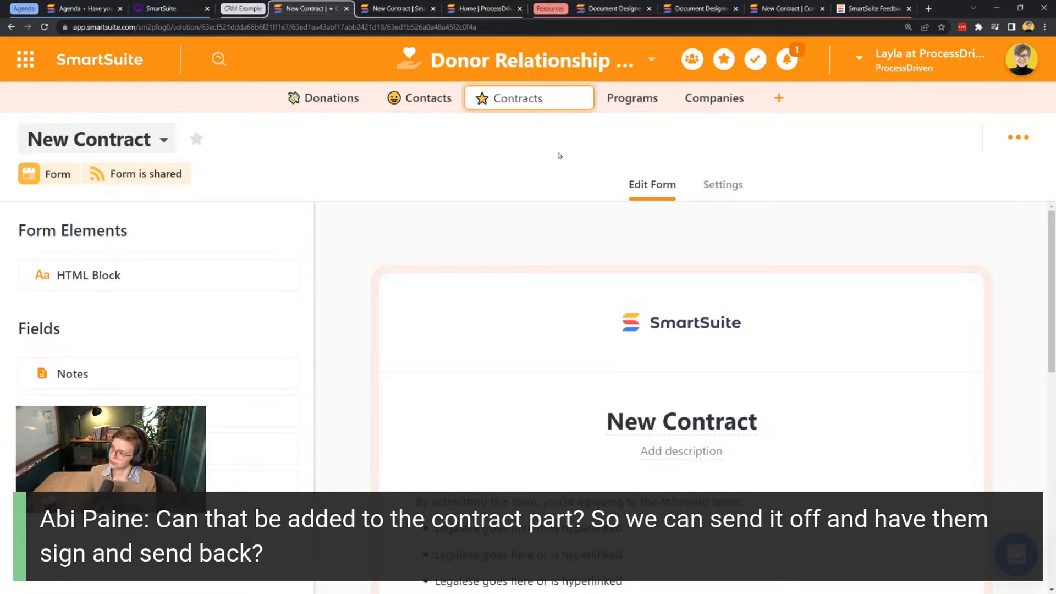
click(550, 175)
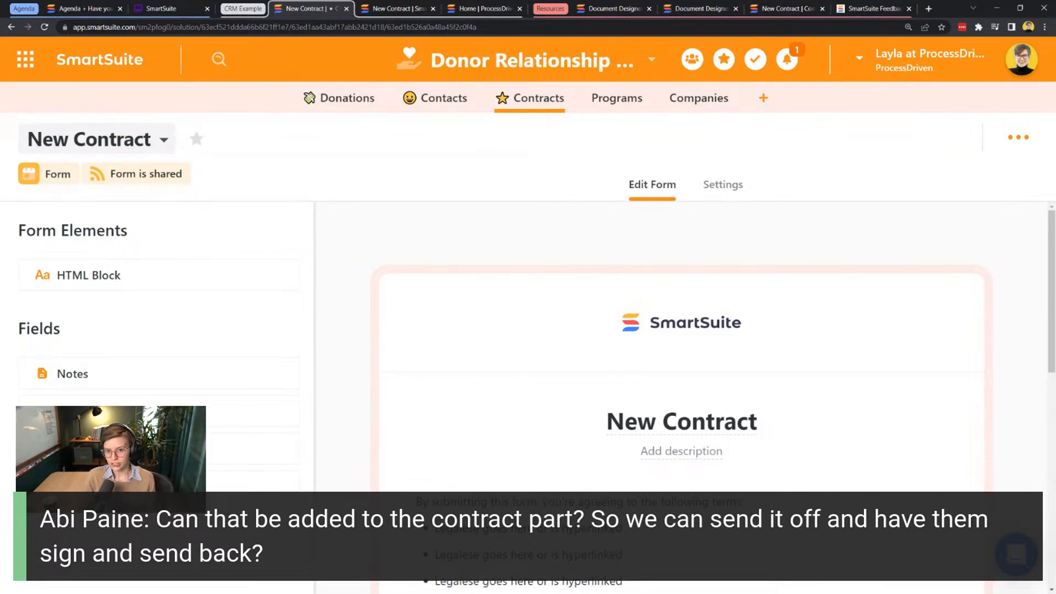
- Switch to the All Contracts view and add a Text Area field named Terms after the Donor Signature column
click(99, 148)
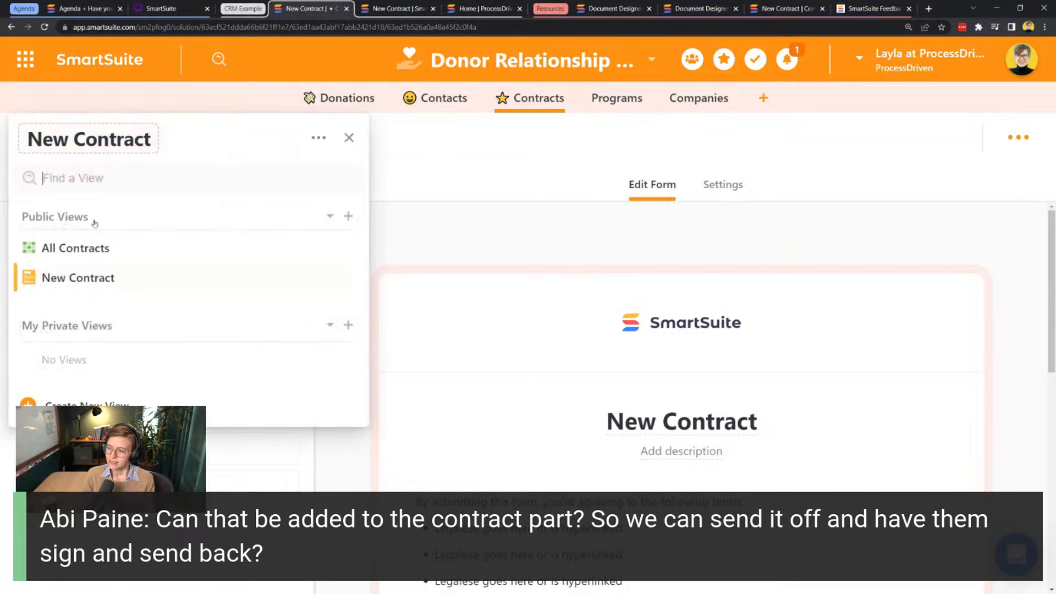
click(353, 242)
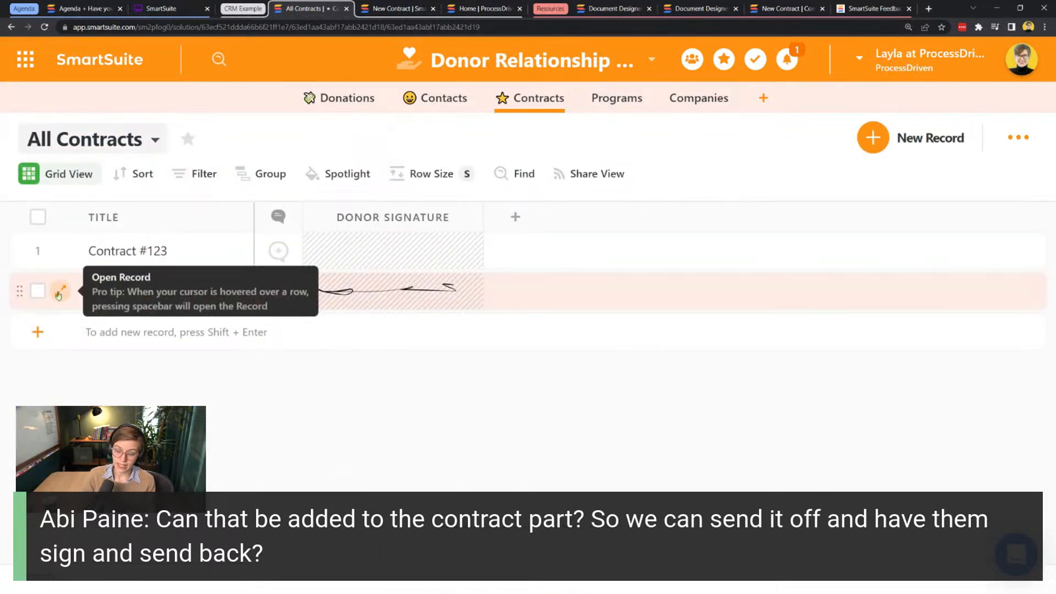
click(515, 216)
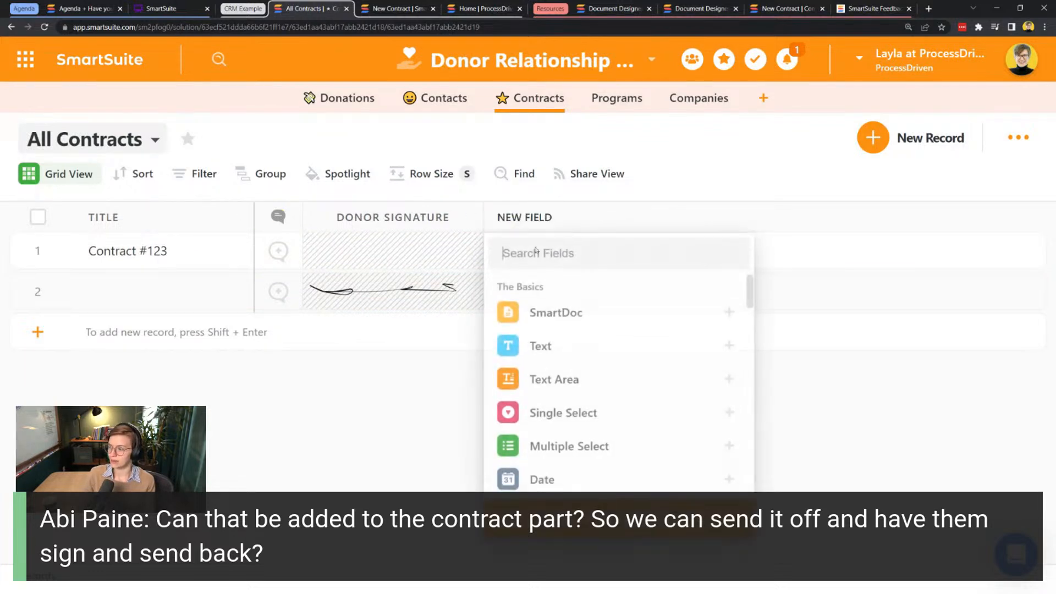
text(text)
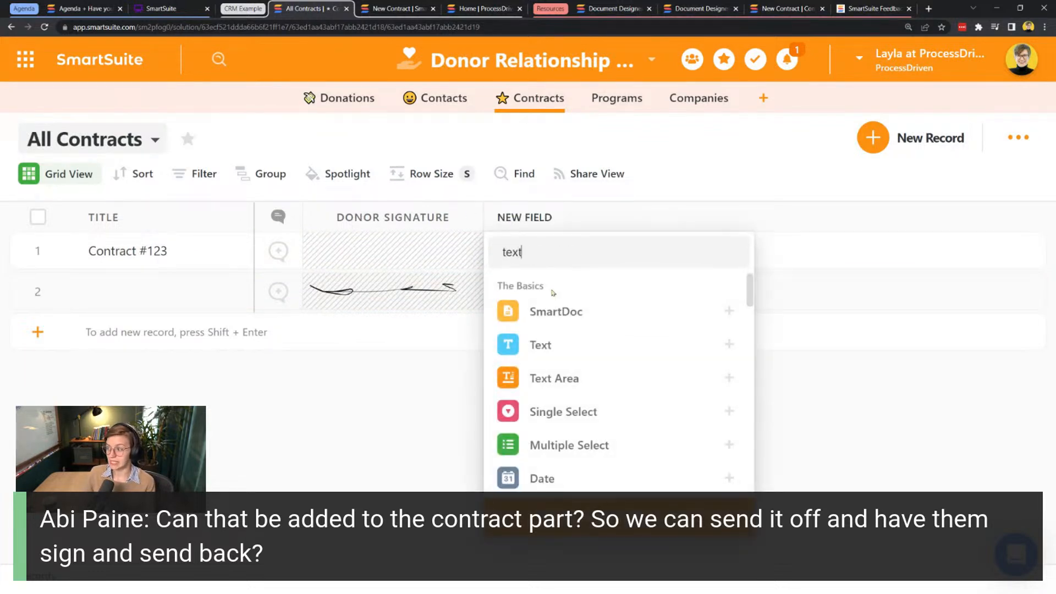
click(542, 391)
key(ctrl+a)
text(Terms)
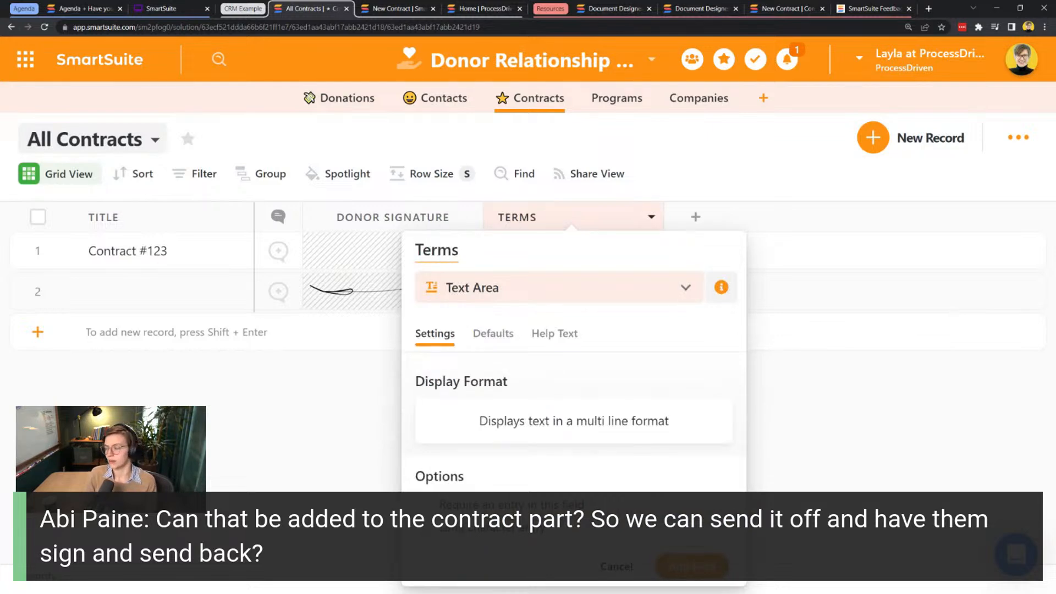
key(Return)
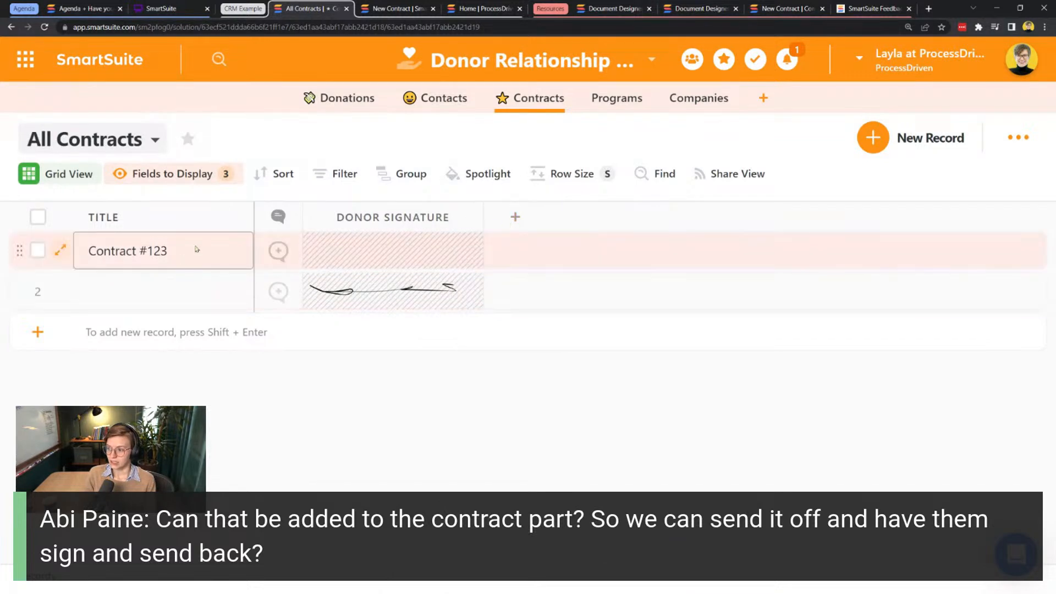
- Add a new contract record with an example title and enter placeholder text in its Terms field
double_click(128, 292)
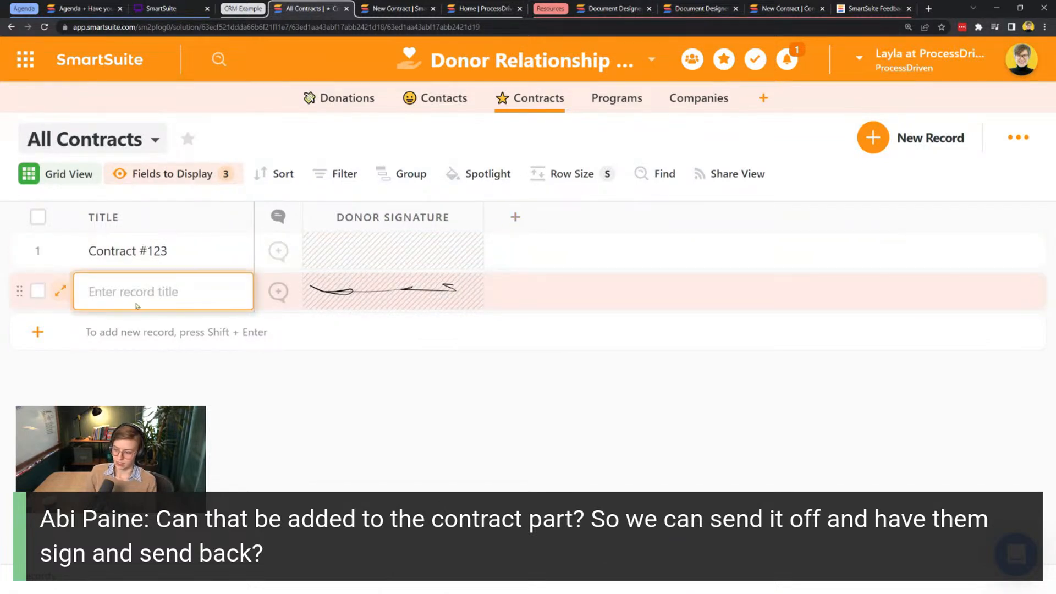
click(107, 332)
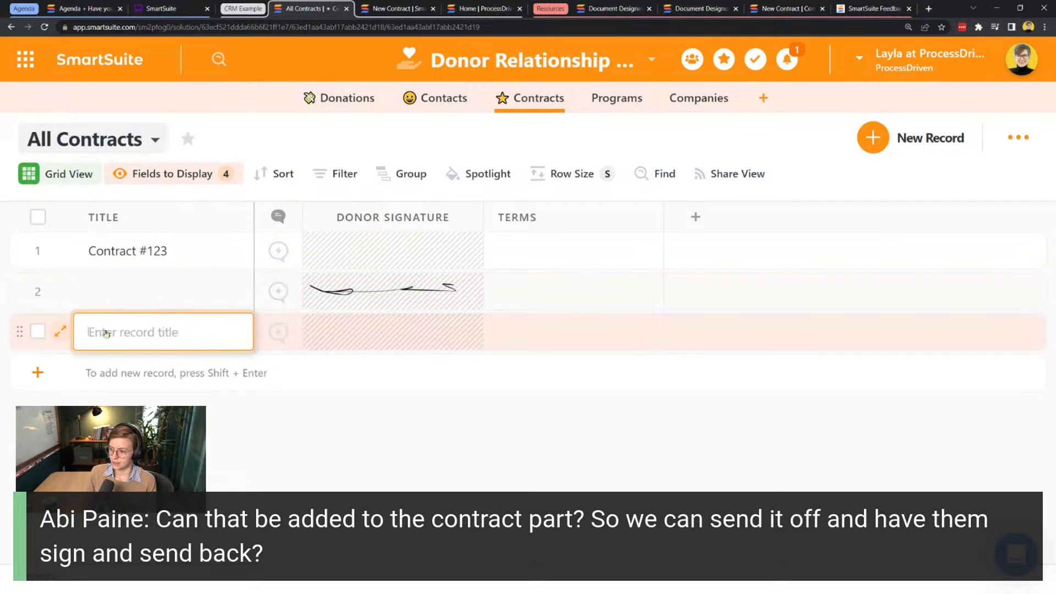
text(Example for Abi)
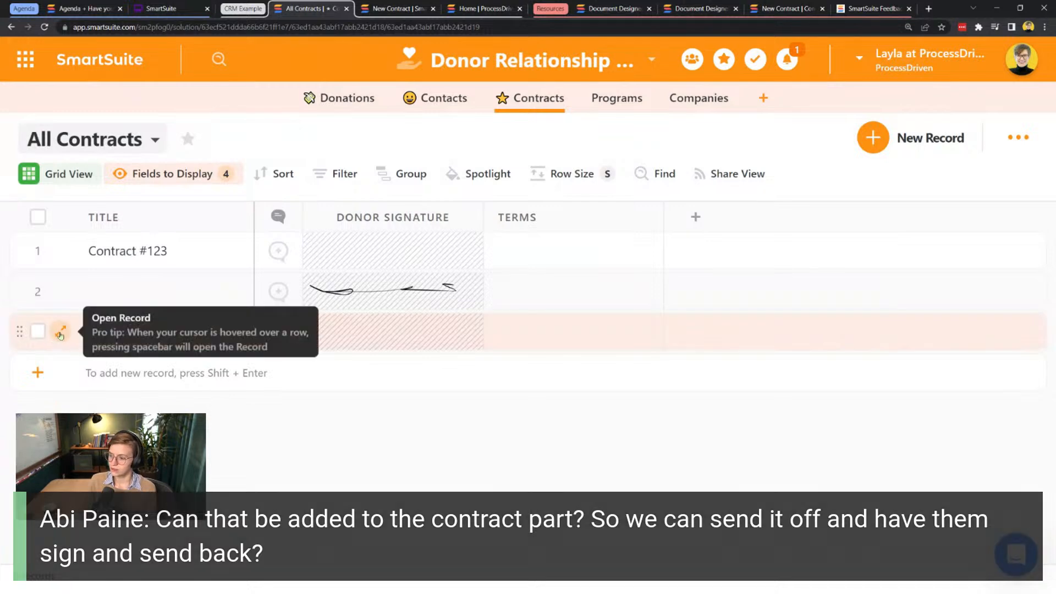
click(69, 332)
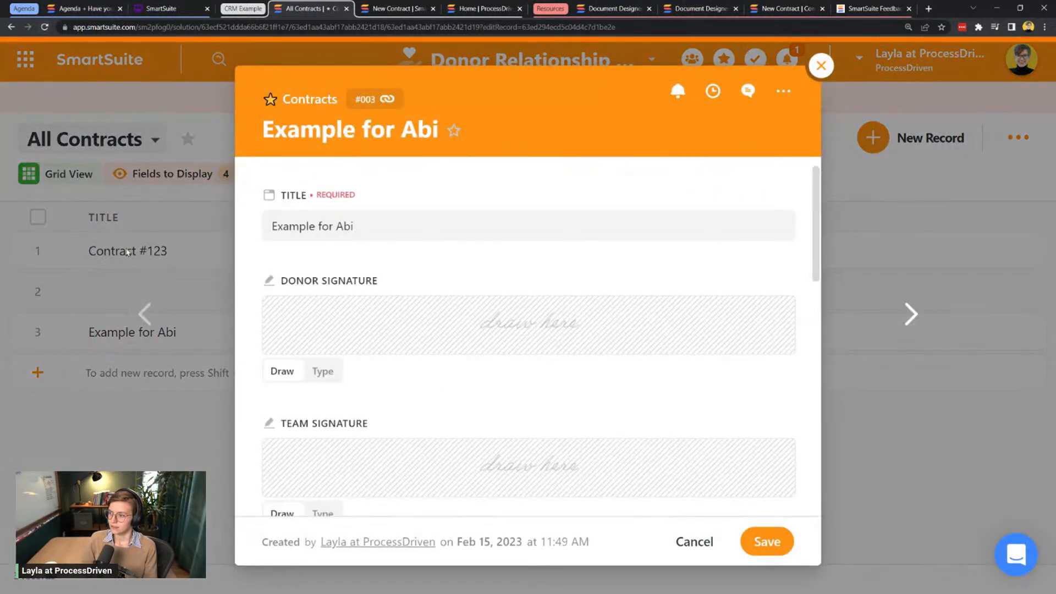
scroll(509, 396, down, 10)
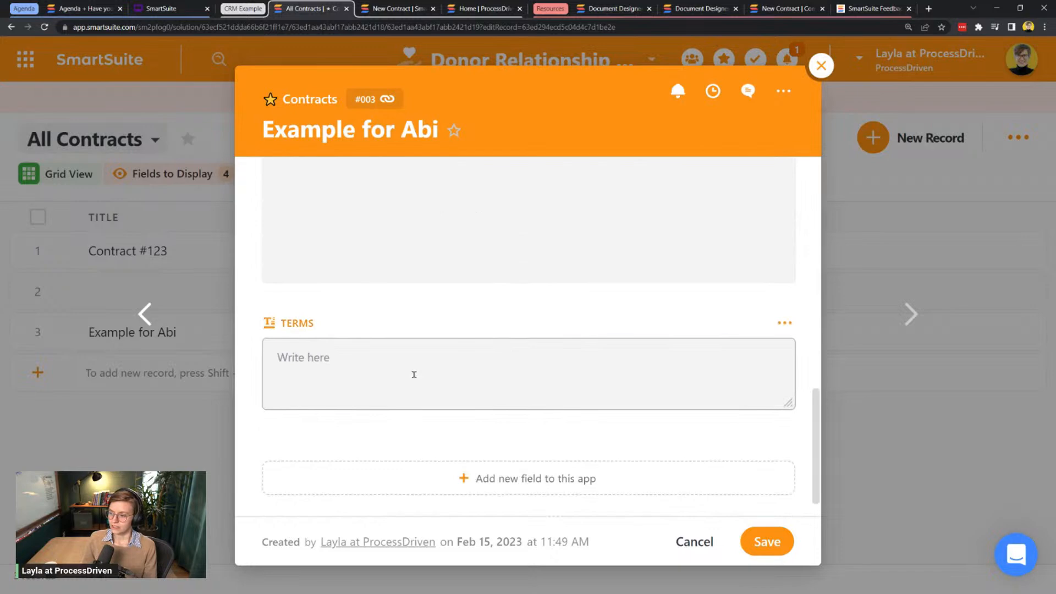
click(414, 374)
text(lkjlkjlkjlkjlkj)
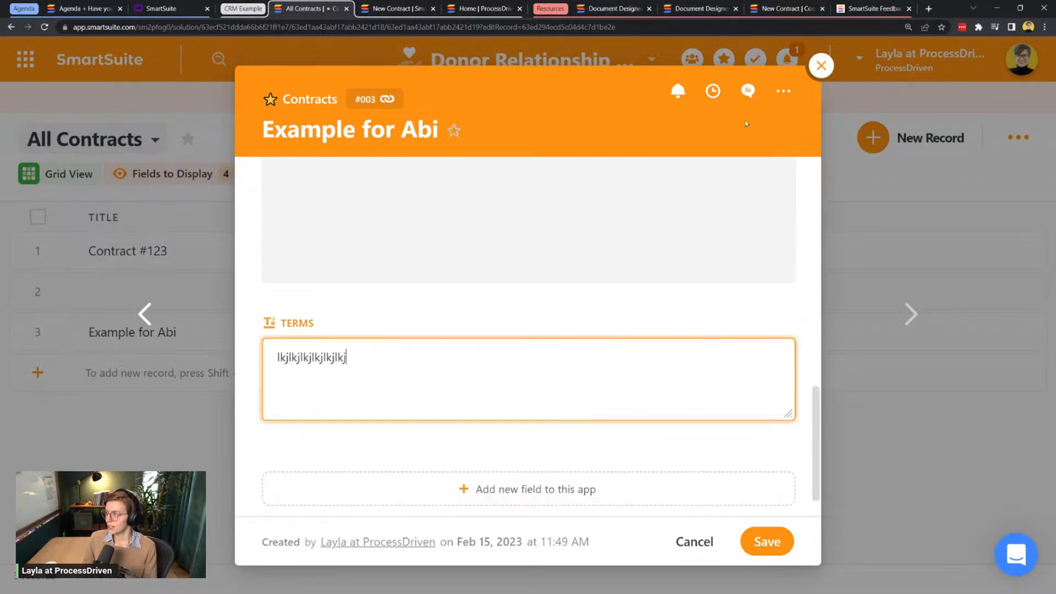
- Set up sharing the example record by email with a PDF file attachment and without a link to the record
click(778, 94)
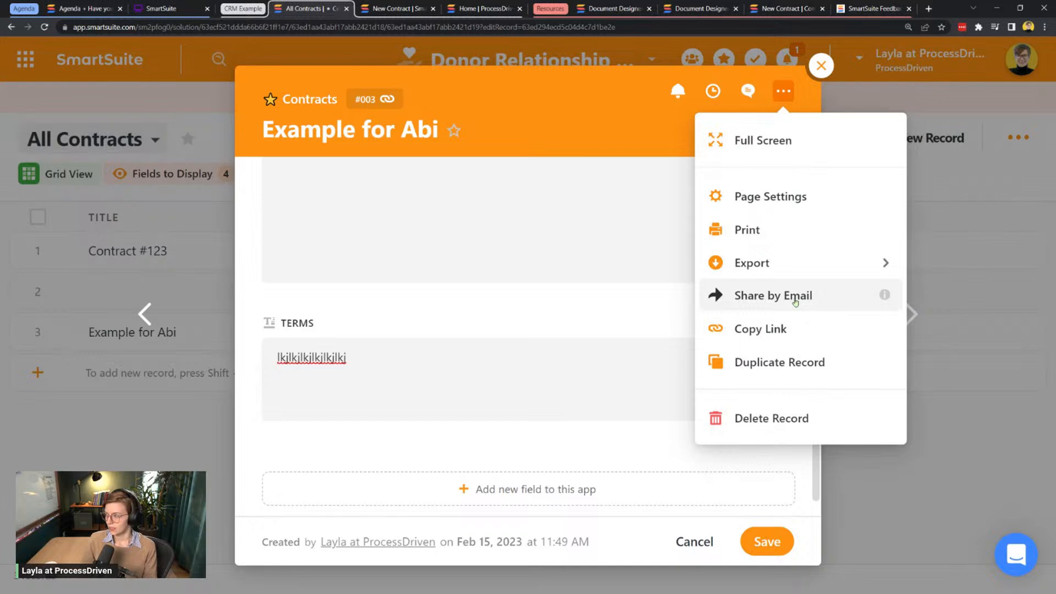
click(795, 302)
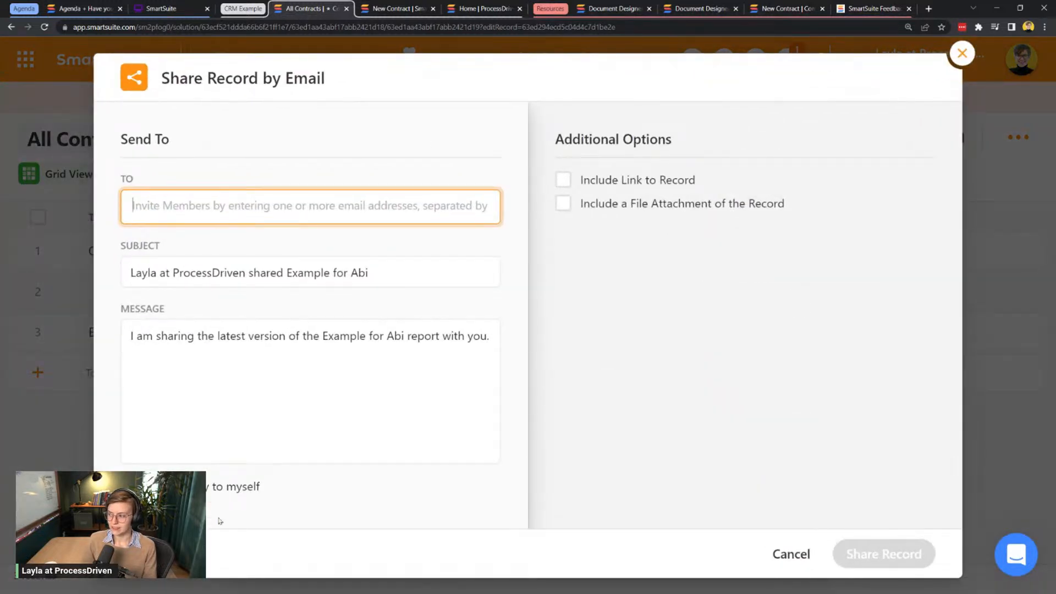
click(604, 186)
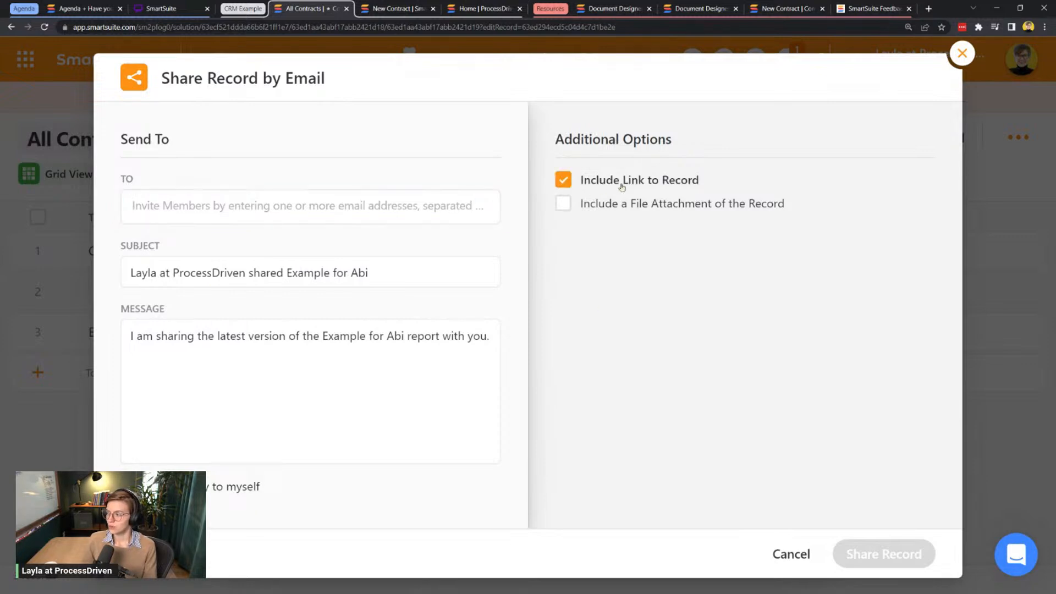
click(644, 186)
click(638, 212)
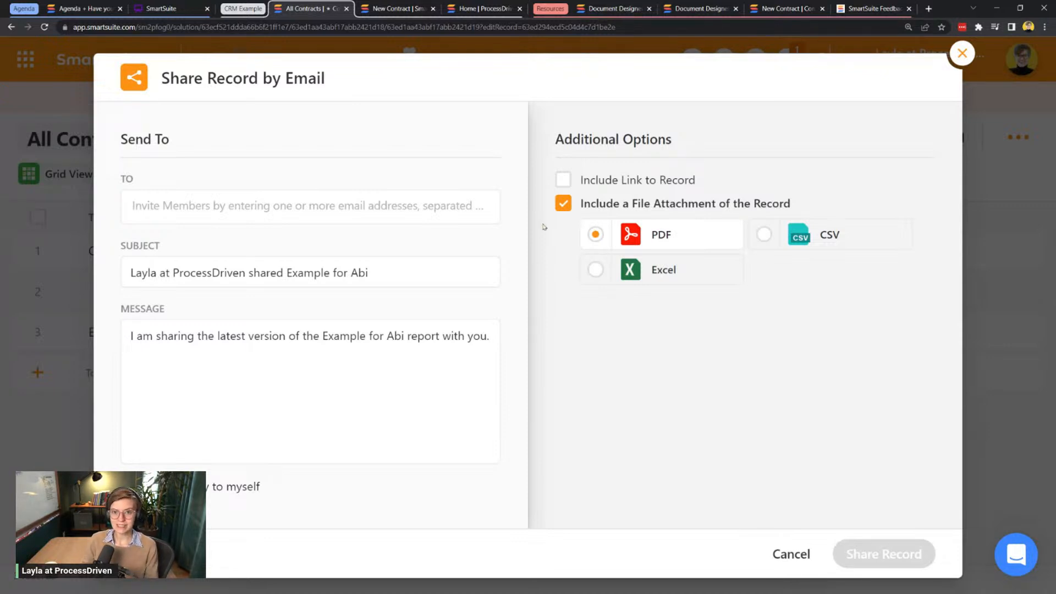
- Add the line "<link to sign>" below the default text of the sharing email's message
click(478, 363)
key(Return)
key(Return)
text(<link to sign>)
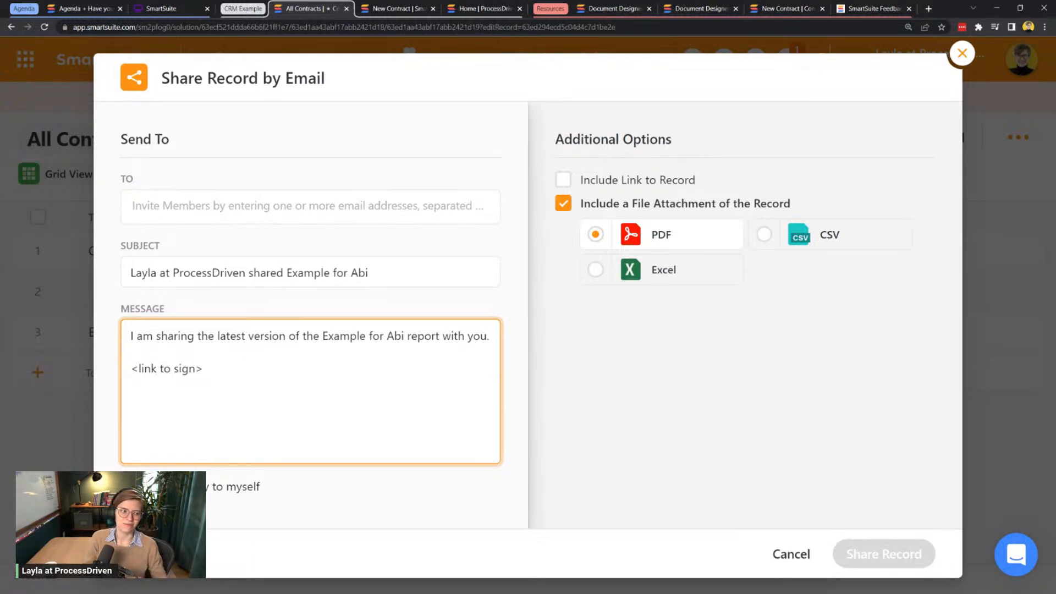
drag(204, 369, 113, 372)
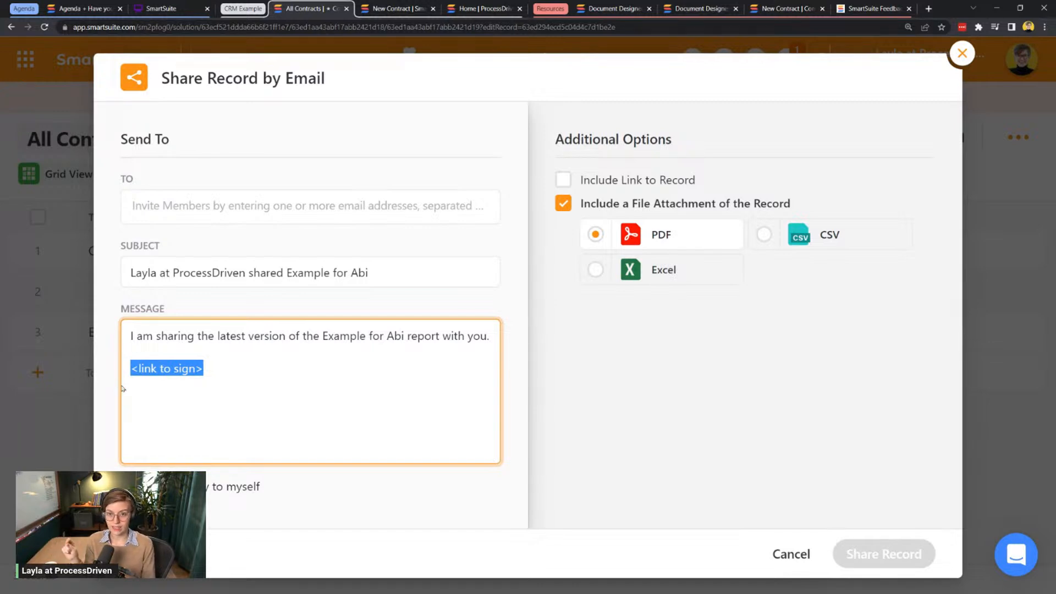
- Close the email sharing window without sending, and exit the example contract record with its changes saved
click(962, 53)
key(Escape)
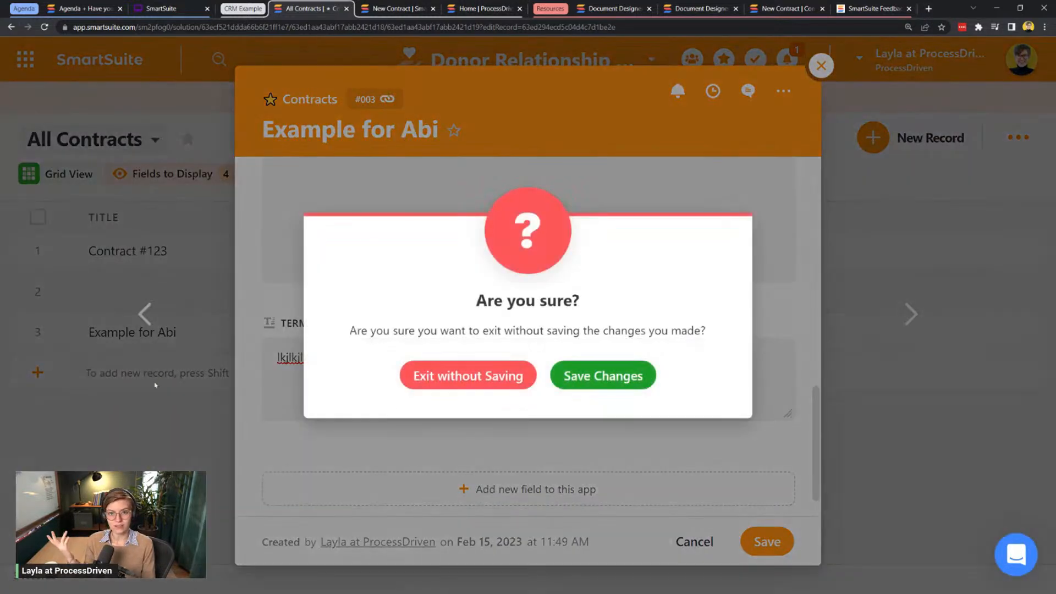
click(601, 385)
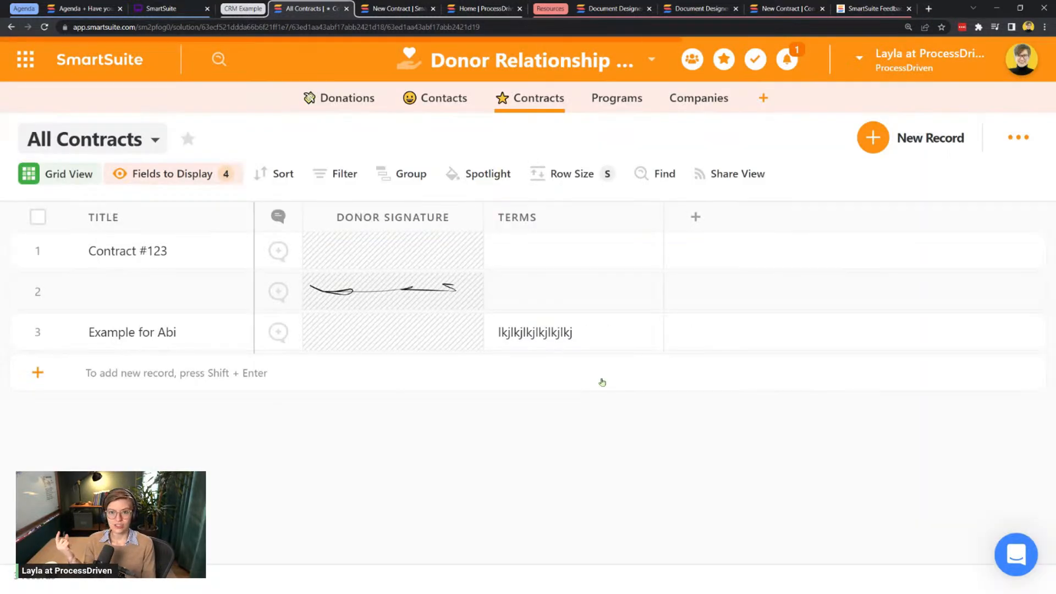
- Start a new automation in the donor solution that triggers when a form is submitted in Contracts
click(333, 327)
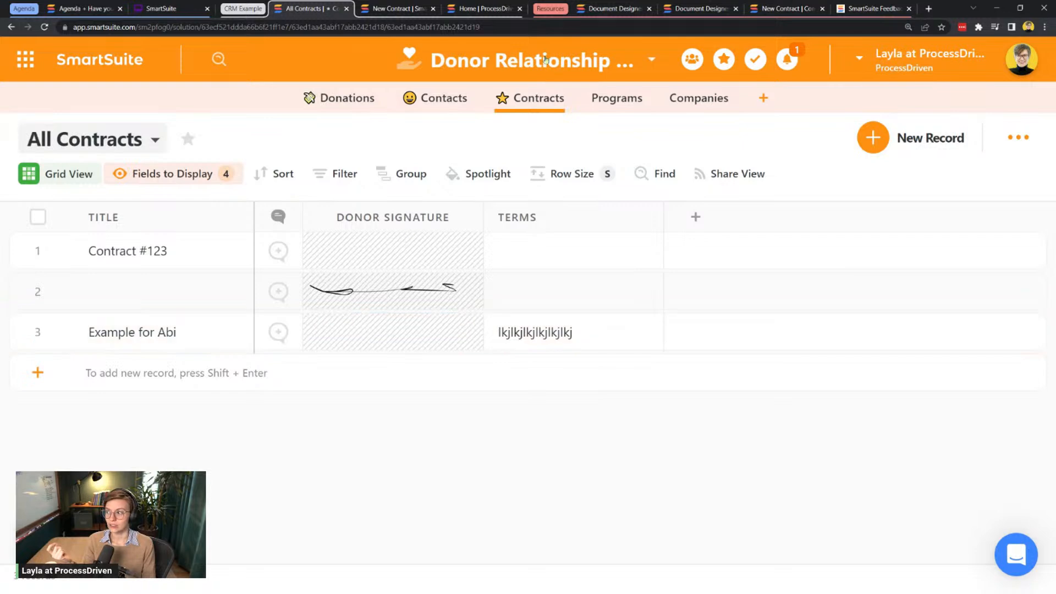
click(544, 60)
click(489, 316)
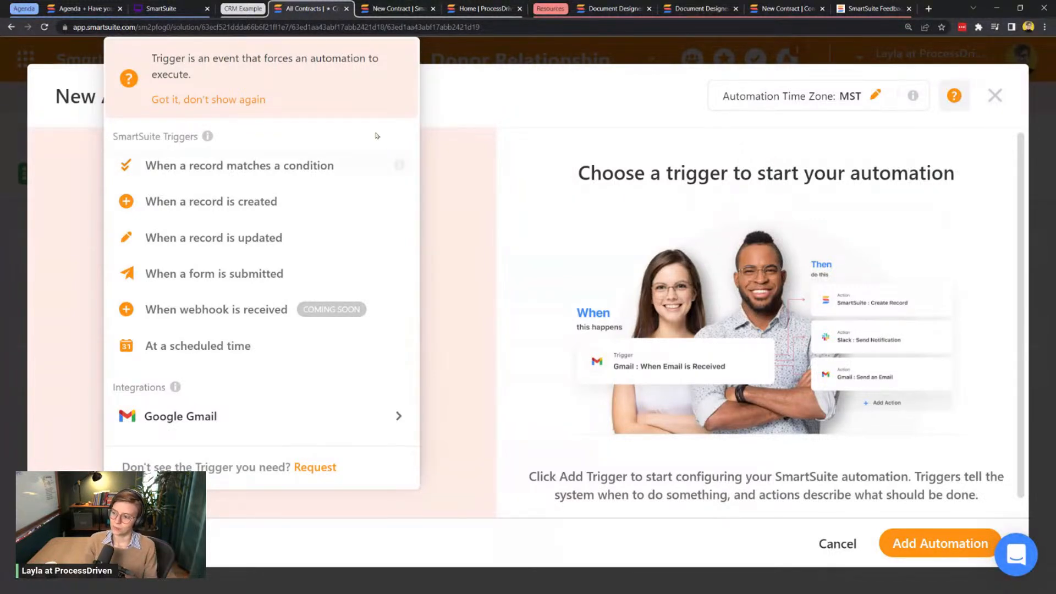
click(195, 278)
- Add a Find records action followed by an Update records action to the new automation
click(237, 421)
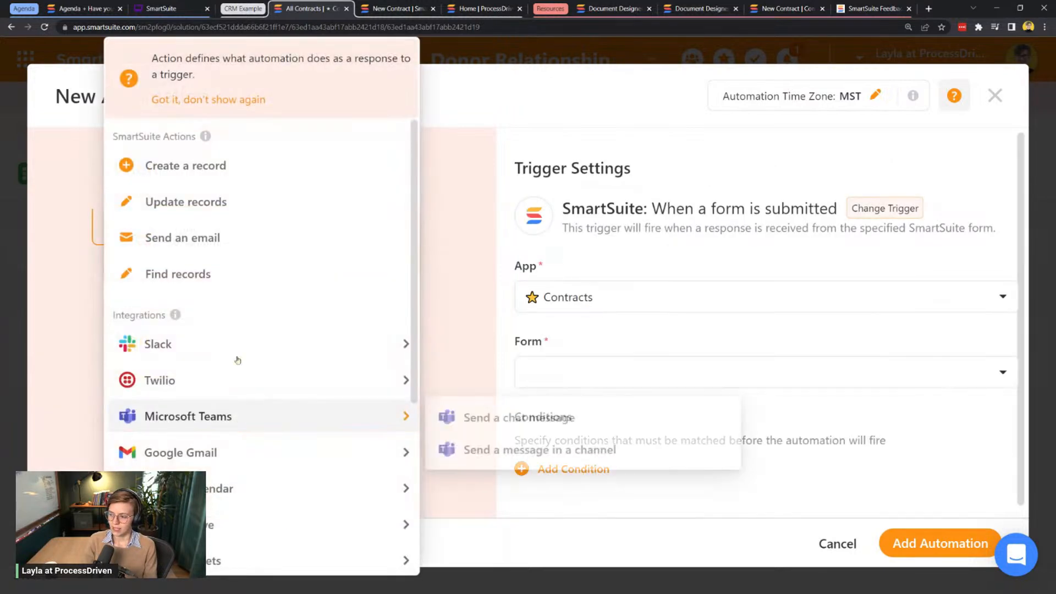
click(177, 272)
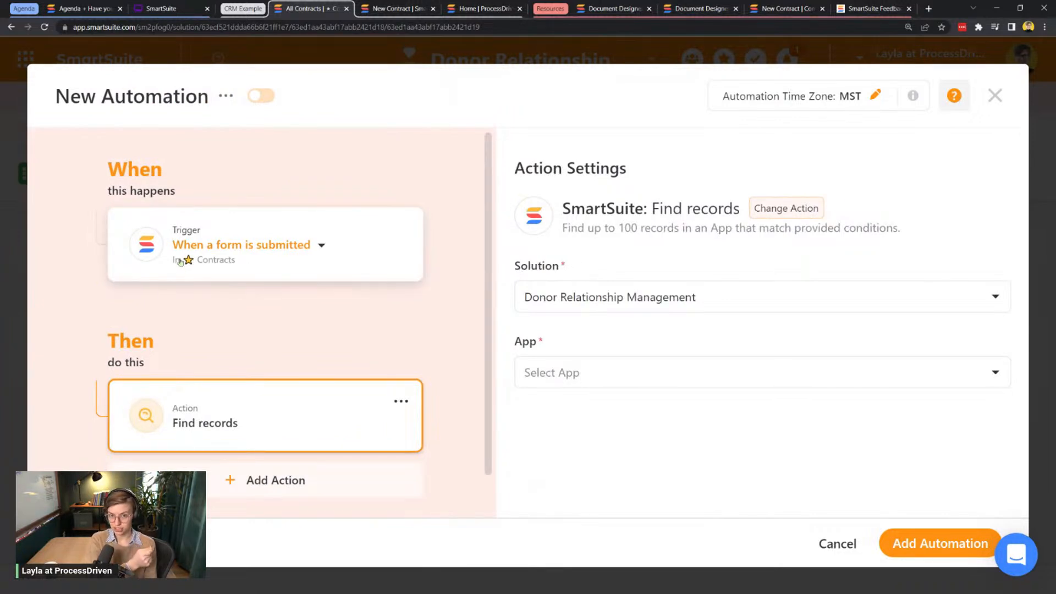
scroll(181, 262, down, 1)
click(231, 437)
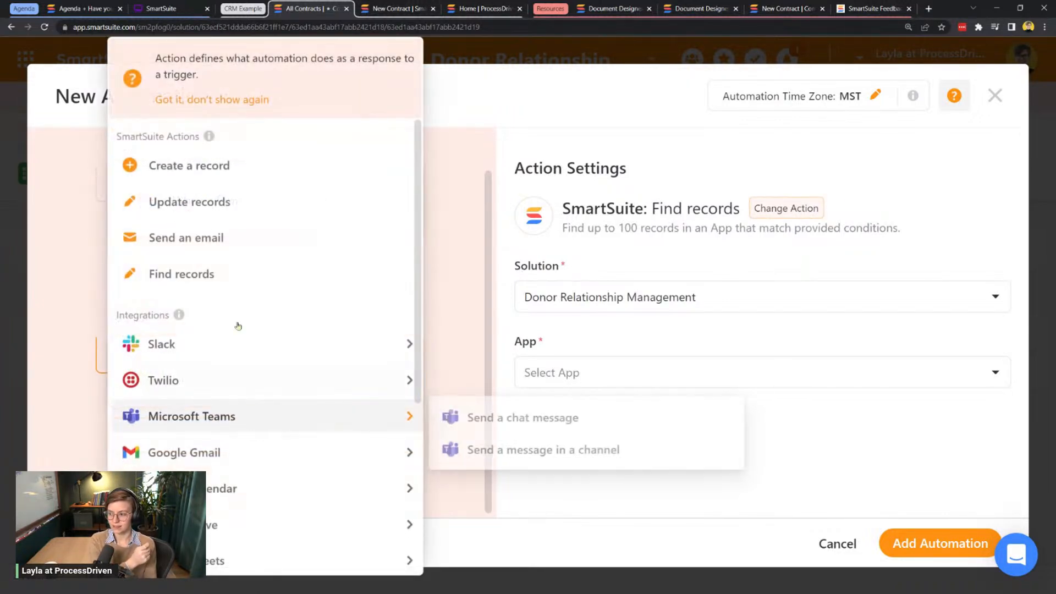
click(196, 205)
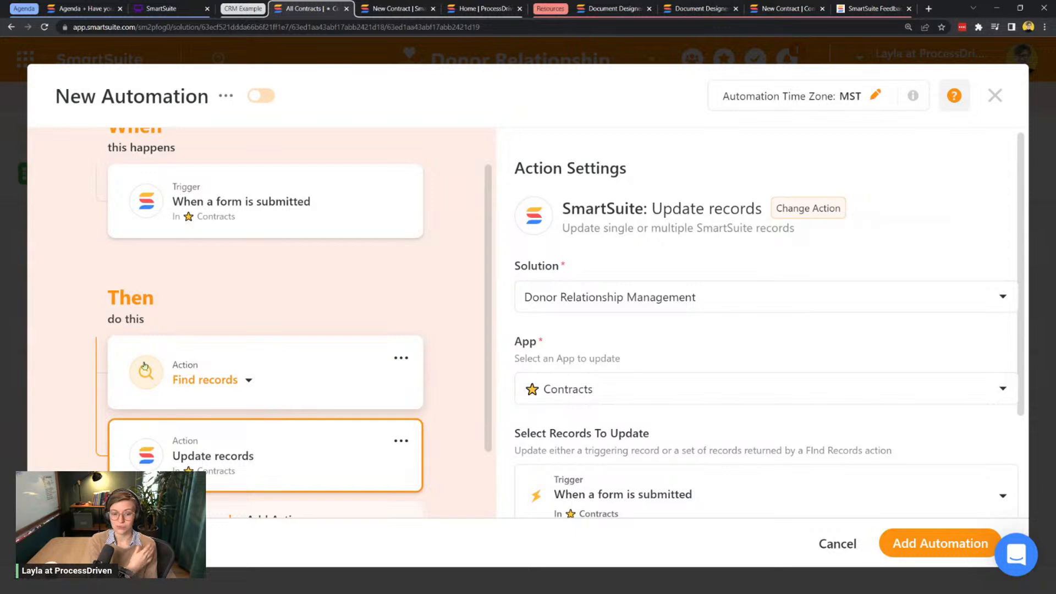
- Add a Send an email action after the Update records action in the automation
scroll(144, 368, down, 2)
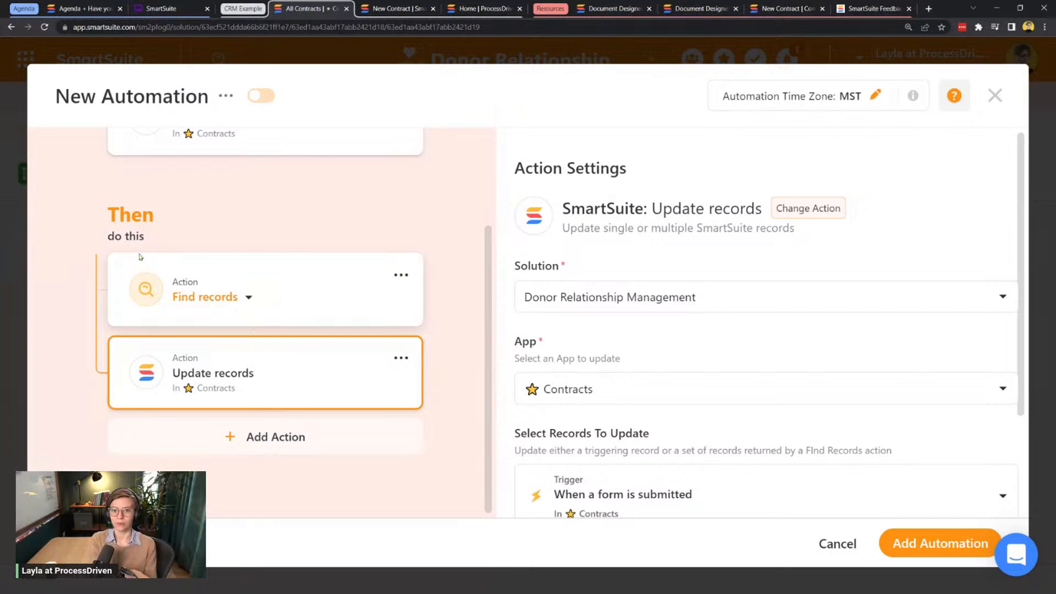
scroll(198, 292, up, 3)
scroll(318, 302, down, 3)
scroll(319, 301, up, 3)
scroll(264, 288, down, 3)
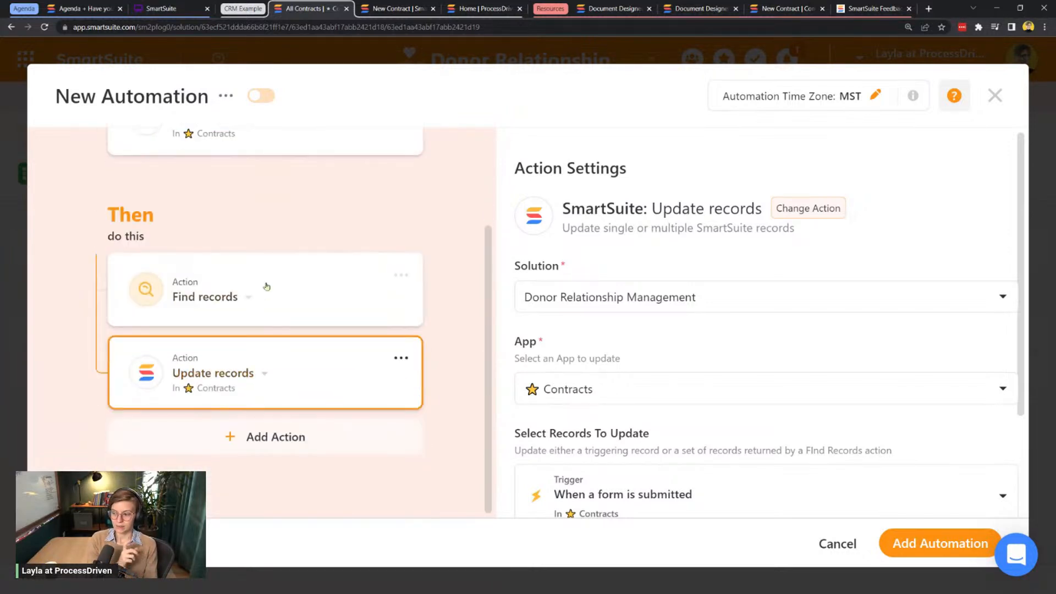
click(297, 440)
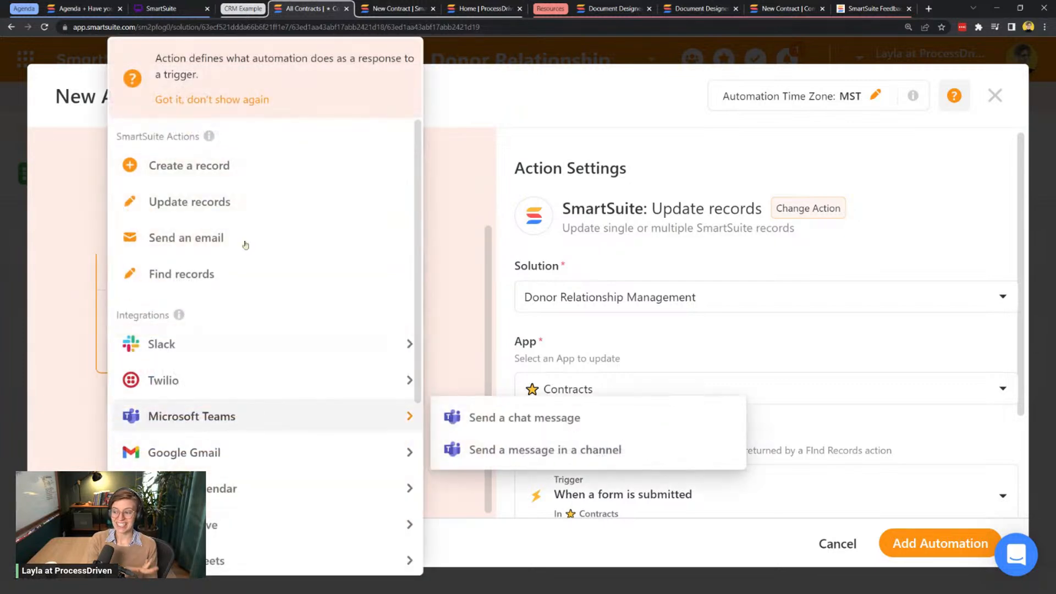
click(217, 239)
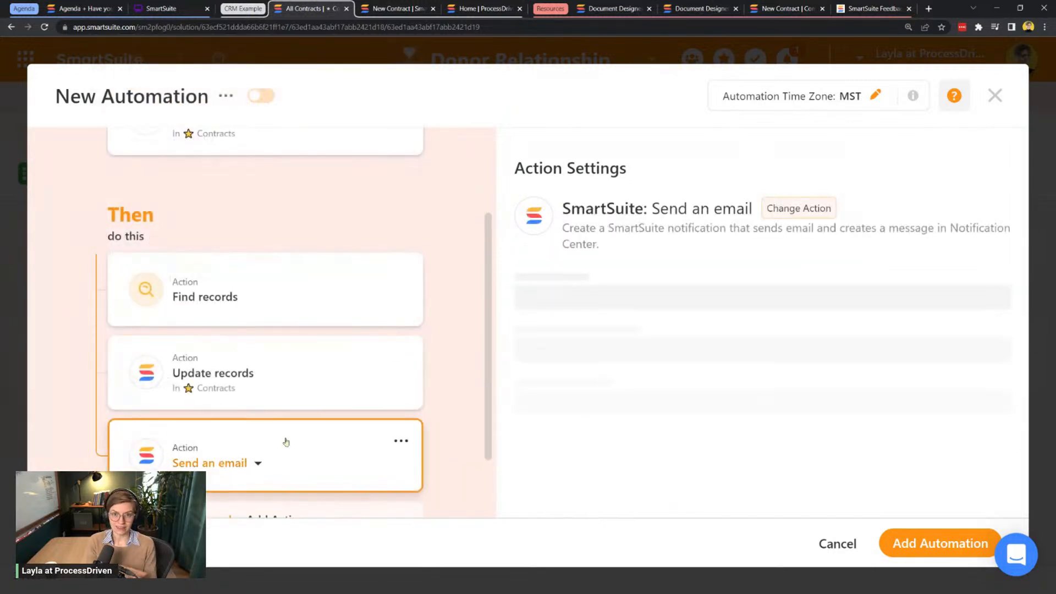
scroll(299, 461, down, 2)
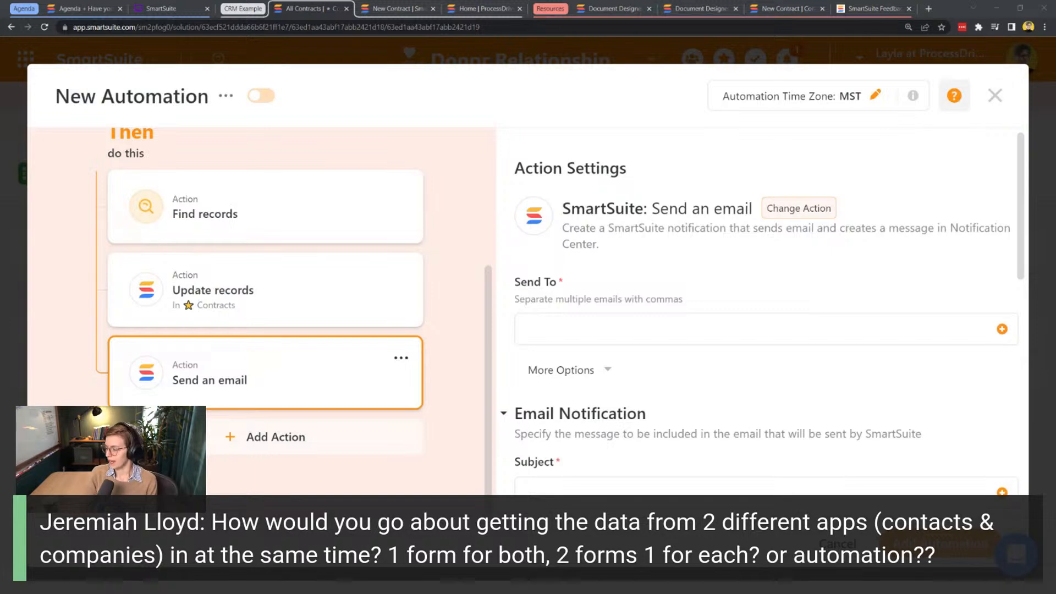
- Try to add the unconfigured automation, and exit it without saving the changes
click(953, 549)
click(995, 96)
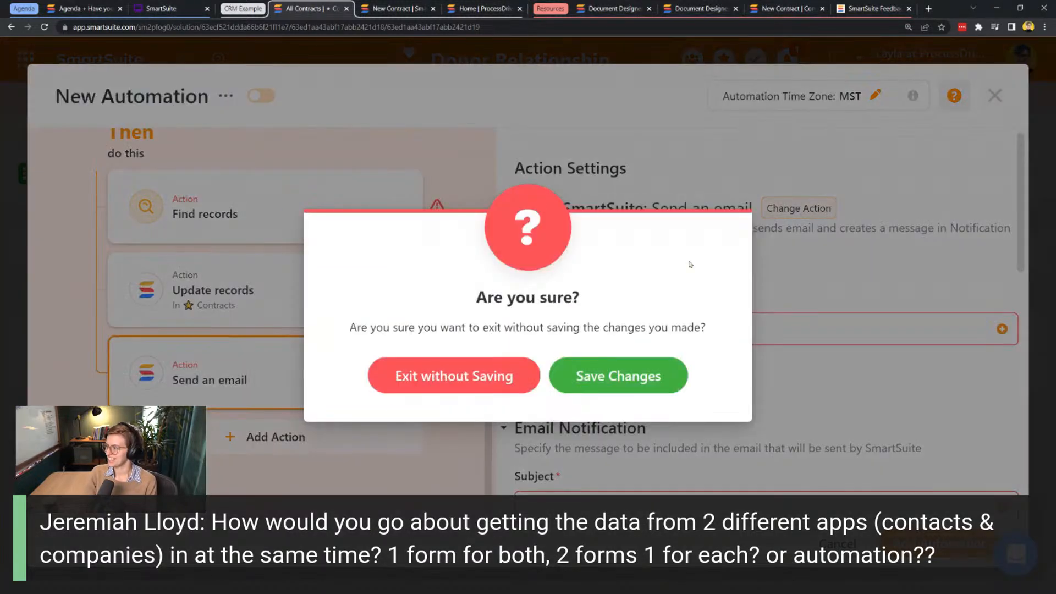
click(528, 379)
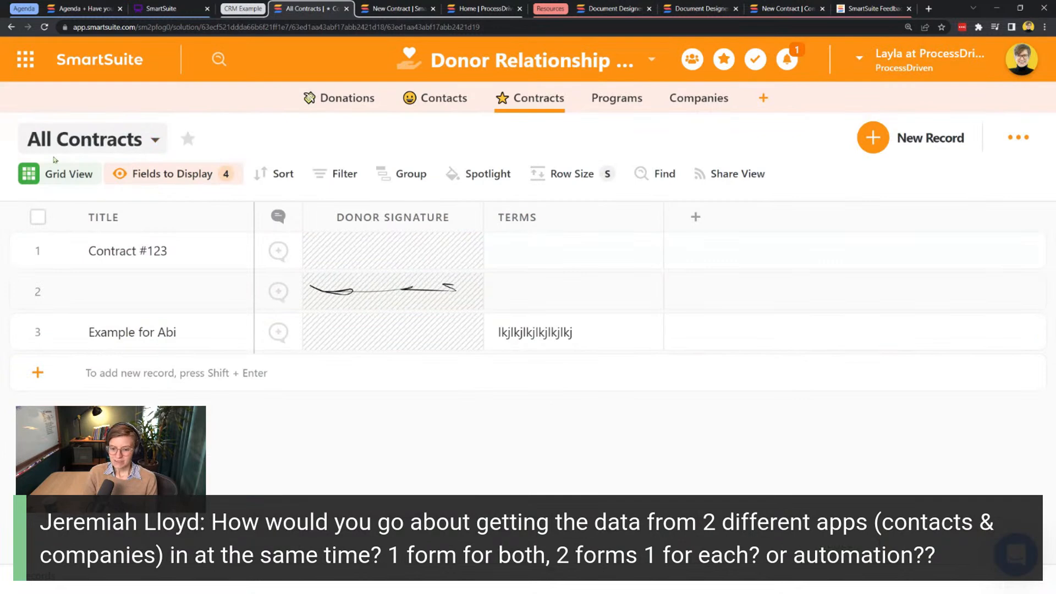
- Open the Contact List in the Contacts app
click(363, 237)
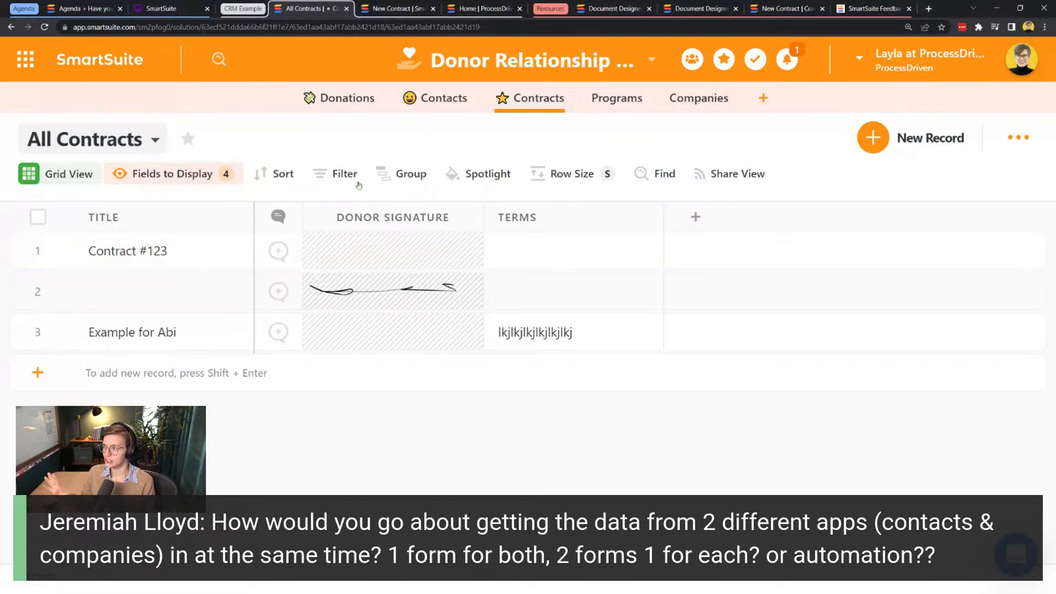
click(464, 105)
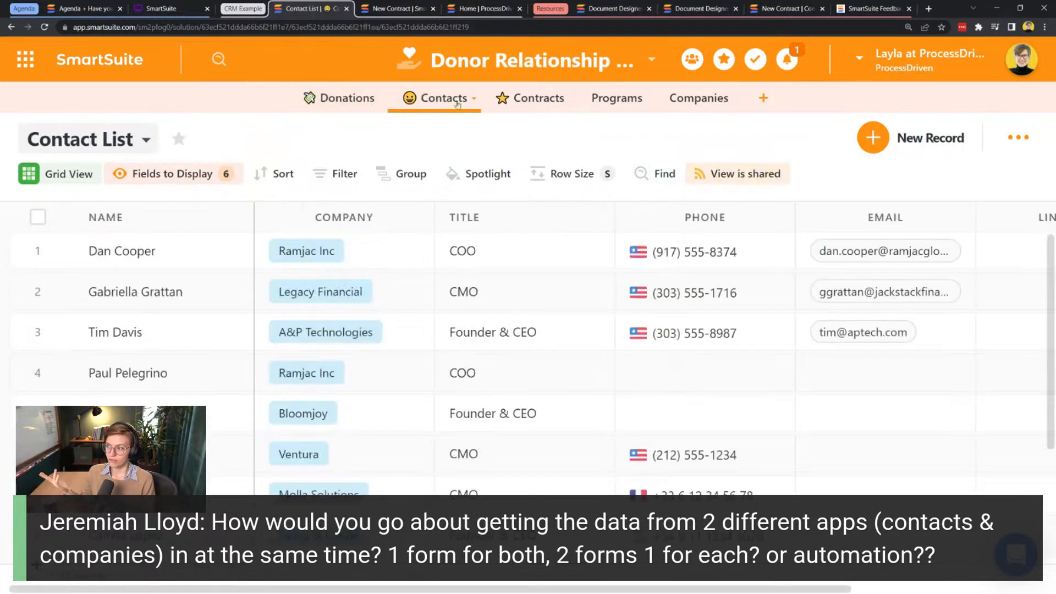
- Open the first contact's record, expand Basic Info and Personal Info to examine the linked Company field, and close the record
click(60, 252)
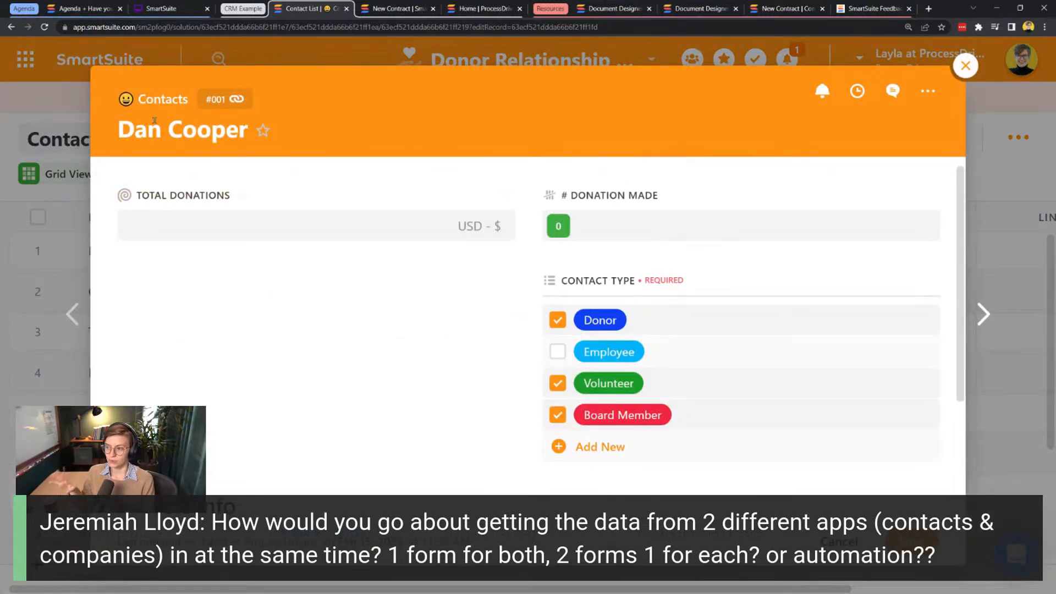
drag(188, 100, 113, 105)
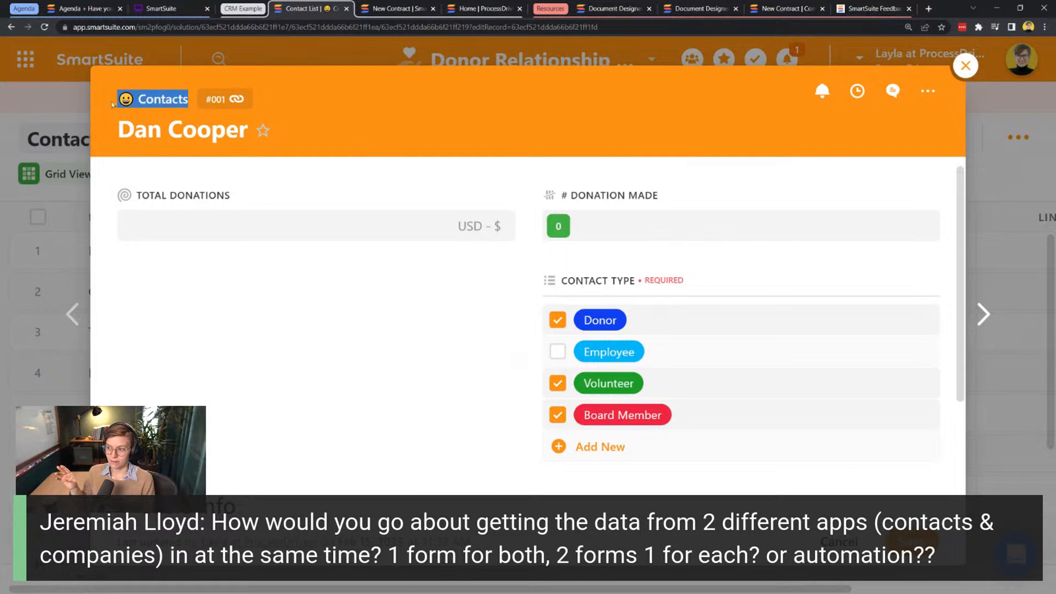
scroll(208, 214, down, 3)
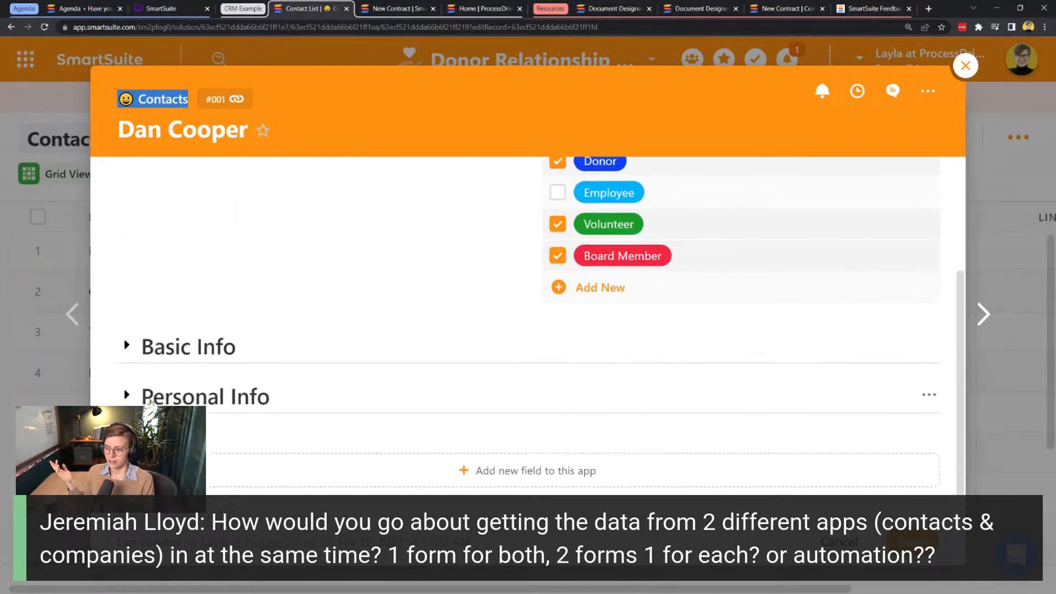
click(125, 346)
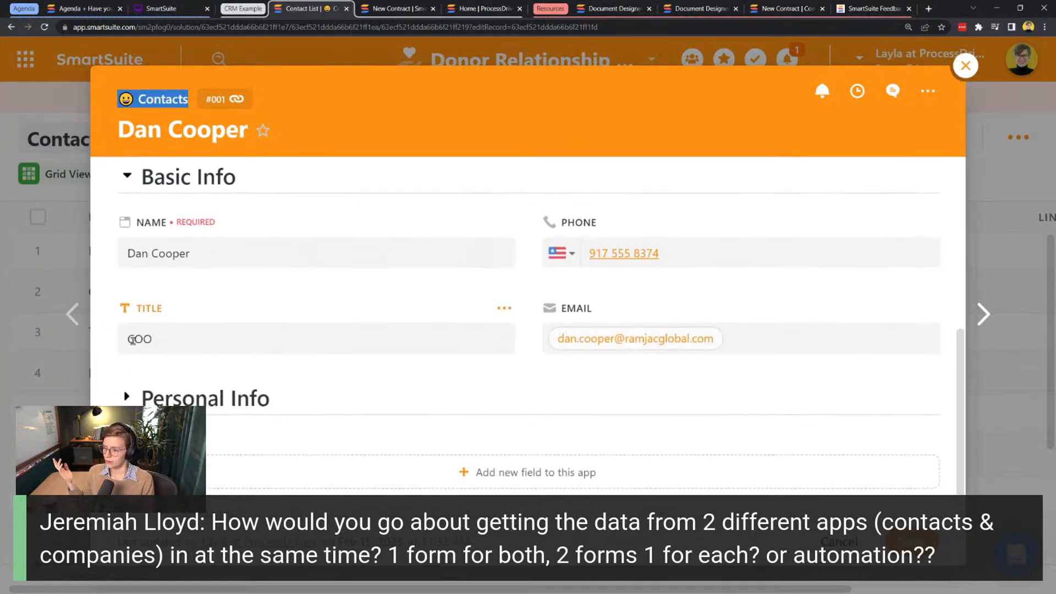
click(128, 396)
scroll(144, 379, down, 5)
scroll(311, 339, up, 1)
scroll(310, 339, down, 5)
scroll(309, 330, down, 5)
scroll(201, 230, up, 2)
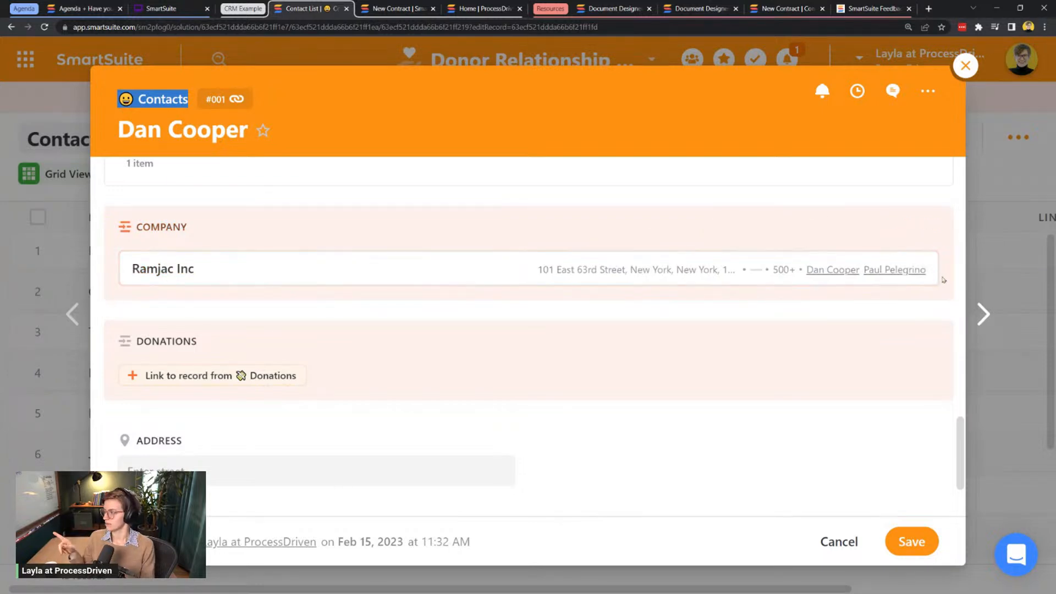
mouse_move(932, 271)
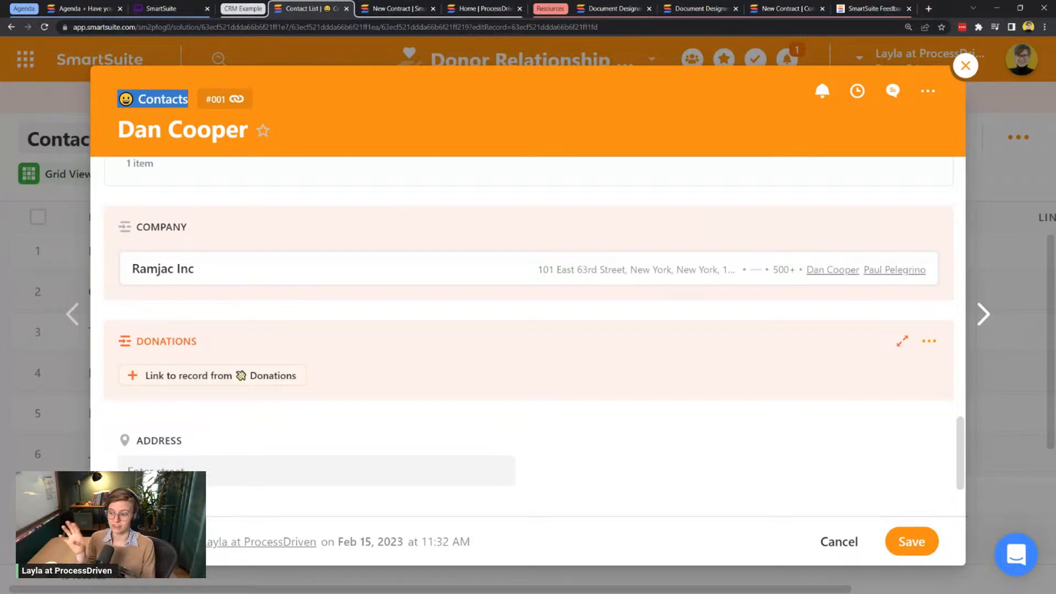
click(965, 66)
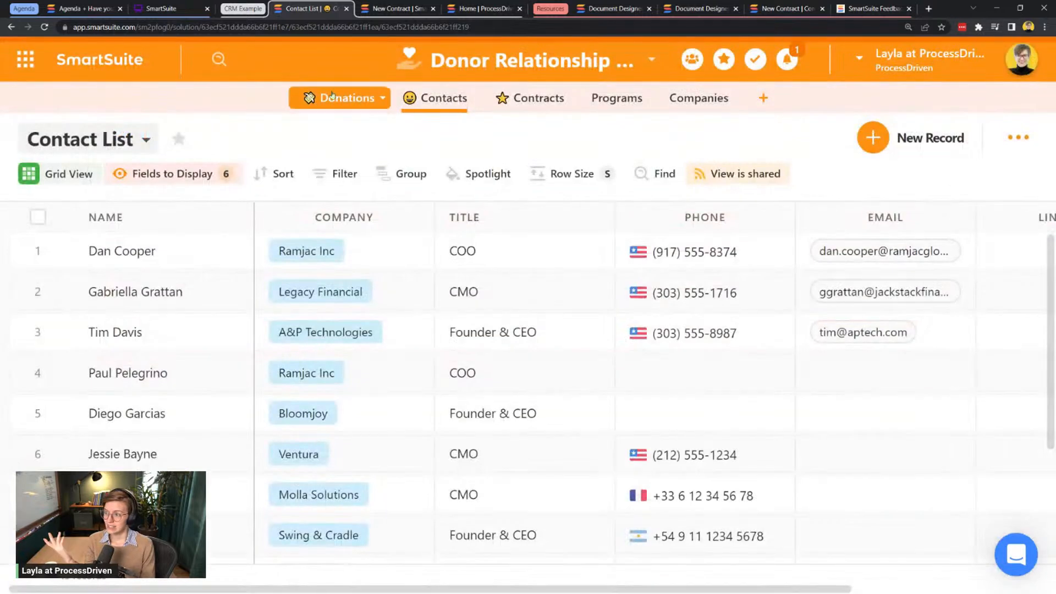
- Open the personal donation record in the Donations app and examine its Donor and Donor's Company fields
click(331, 97)
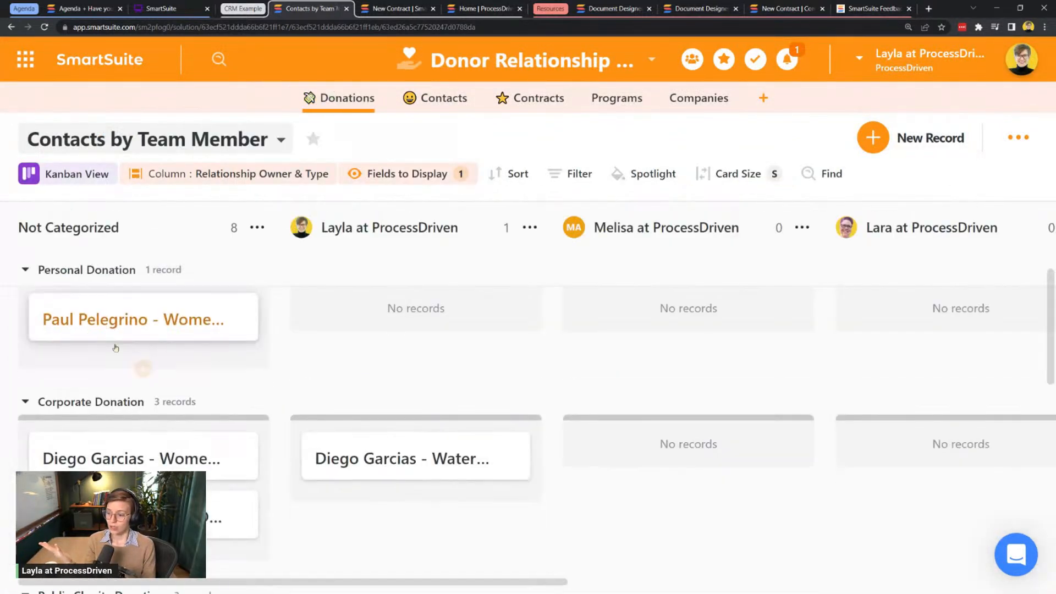
click(131, 320)
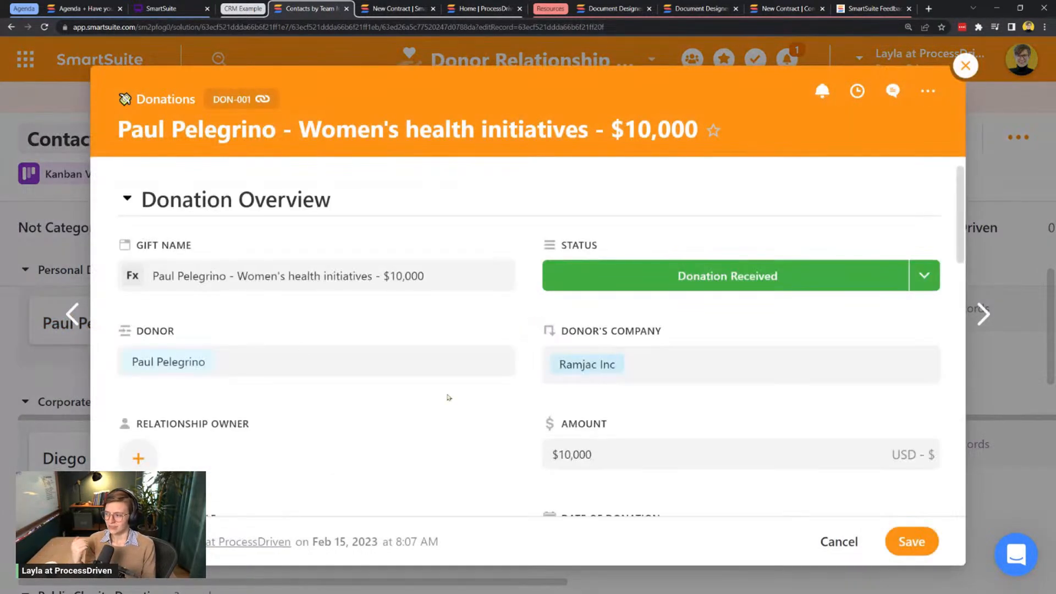
click(929, 330)
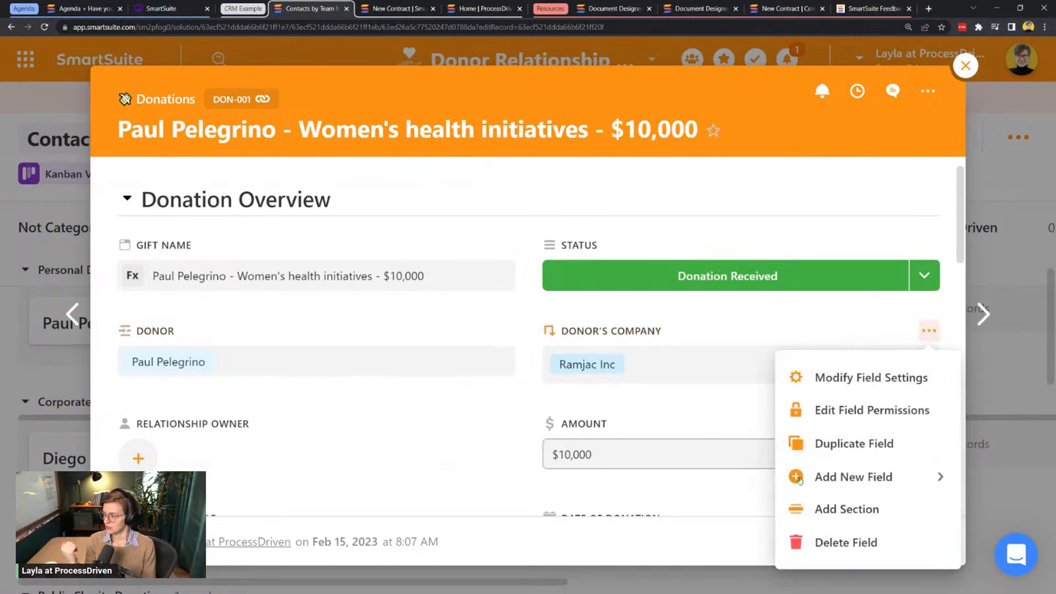
click(340, 341)
click(152, 372)
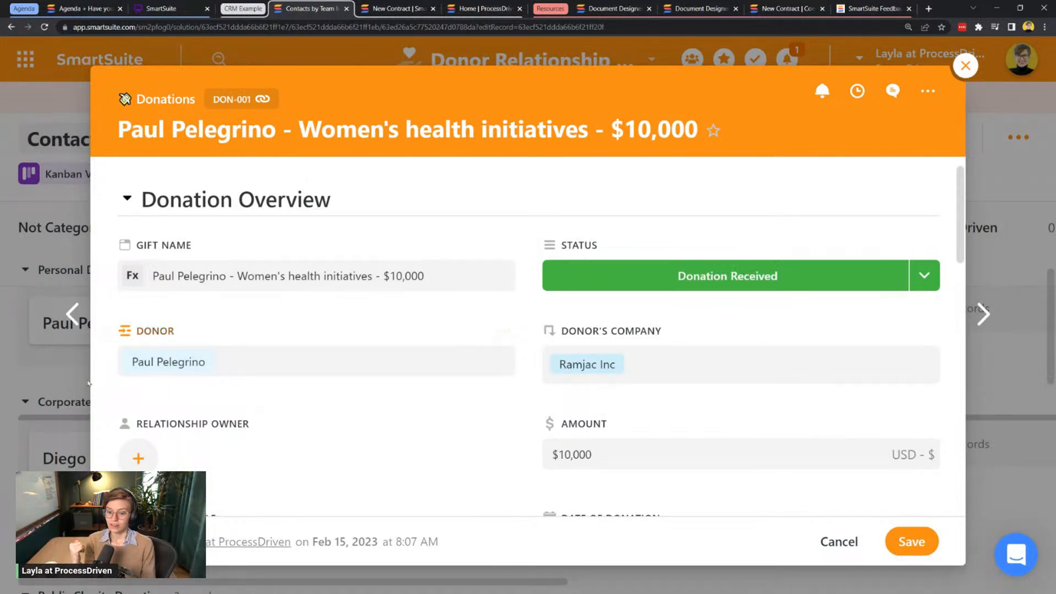
click(135, 361)
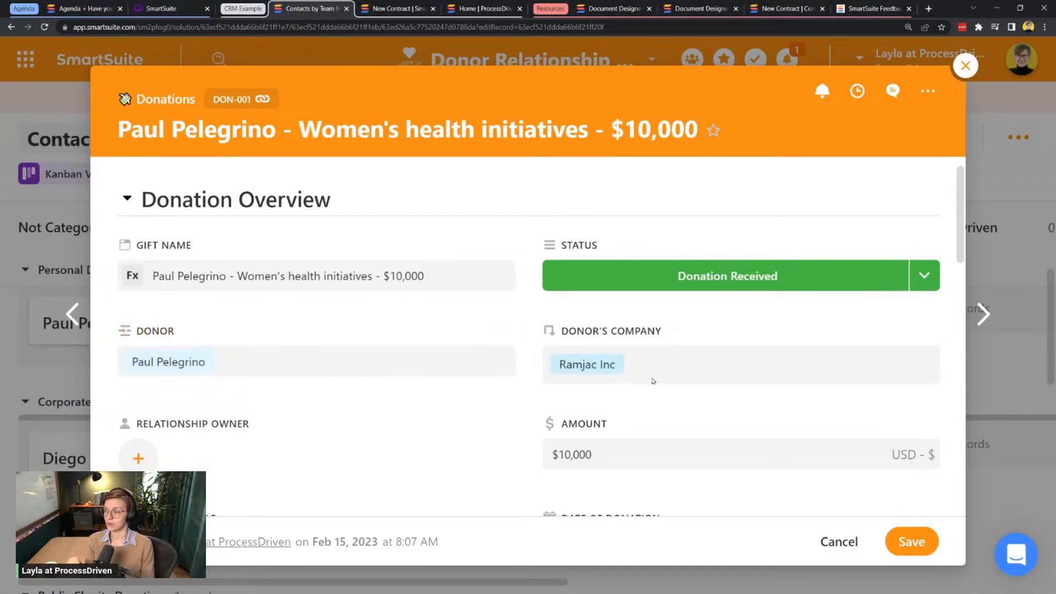
click(504, 331)
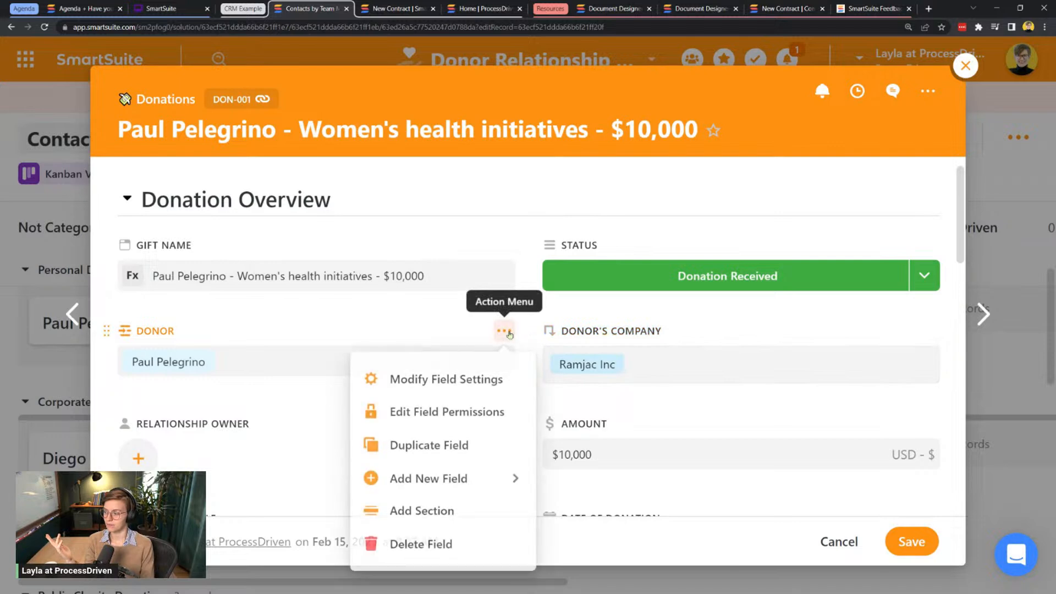
mouse_move(497, 477)
text(roll)
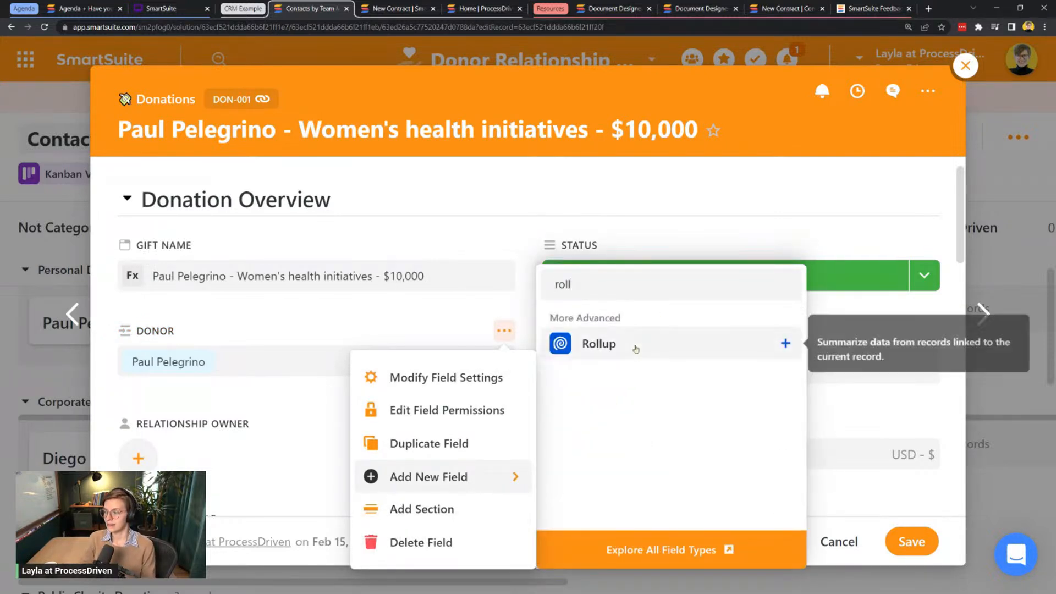
click(634, 347)
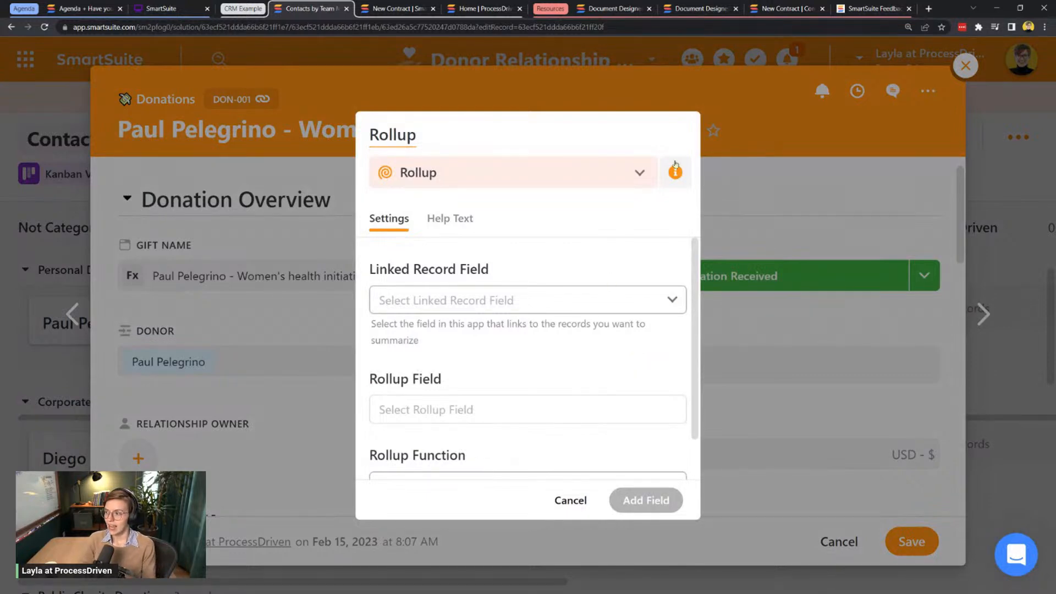
click(571, 502)
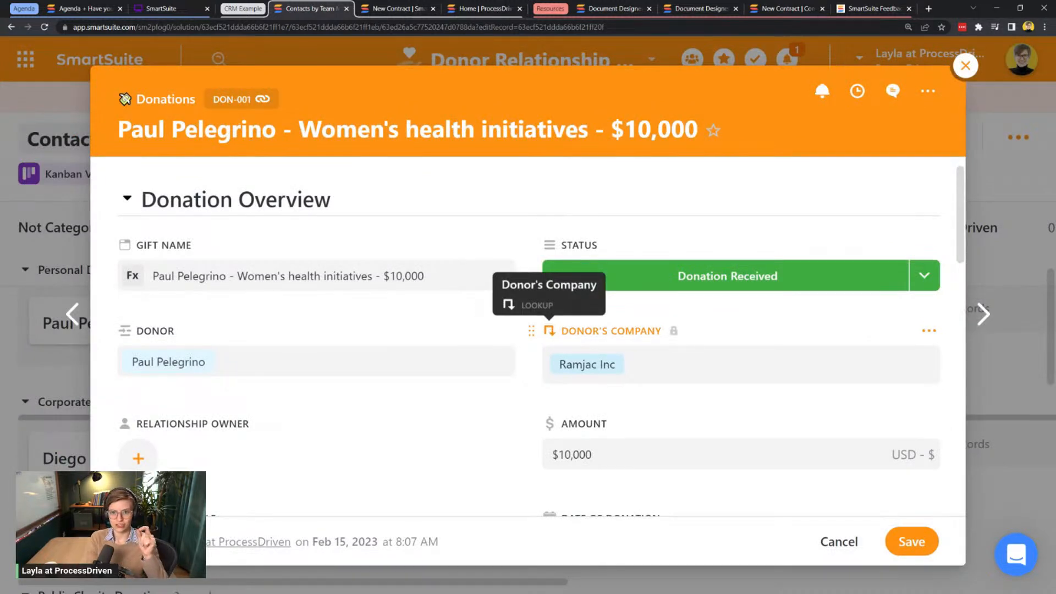
- Add a Lookup field after Donor, with Donor as linked record field and Company as lookup field, and close the donation record
click(505, 331)
mouse_move(440, 479)
text(lookup)
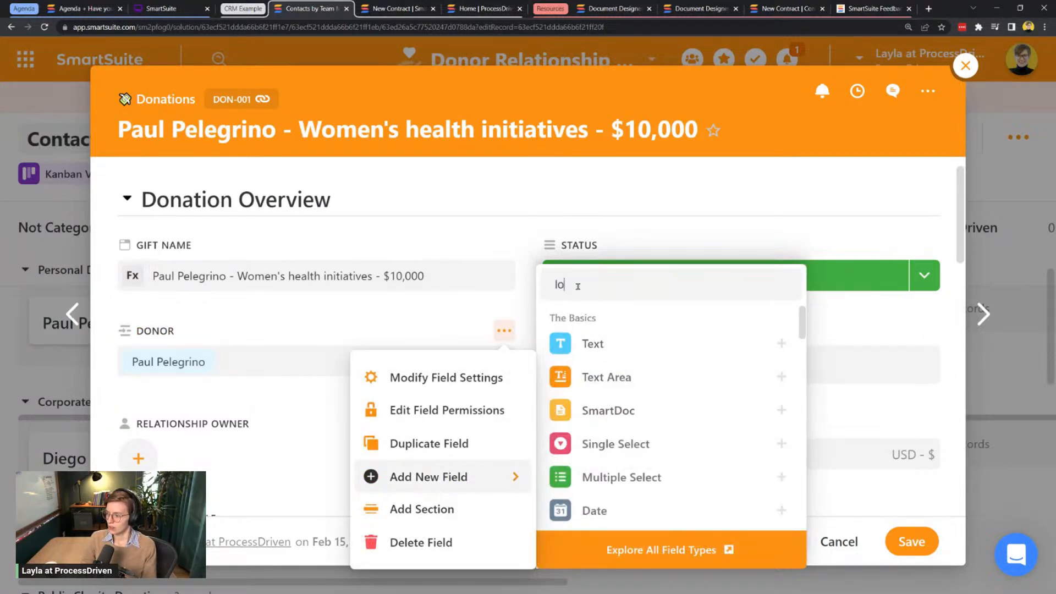
click(593, 353)
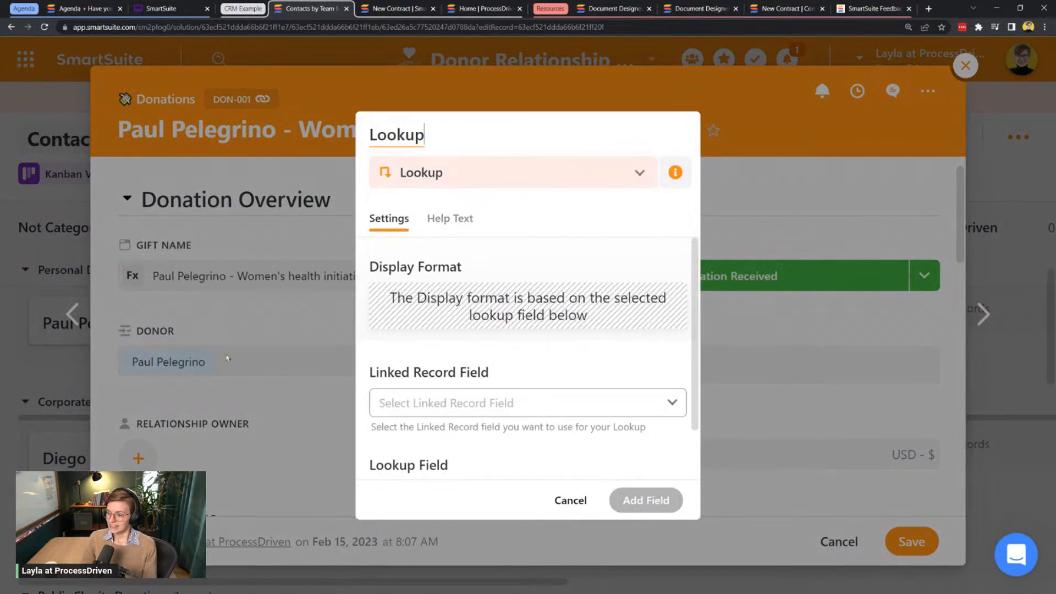
click(398, 410)
click(428, 446)
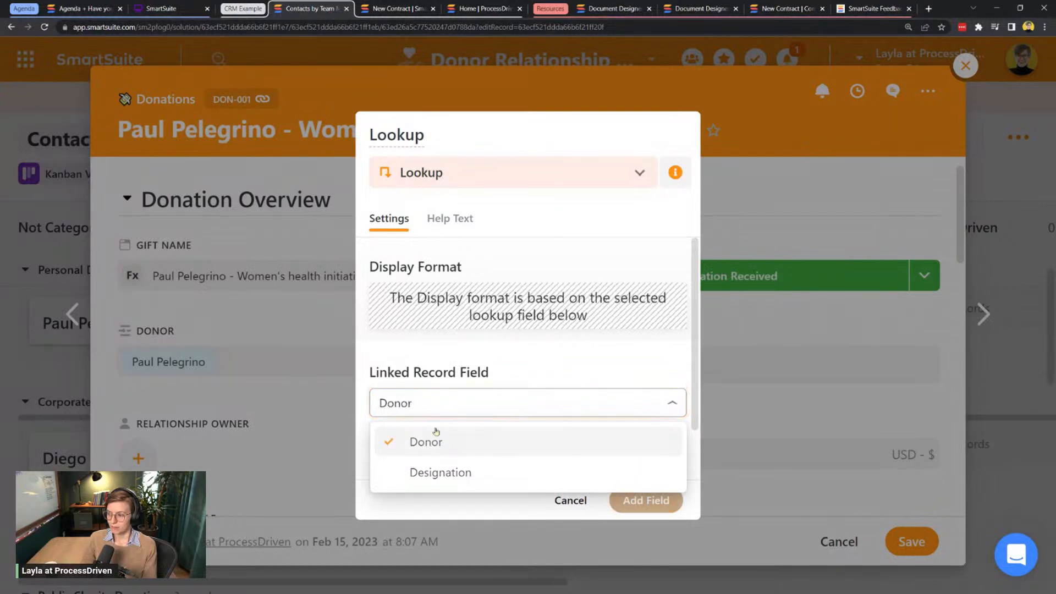
scroll(426, 325, down, 1)
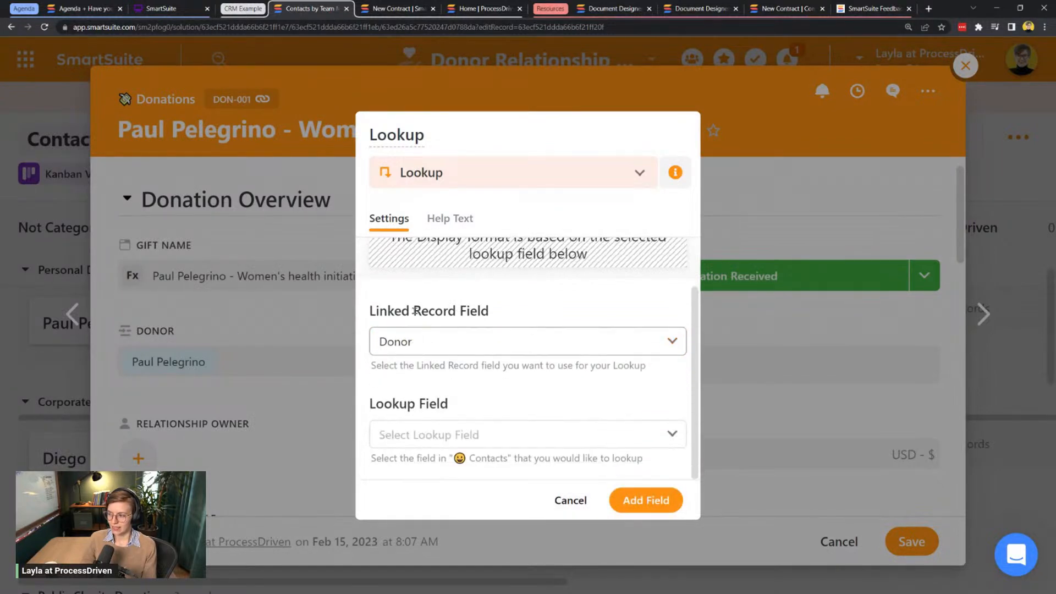
click(438, 434)
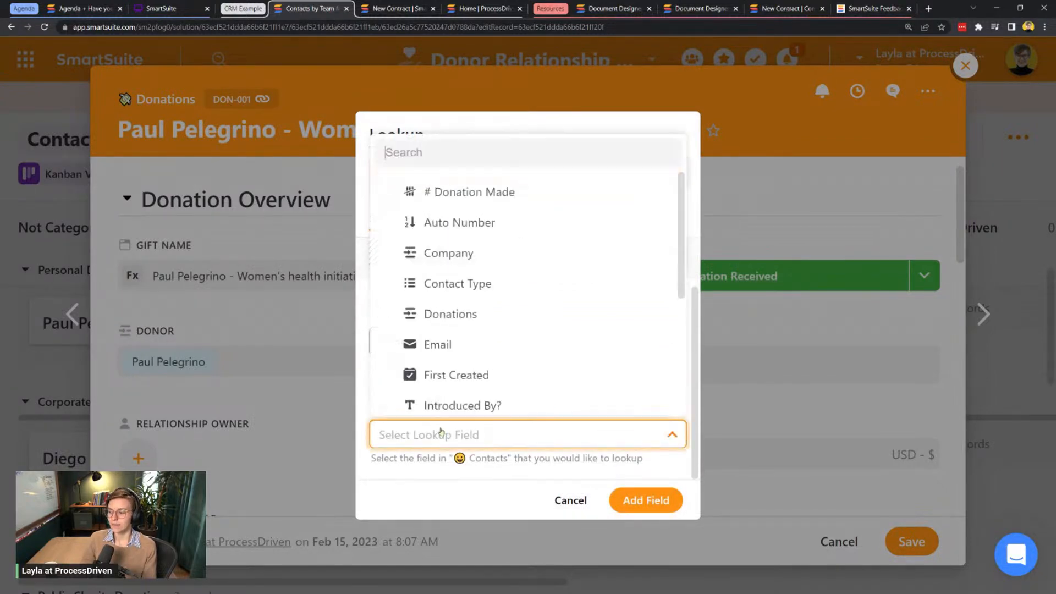
click(454, 268)
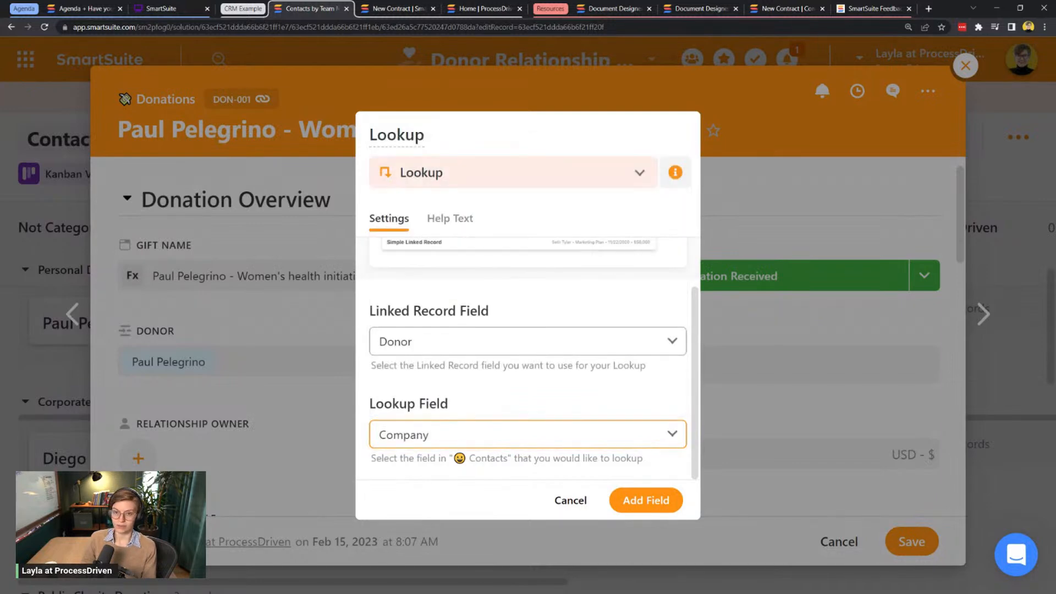
click(674, 500)
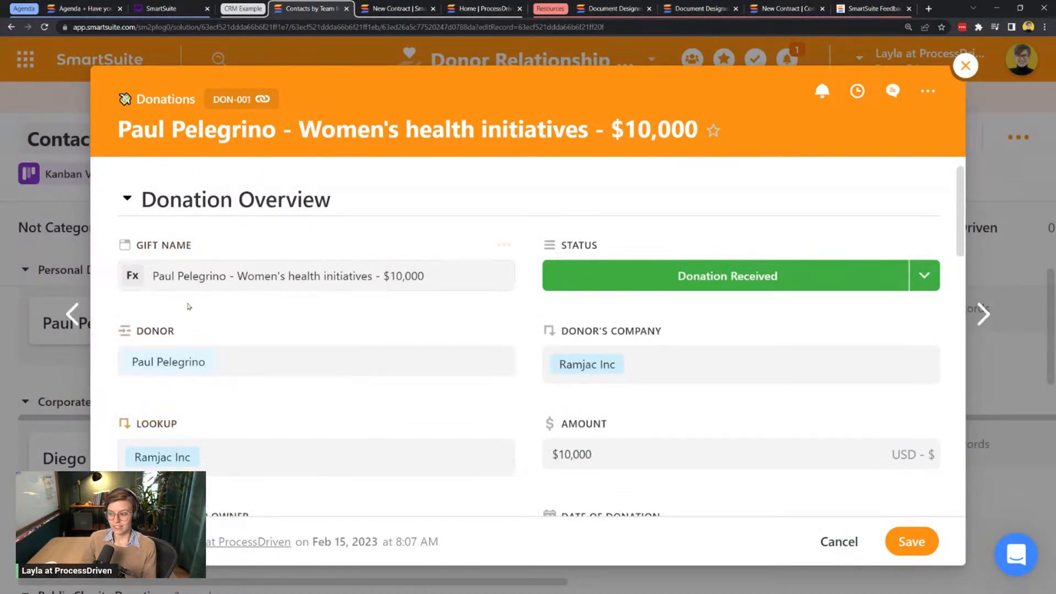
scroll(196, 316, down, 3)
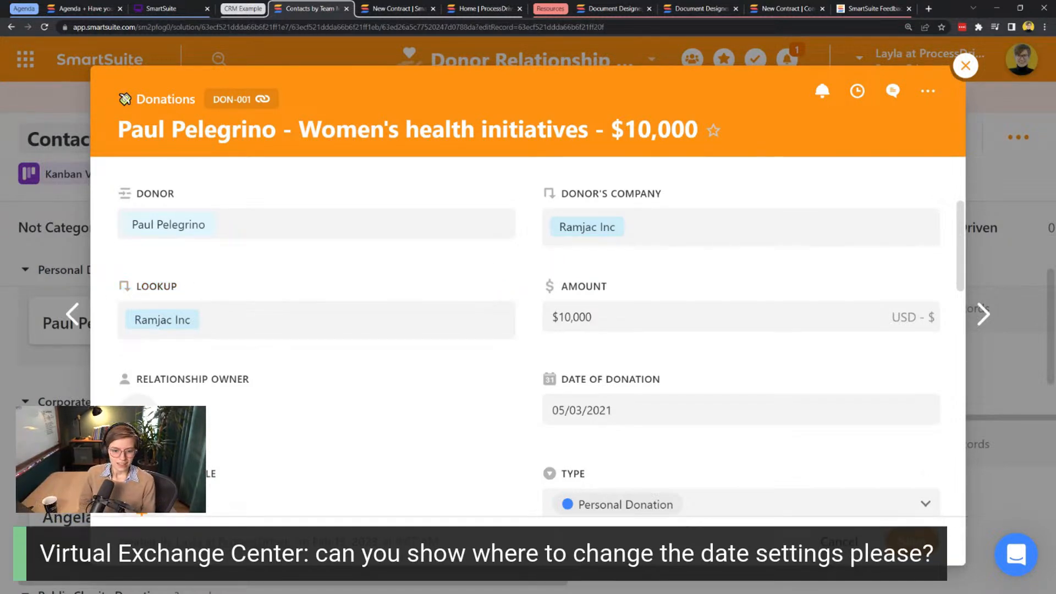
click(965, 65)
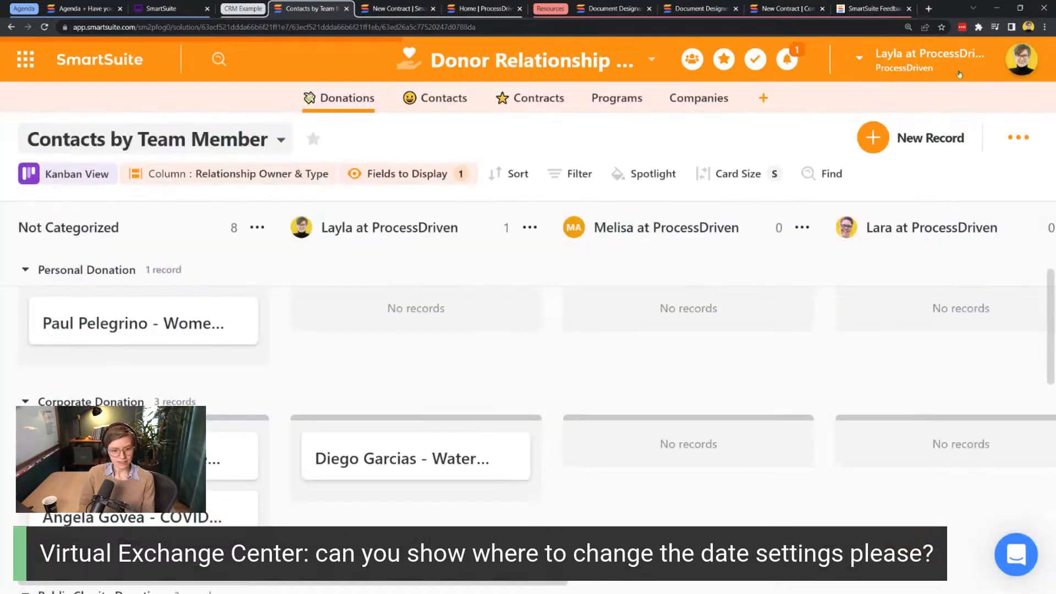
- Check the profile menu for where date settings can be changed, and close it
click(868, 66)
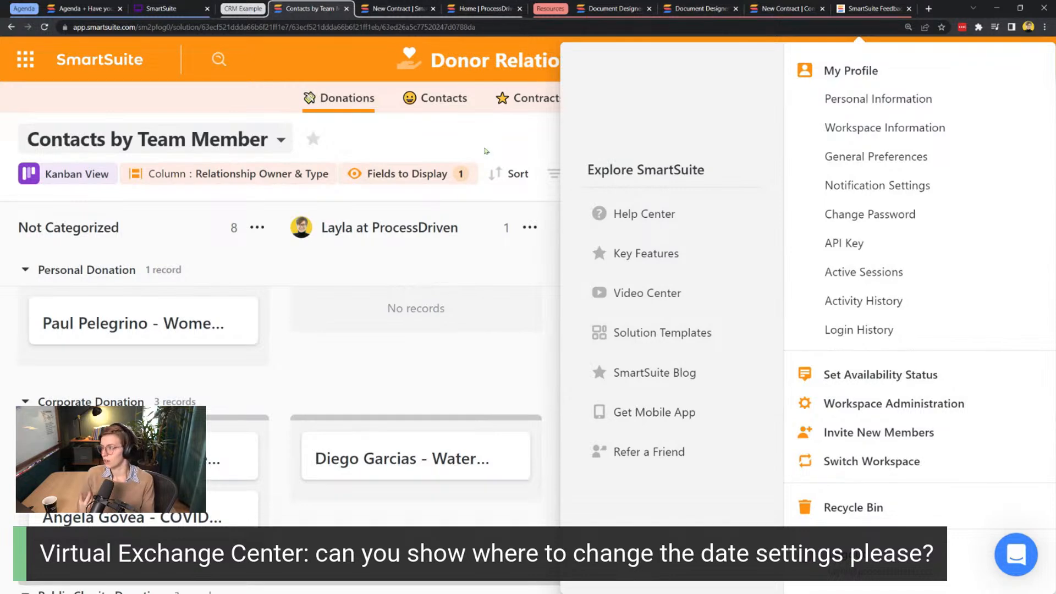
click(487, 150)
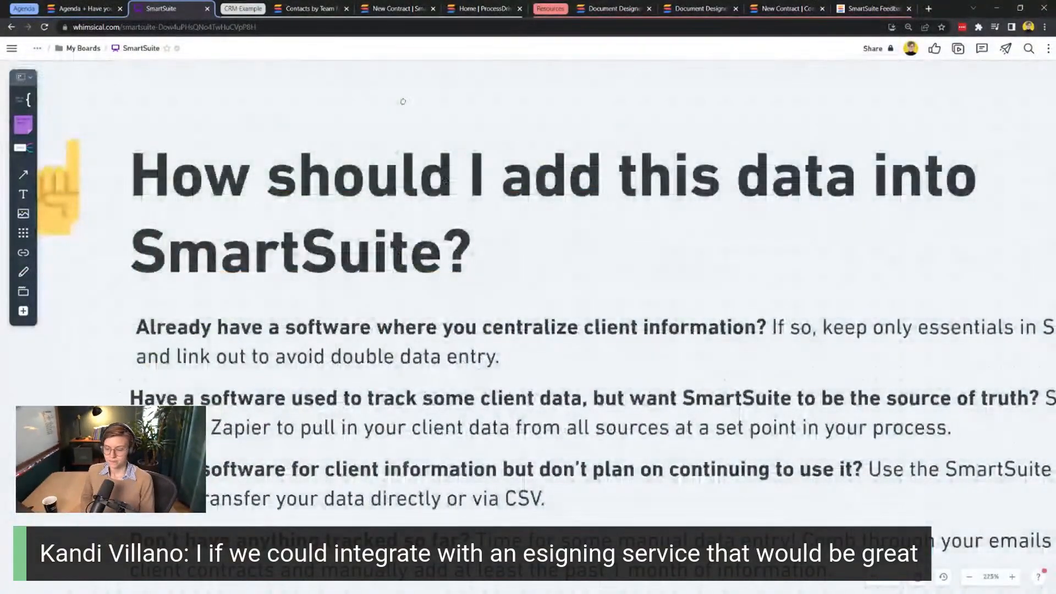
- Examine the section on how to add data into SmartSuite on the Whimsical board
drag(402, 101, 402, 92)
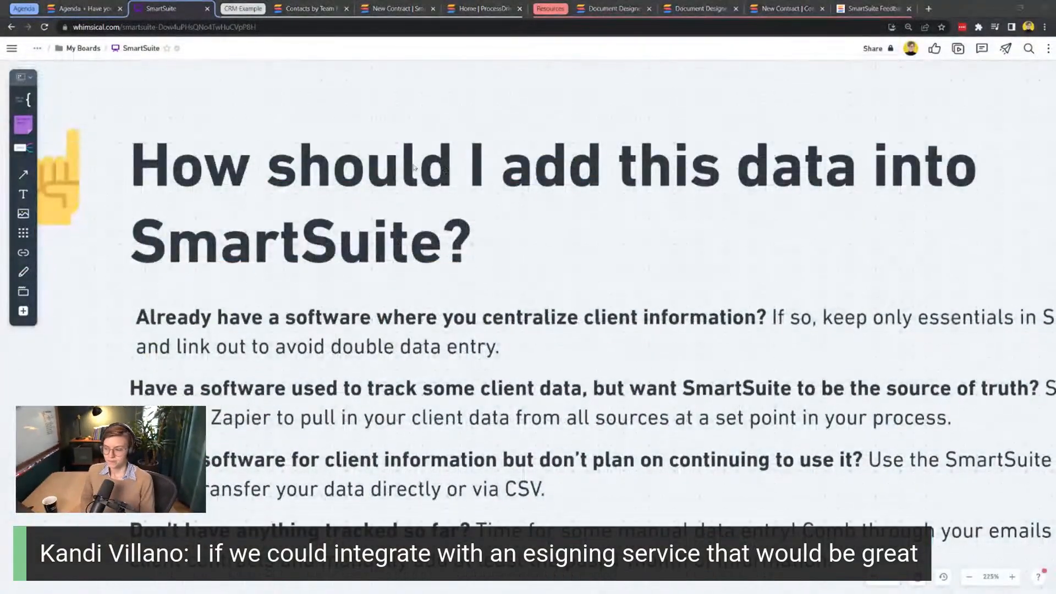
scroll(424, 193, down, 2)
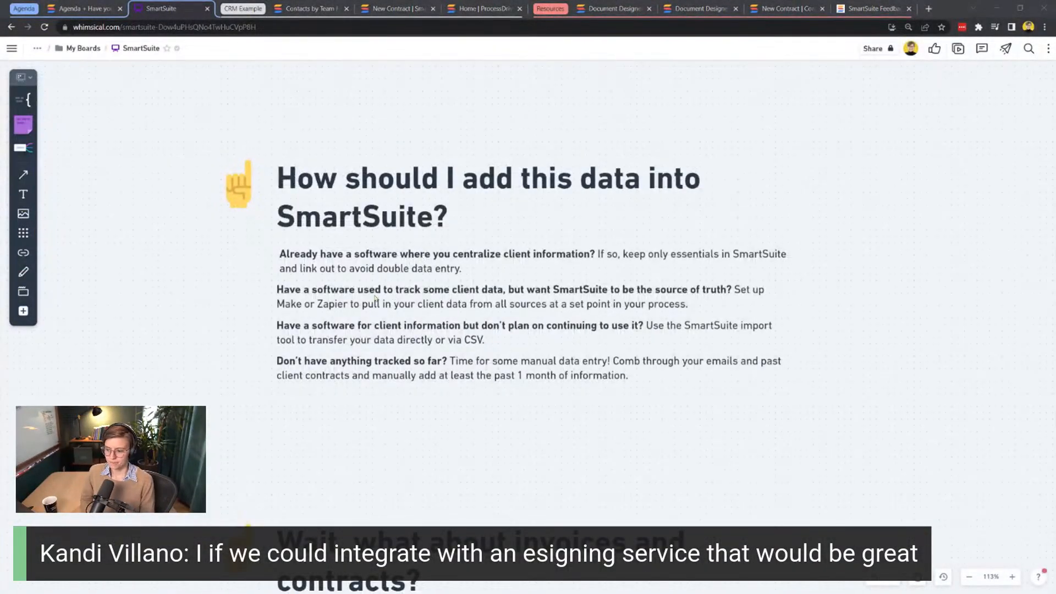